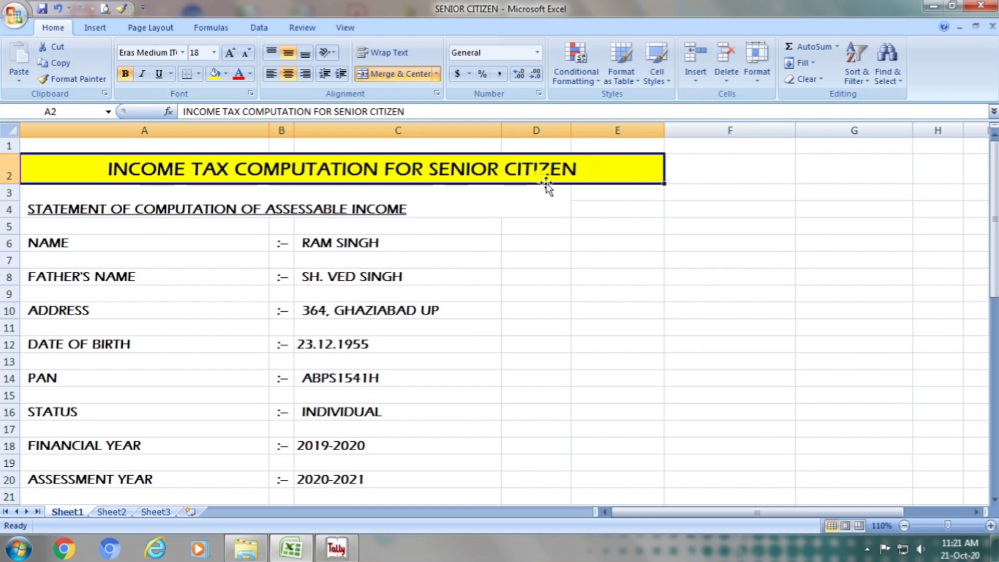
# - Review the statement heading and the taxpayer's name, father's name, address and date of birth entries
pyautogui.click(232, 208)
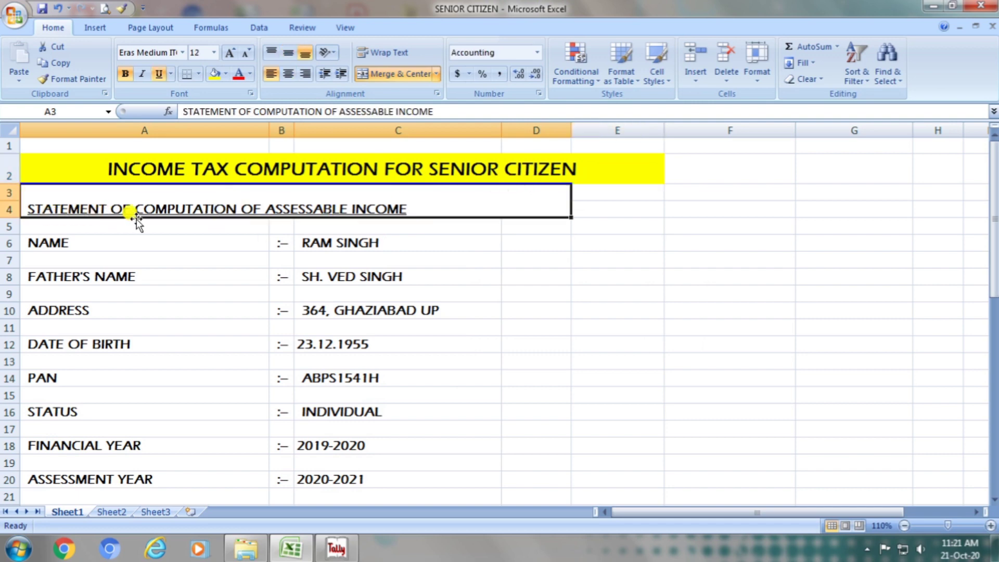
pyautogui.click(168, 243)
pyautogui.click(342, 241)
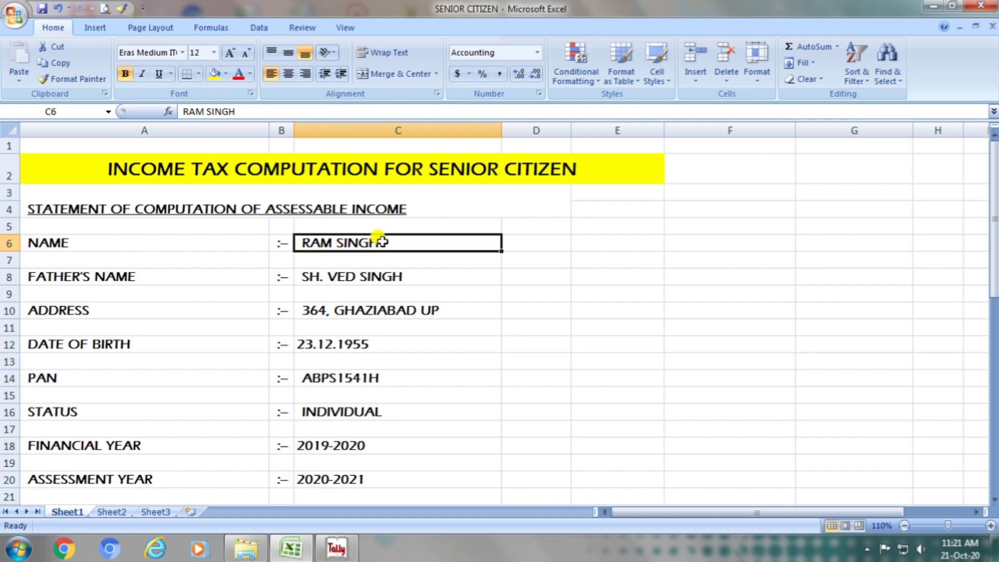
pyautogui.click(190, 277)
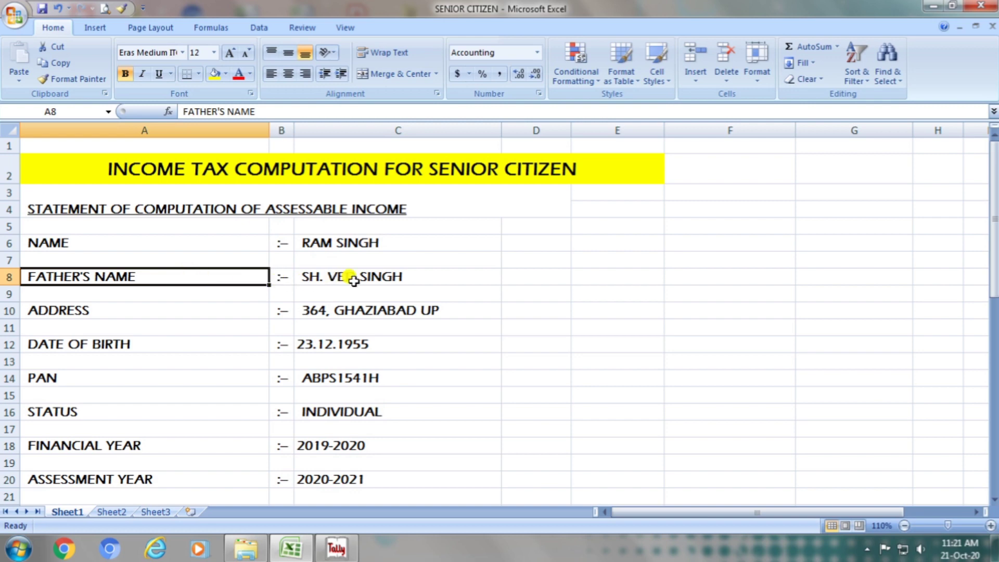
pyautogui.click(425, 282)
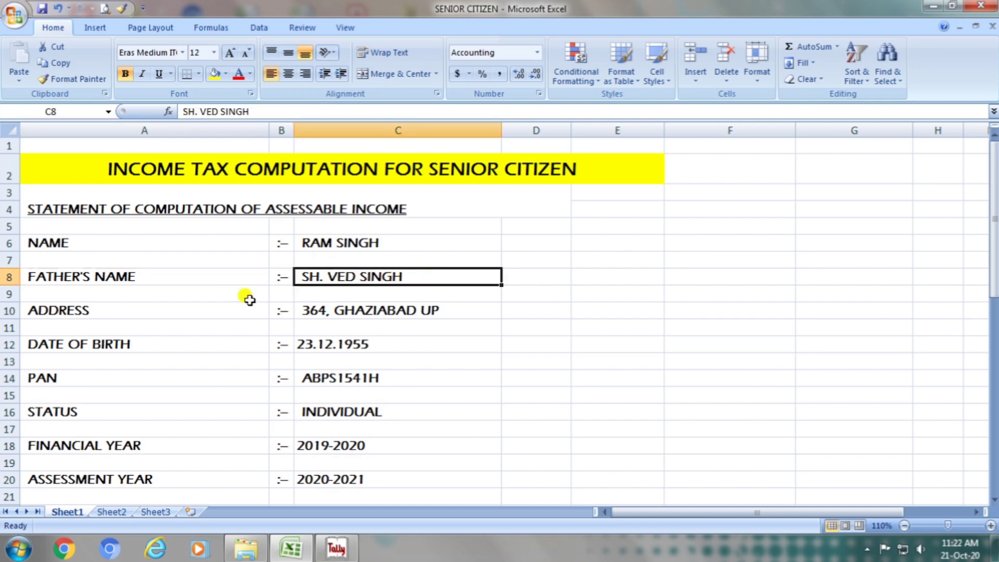
pyautogui.click(162, 304)
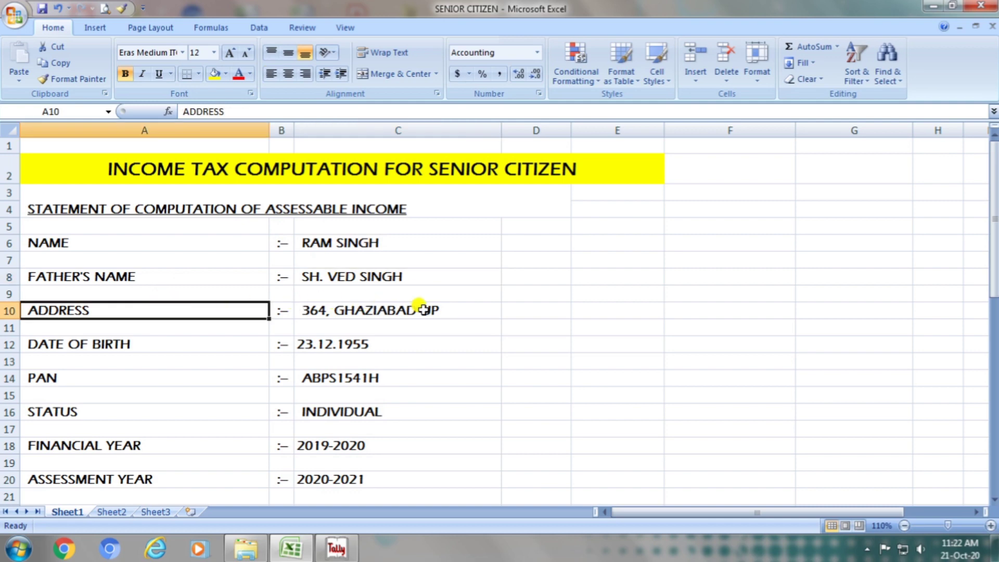
pyautogui.click(459, 311)
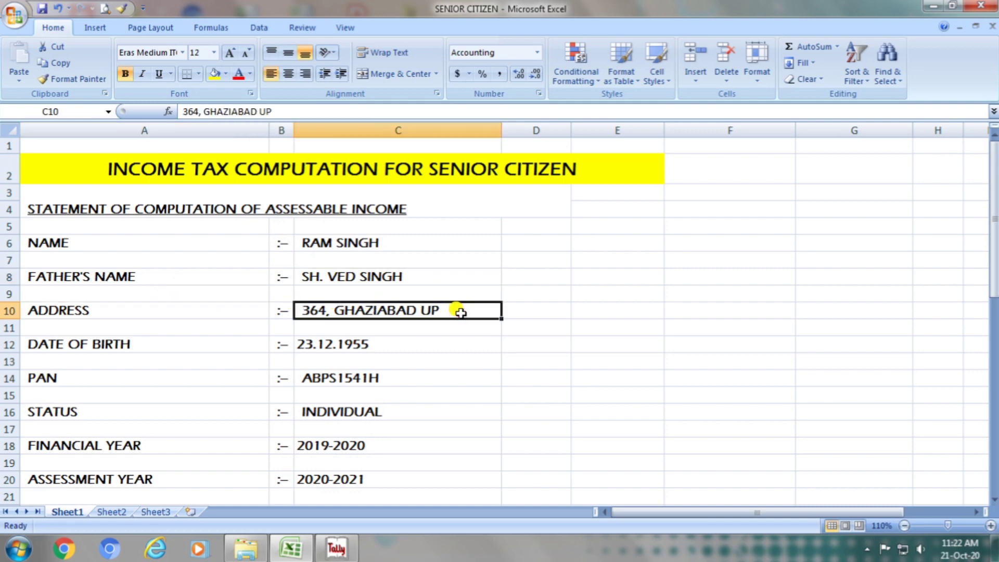
pyautogui.click(151, 344)
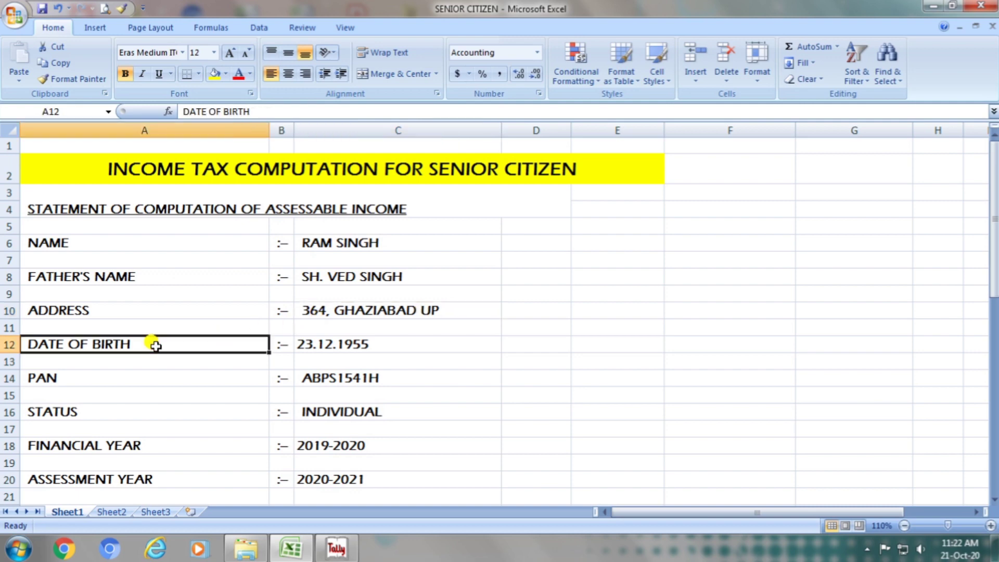
pyautogui.click(397, 347)
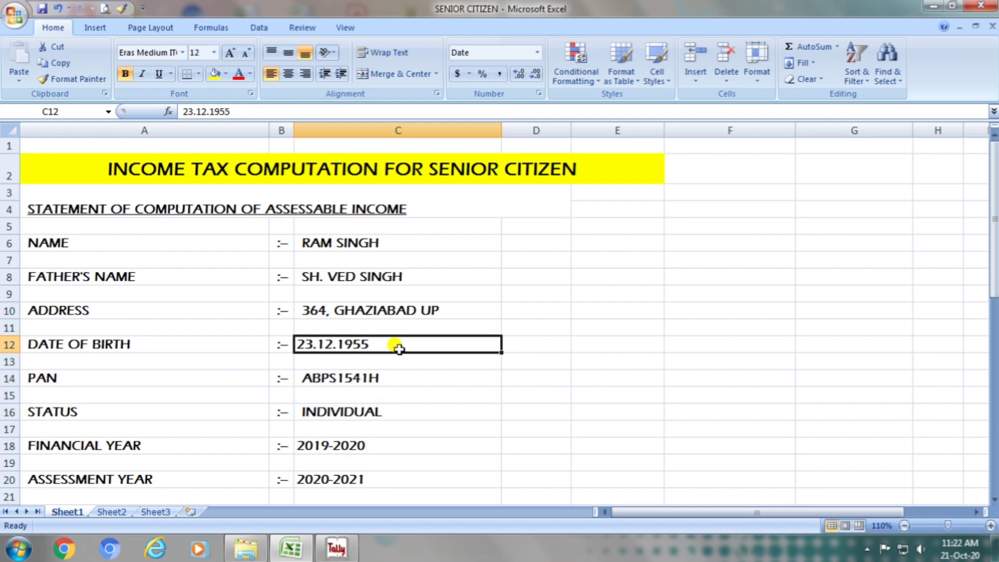
# - Review the PAN, status, financial year and assessment year entries, dismissing the Windows color scheme prompt
pyautogui.click(167, 378)
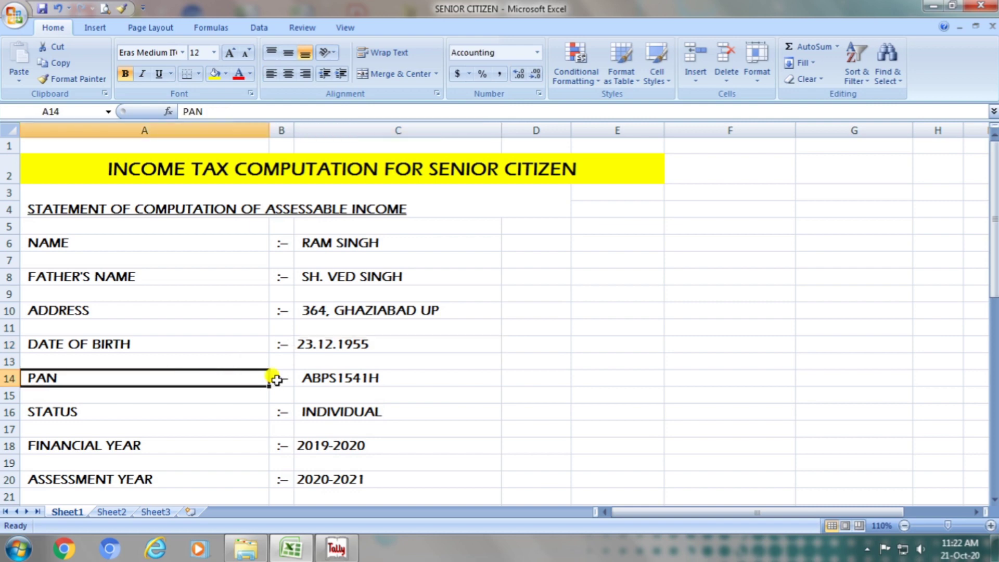
pyautogui.click(395, 379)
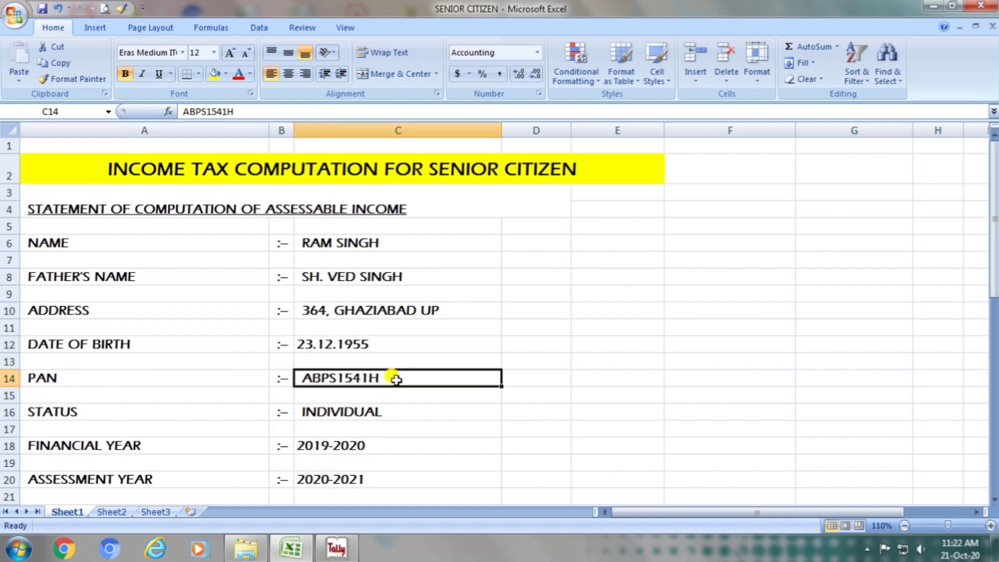
pyautogui.click(175, 409)
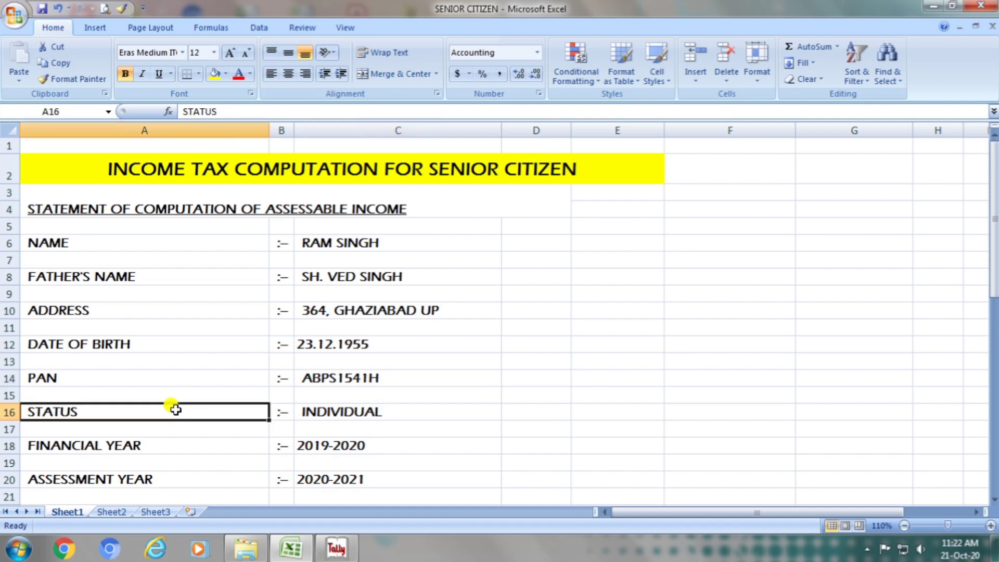
pyautogui.click(392, 411)
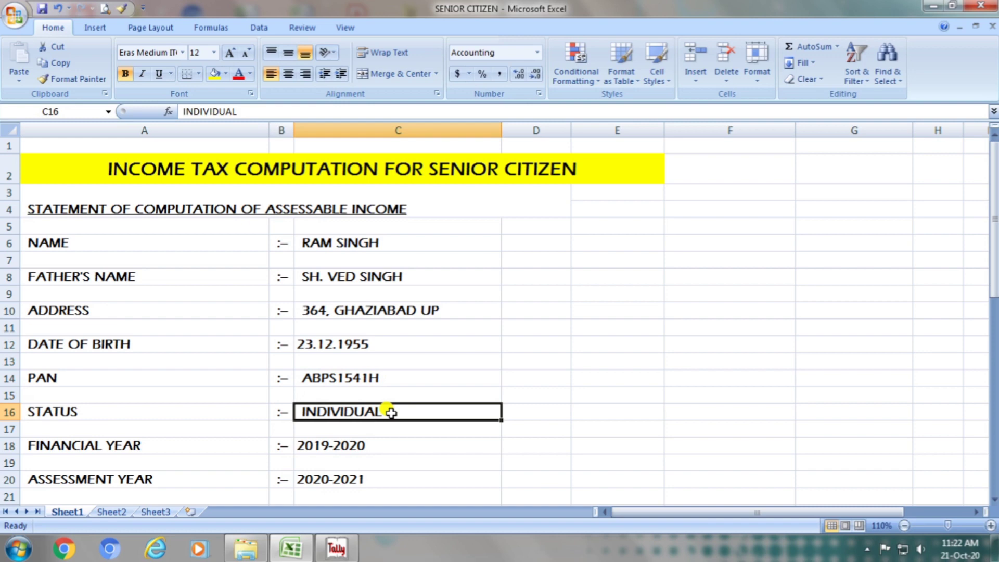
pyautogui.click(186, 441)
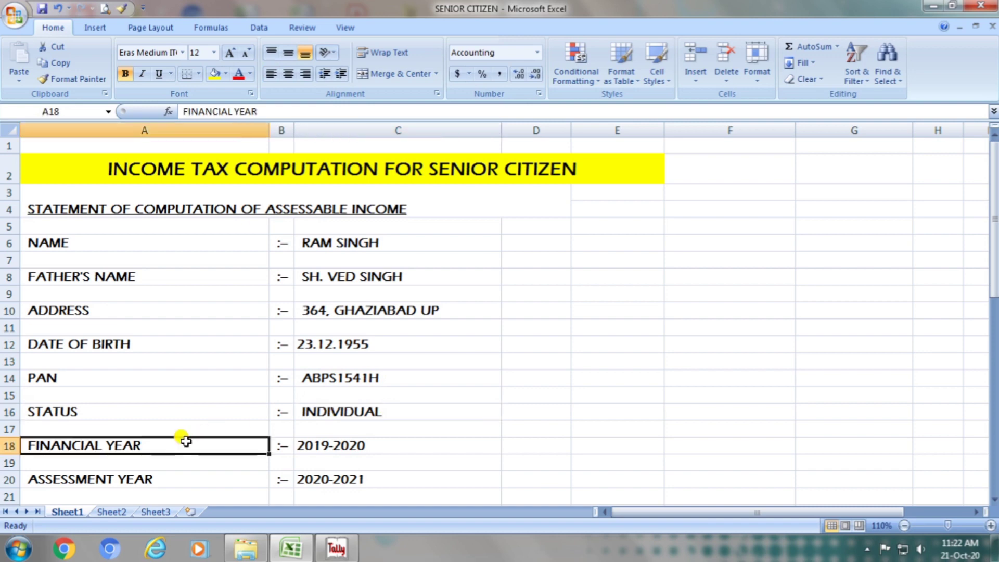
pyautogui.click(397, 441)
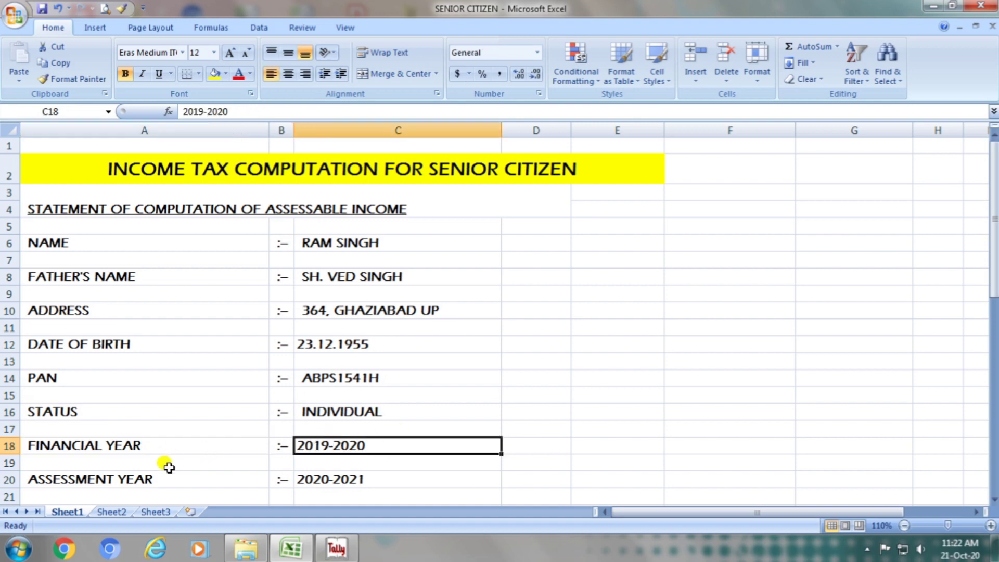
pyautogui.click(167, 483)
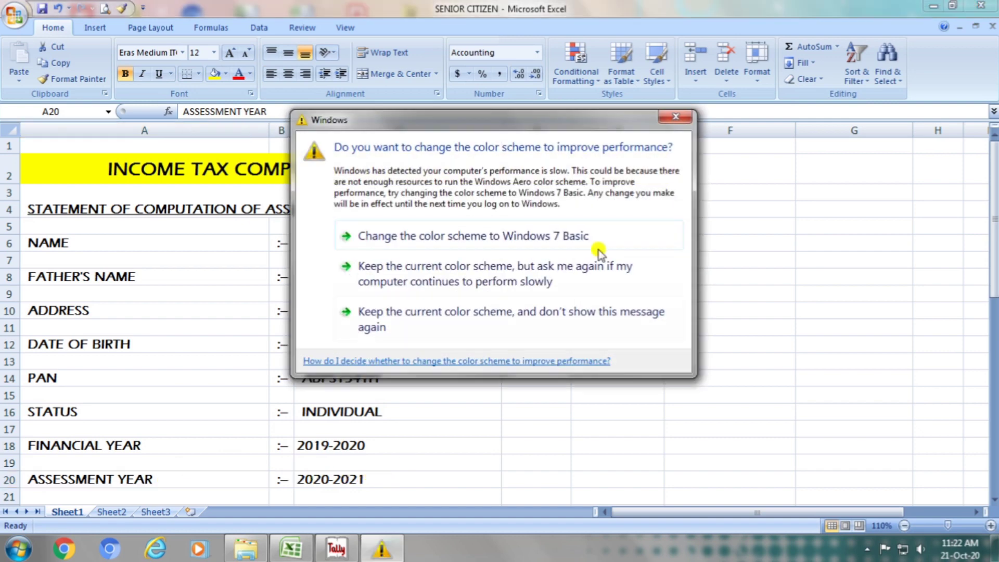
pyautogui.click(674, 116)
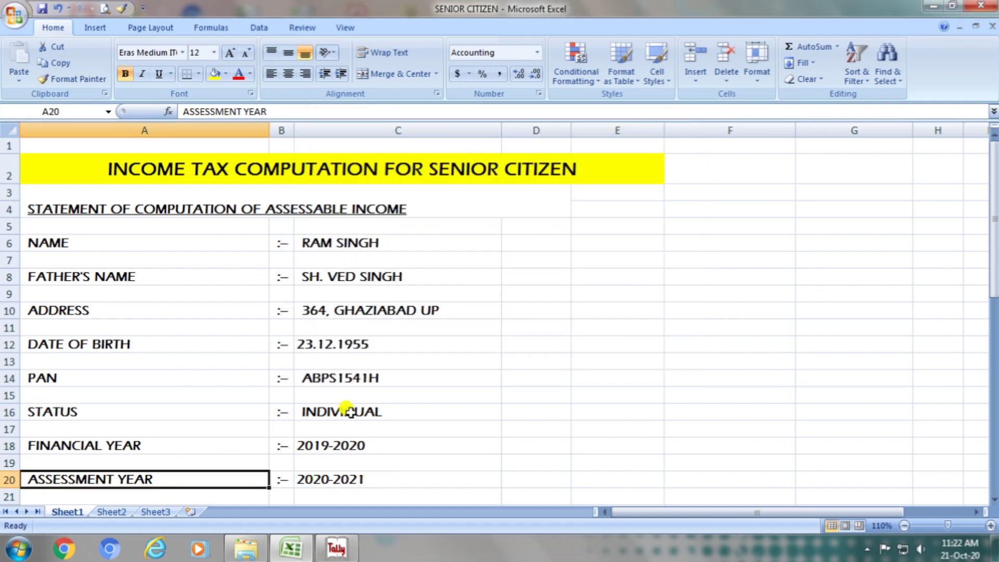
pyautogui.click(339, 481)
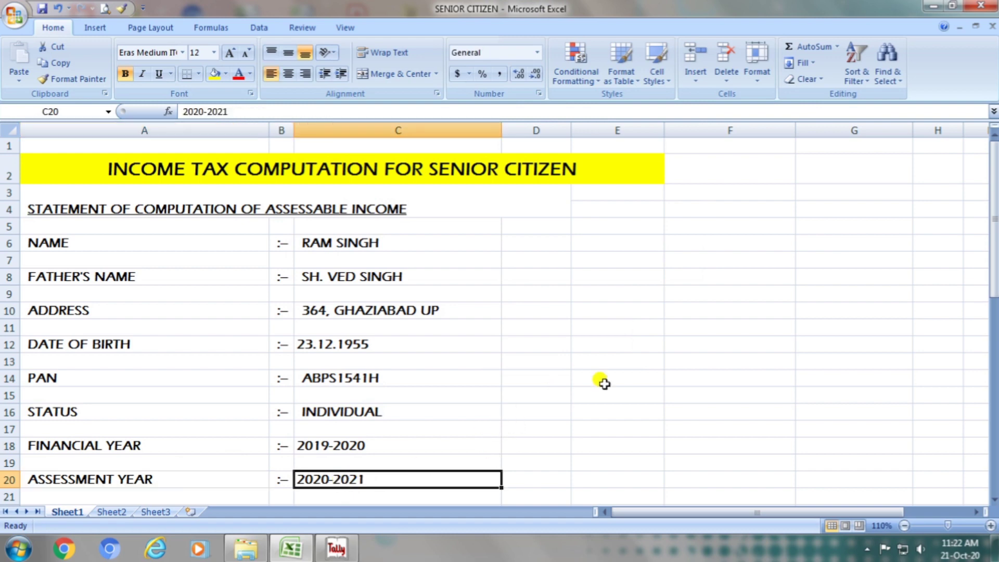
# - Examine the particulars of income, covering the amount heading, the pension received and the standard deduction label
pyautogui.moveTo(995, 272); pyautogui.dragTo(994, 339)
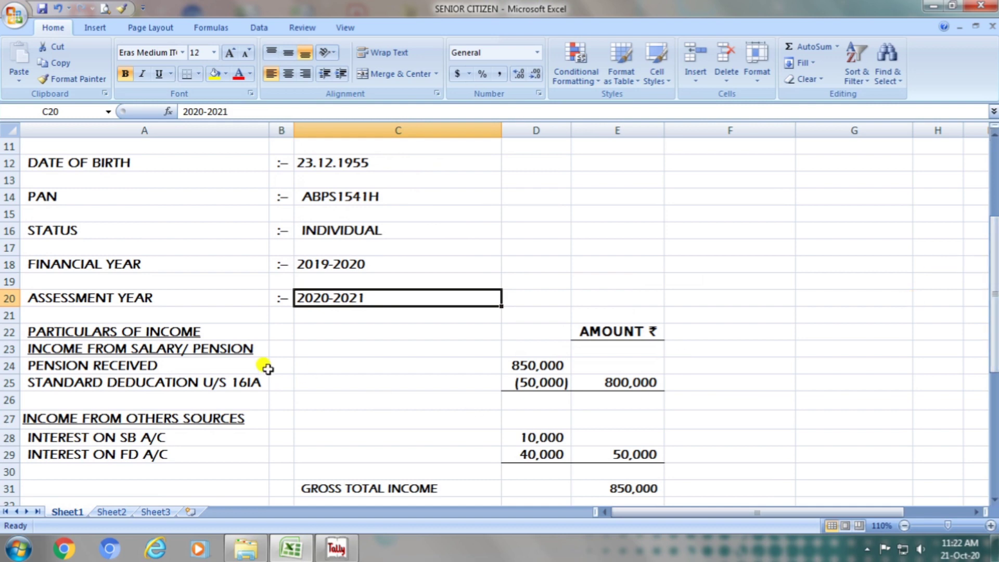
pyautogui.doubleClick(177, 332)
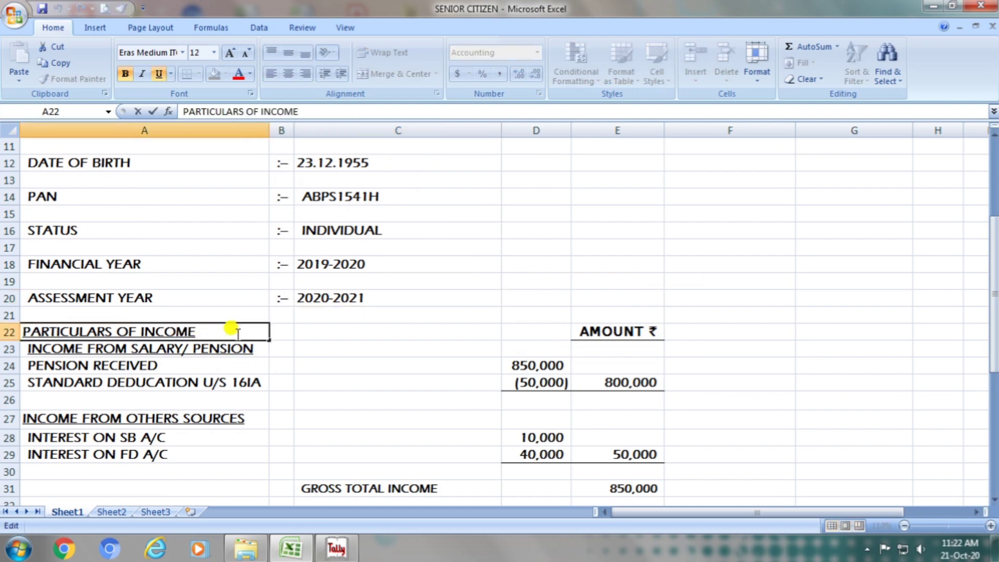
pyautogui.click(629, 329)
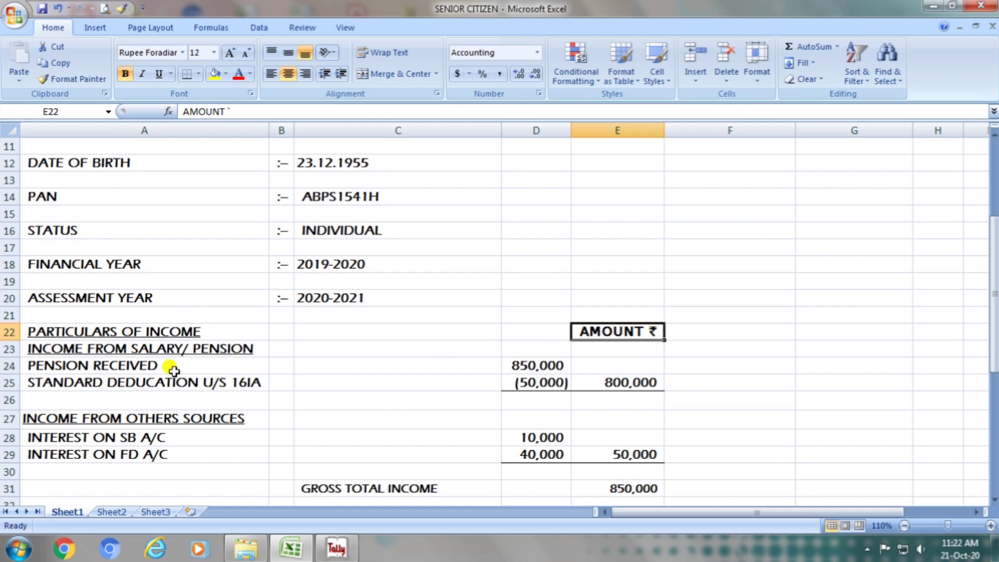
pyautogui.click(128, 349)
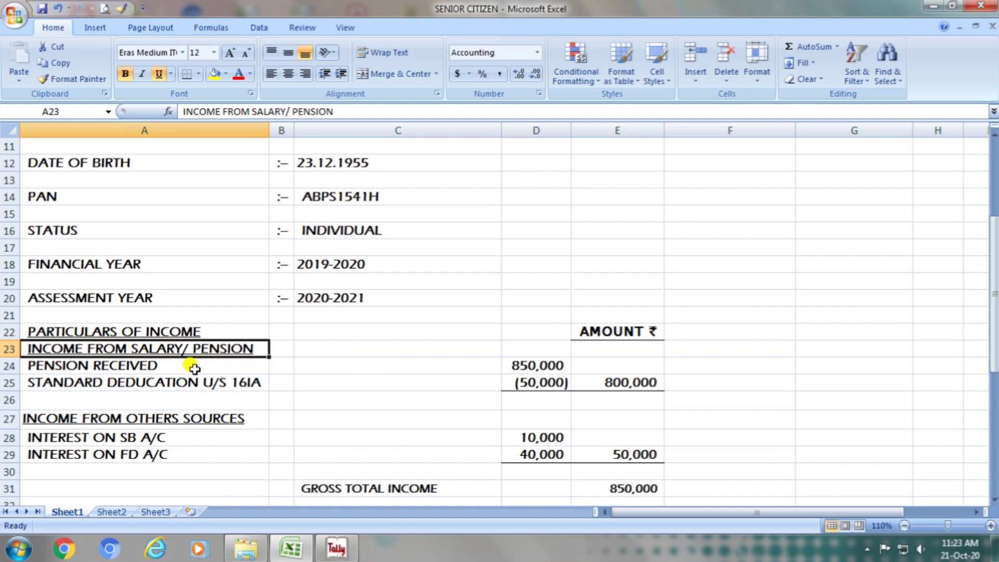
pyautogui.click(154, 364)
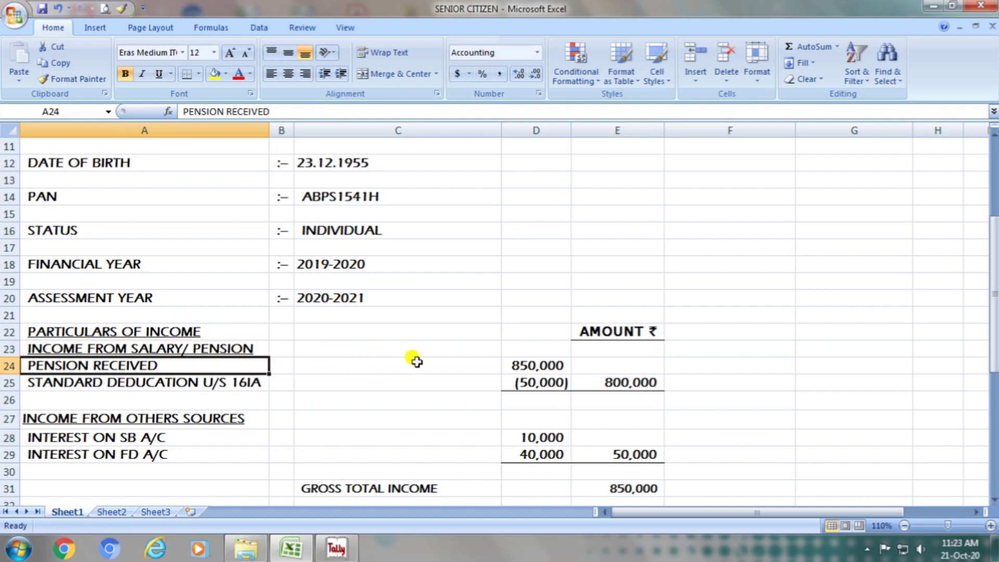
pyautogui.click(522, 367)
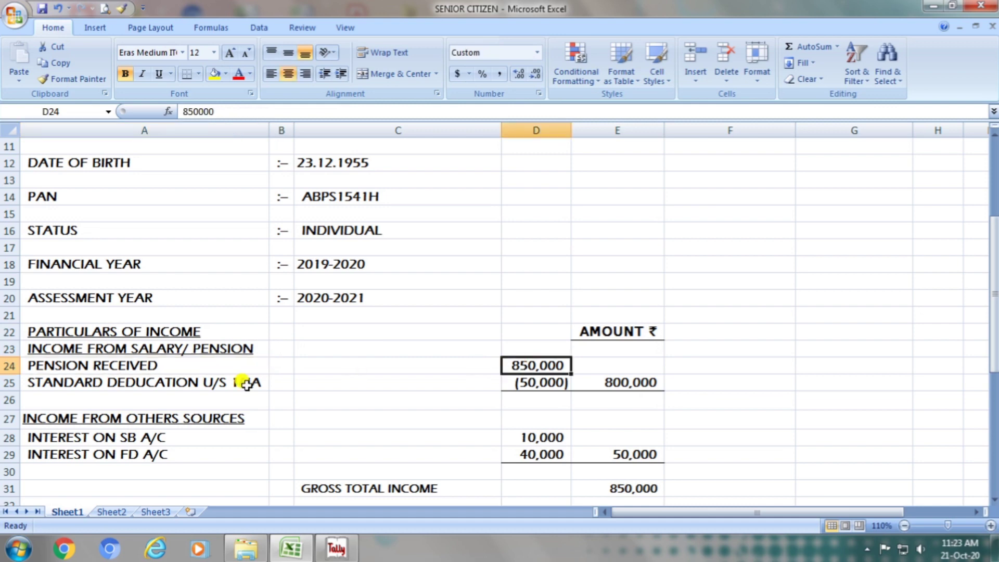
pyautogui.doubleClick(207, 383)
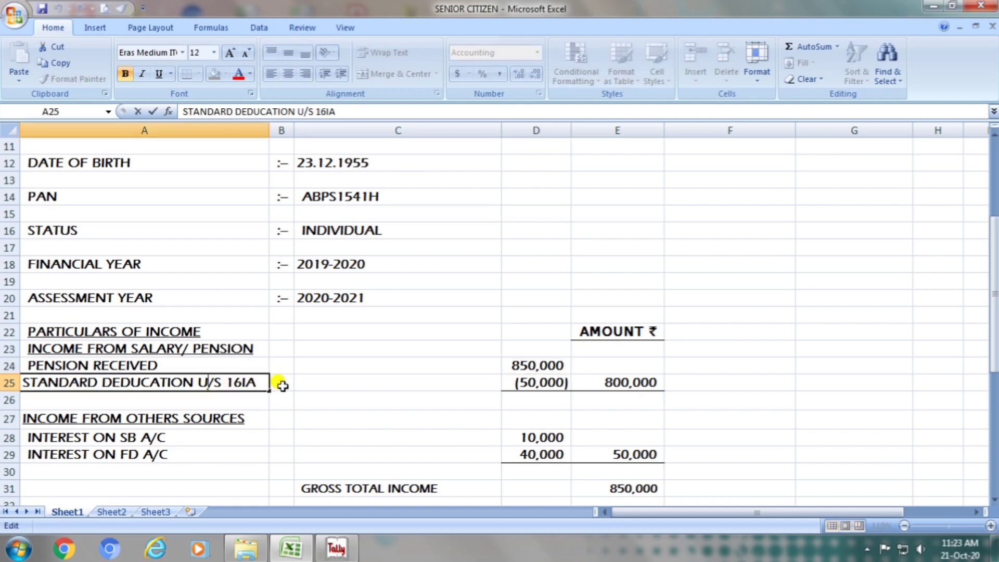
# - Enter the standard deduction in cell D25 as the negative amount -50000
pyautogui.click(537, 384)
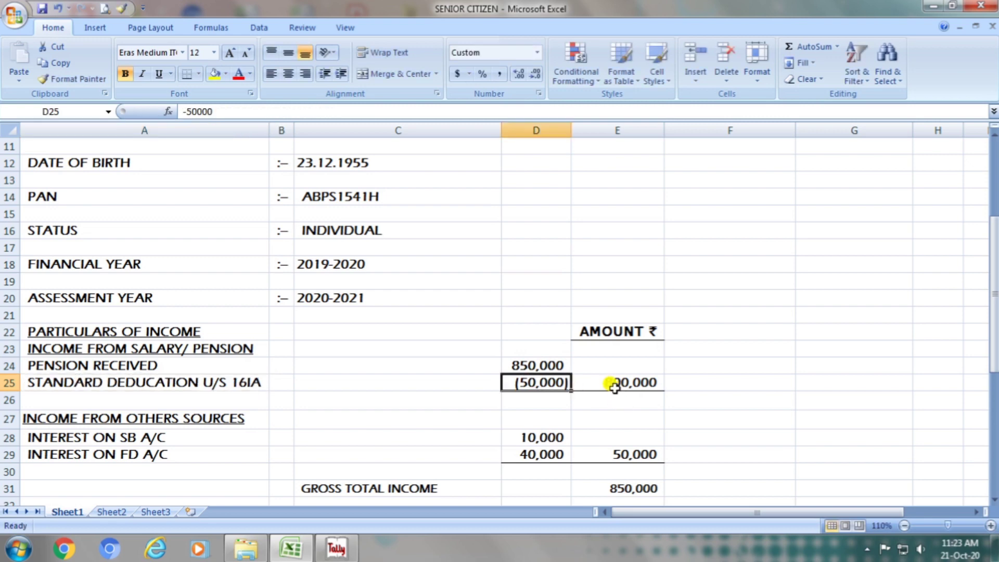
pyautogui.write('-')
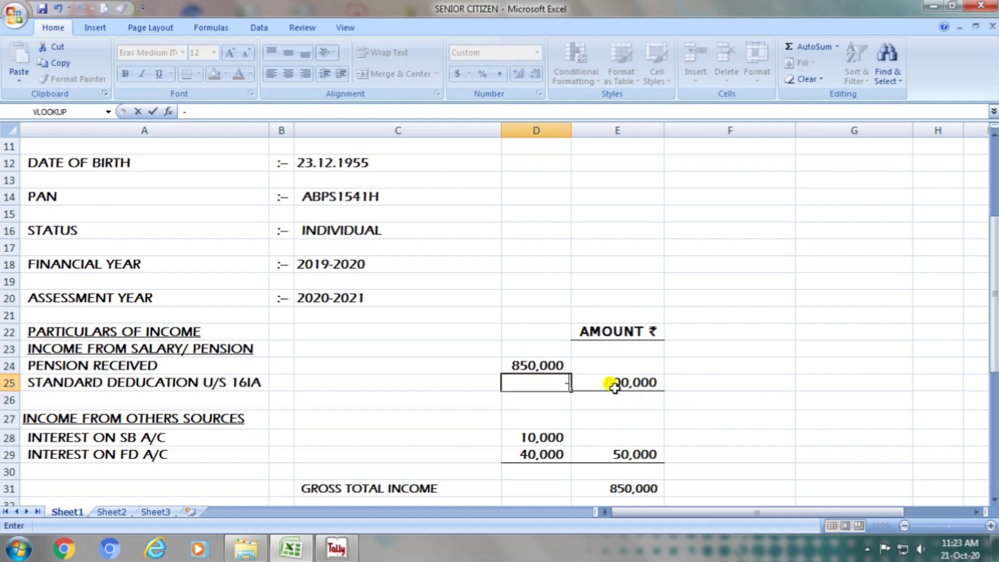
pyautogui.write('5000')
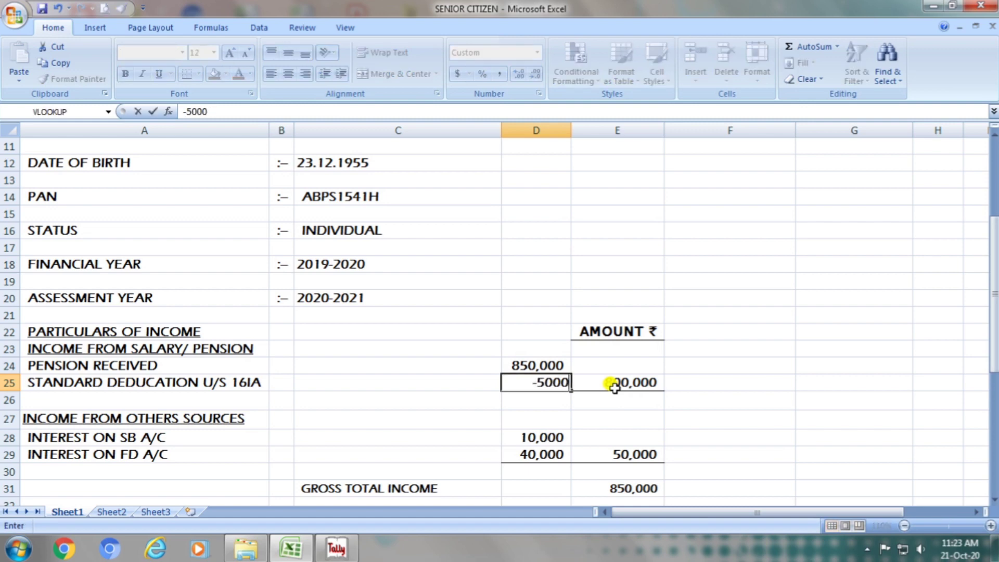
pyautogui.write('0')
pyautogui.press('Return')
pyautogui.press('Up')
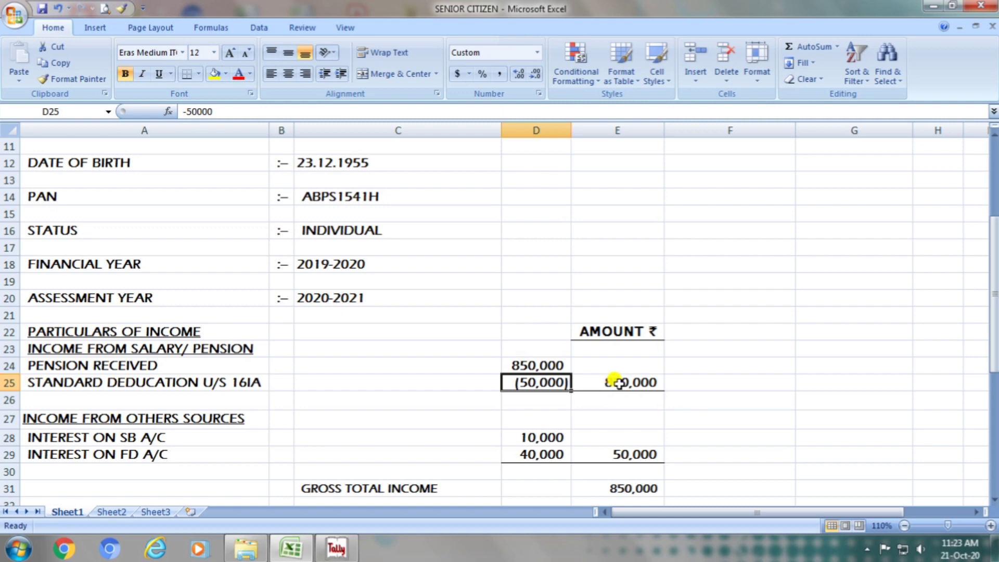
# - Check the net pension formula in cell E25 and re-enter it as a SUM of D24:D25
pyautogui.doubleClick(617, 383)
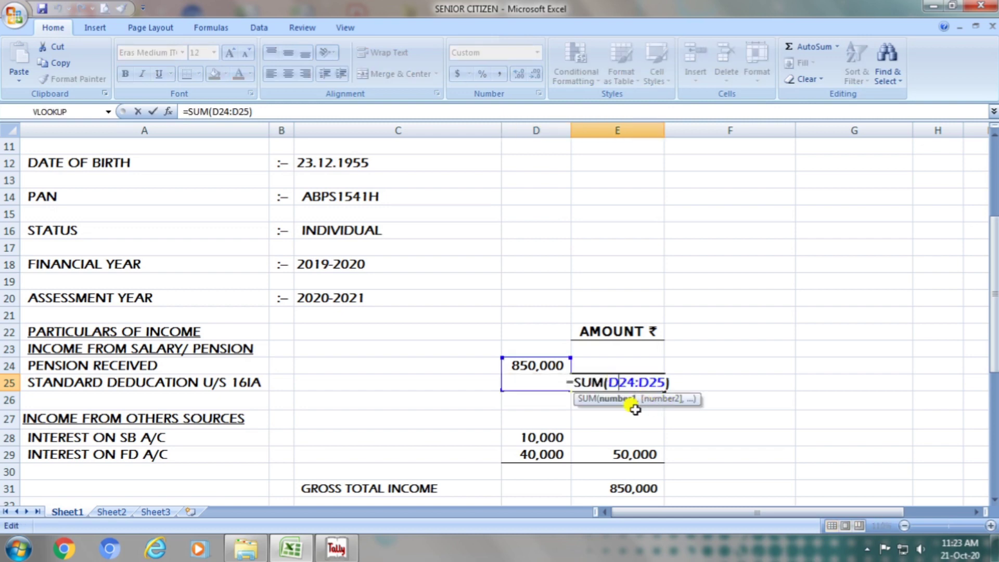
pyautogui.press('Return')
pyautogui.press('Up')
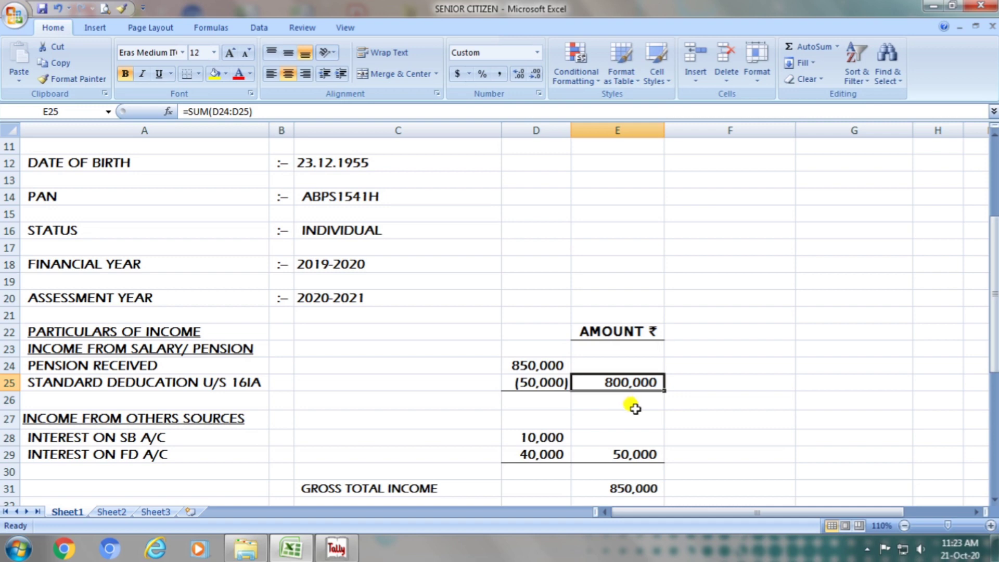
pyautogui.write('=sum')
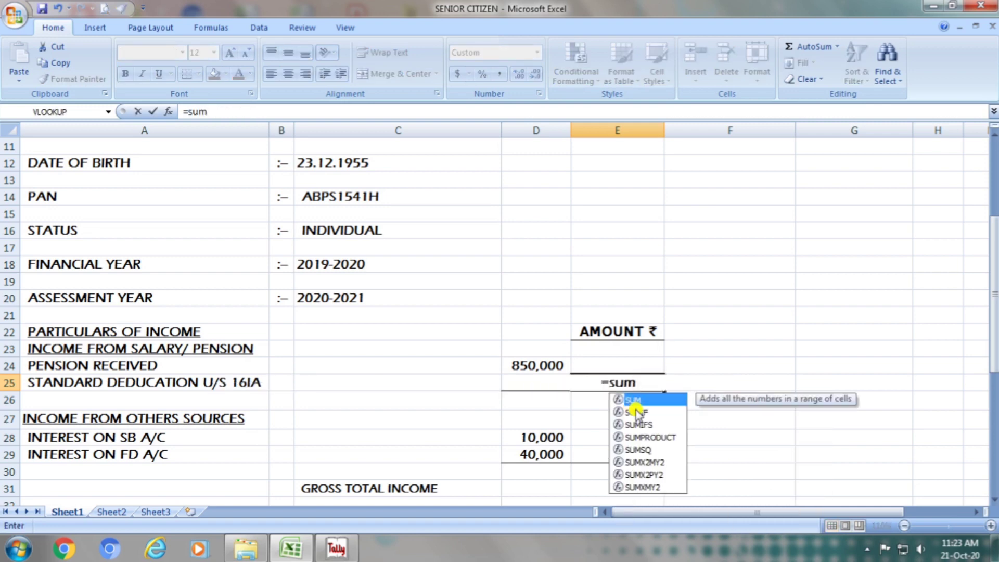
pyautogui.write('(')
pyautogui.press('Left')
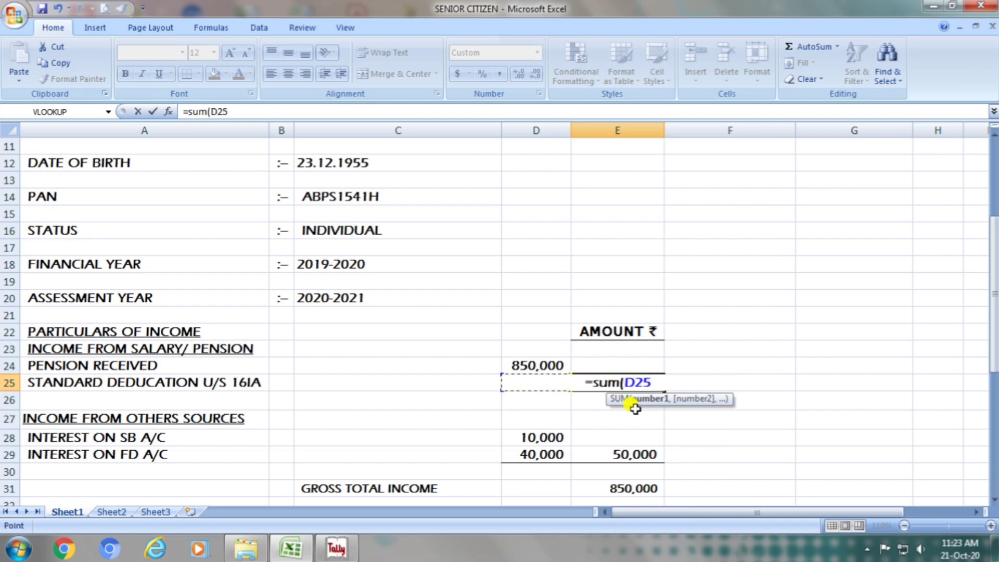
pyautogui.hotkey('shift', 'Up')
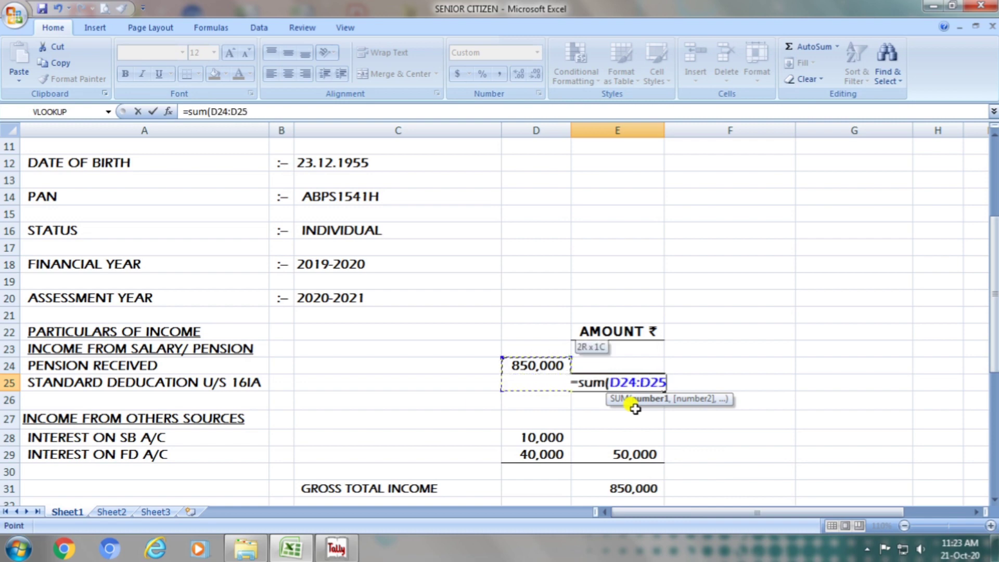
pyautogui.press('Return')
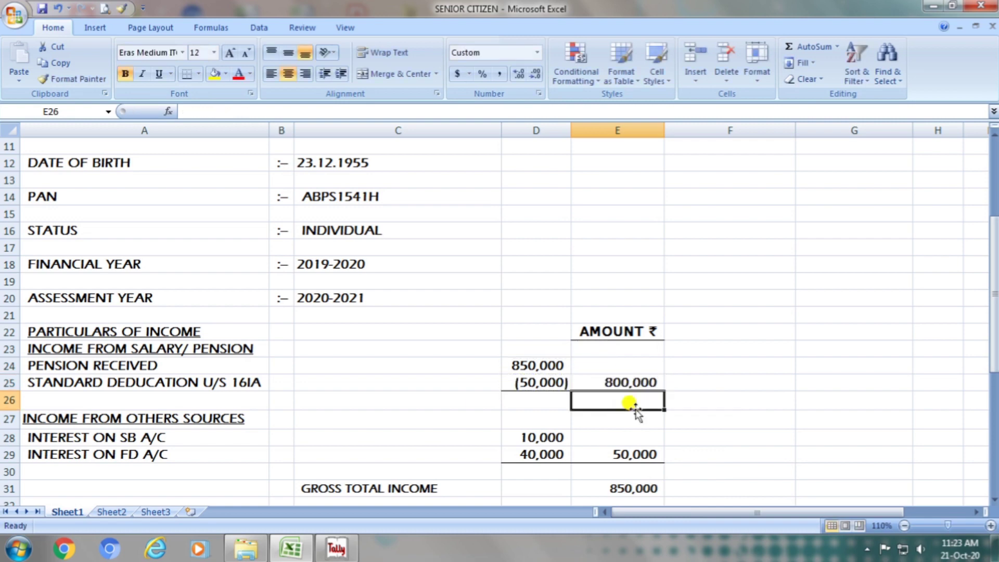
# - Examine the income from other sources section, covering the interest on SB A/C and FD A/C labels and their amounts
pyautogui.click(194, 420)
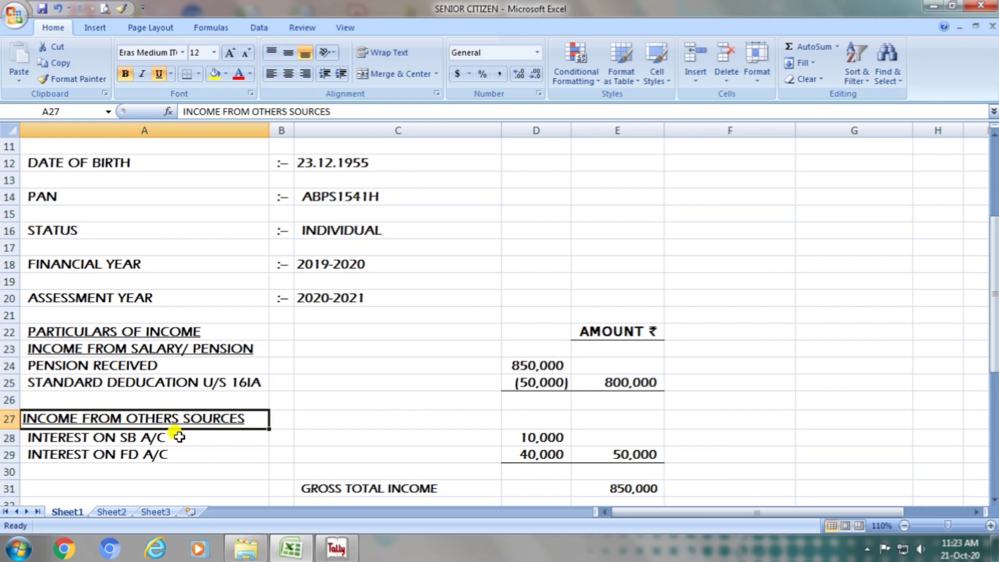
pyautogui.click(179, 437)
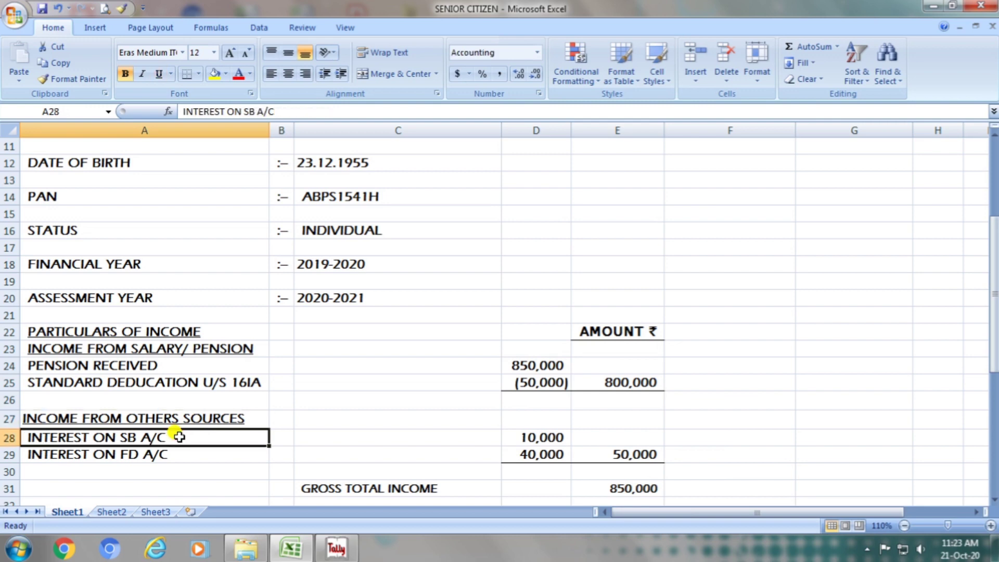
pyautogui.click(529, 438)
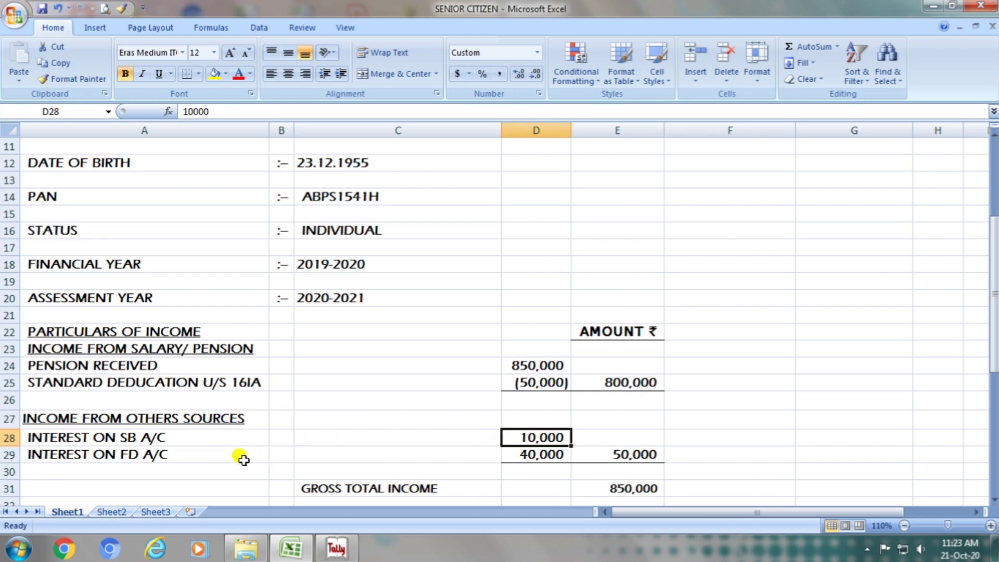
pyautogui.click(198, 461)
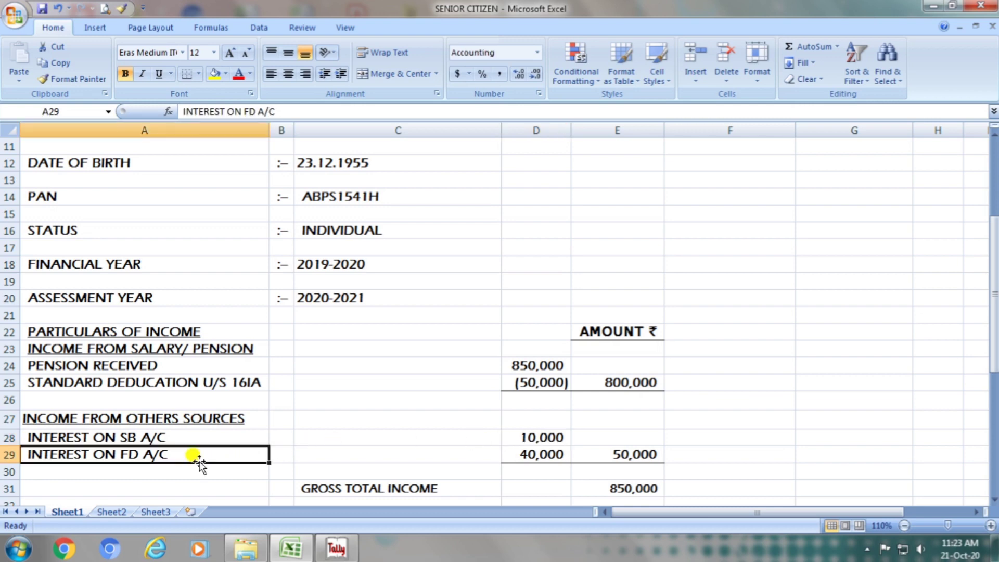
pyautogui.click(534, 455)
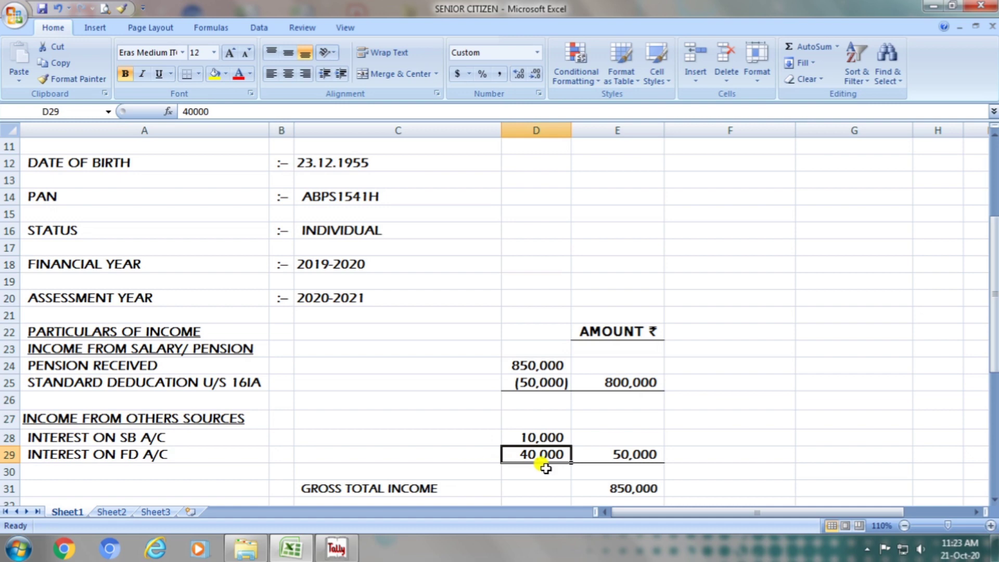
# - Re-enter the other-sources total in cell E29 as a SUM of D28:D29 and dismiss the Windows color scheme prompt
pyautogui.click(627, 456)
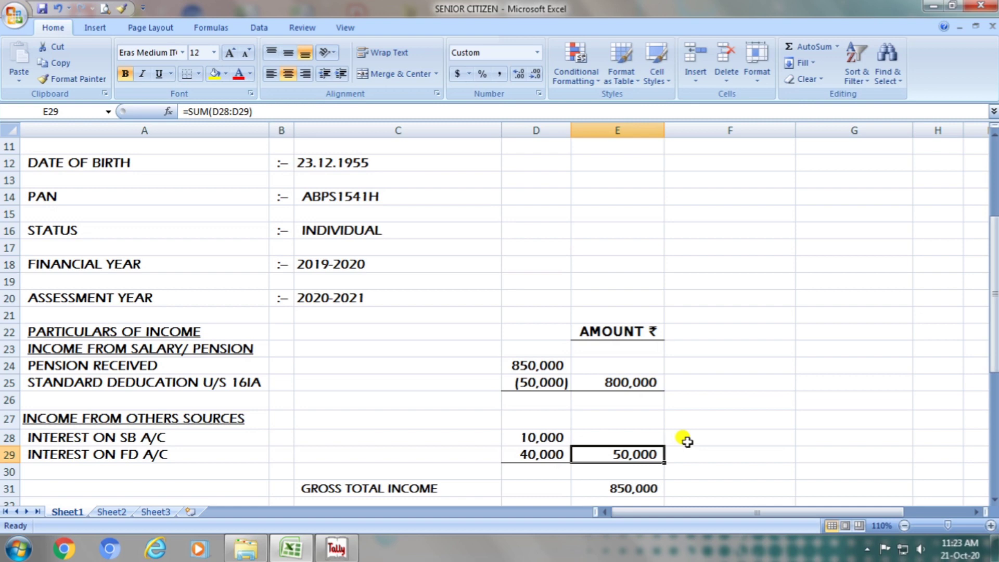
pyautogui.write('=sum')
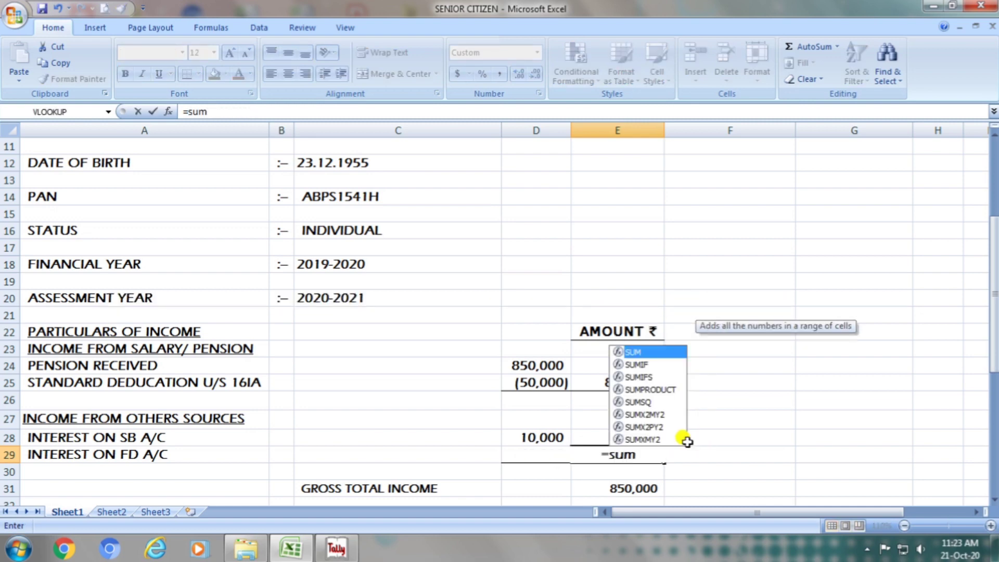
pyautogui.write('(')
pyautogui.press('Left')
pyautogui.press('Up')
pyautogui.hotkey('shift', 'Down')
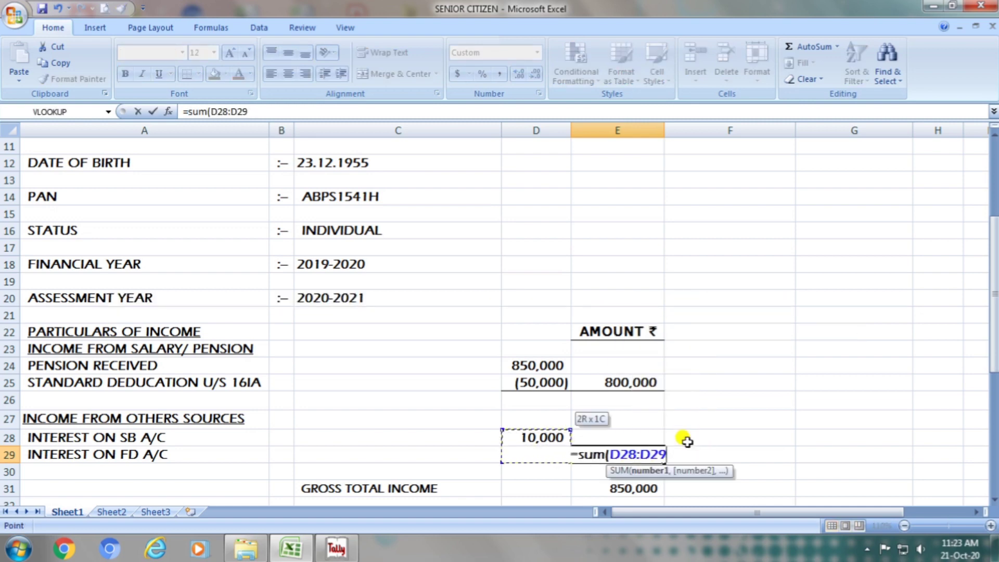
pyautogui.press('Return')
pyautogui.press('Up')
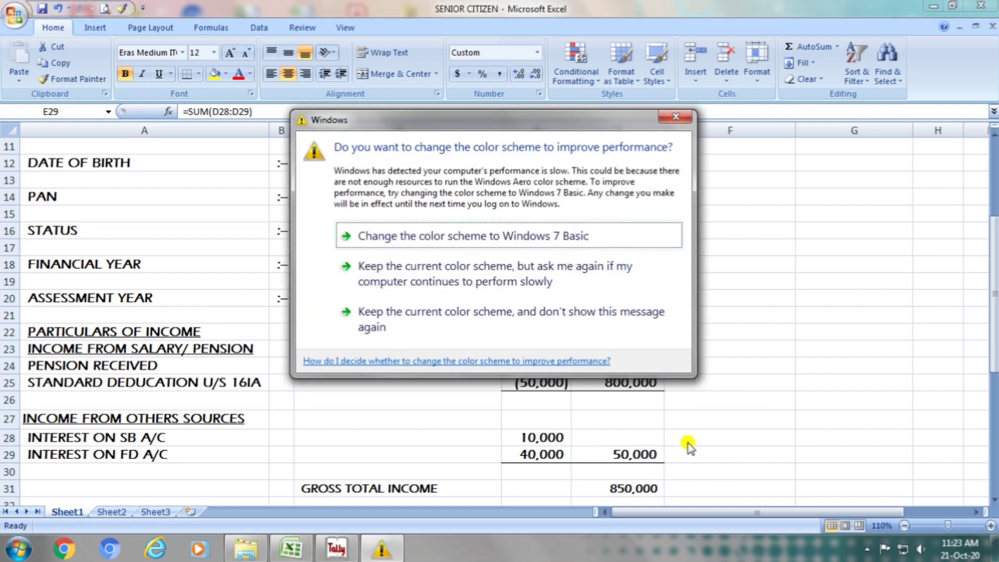
pyautogui.click(676, 117)
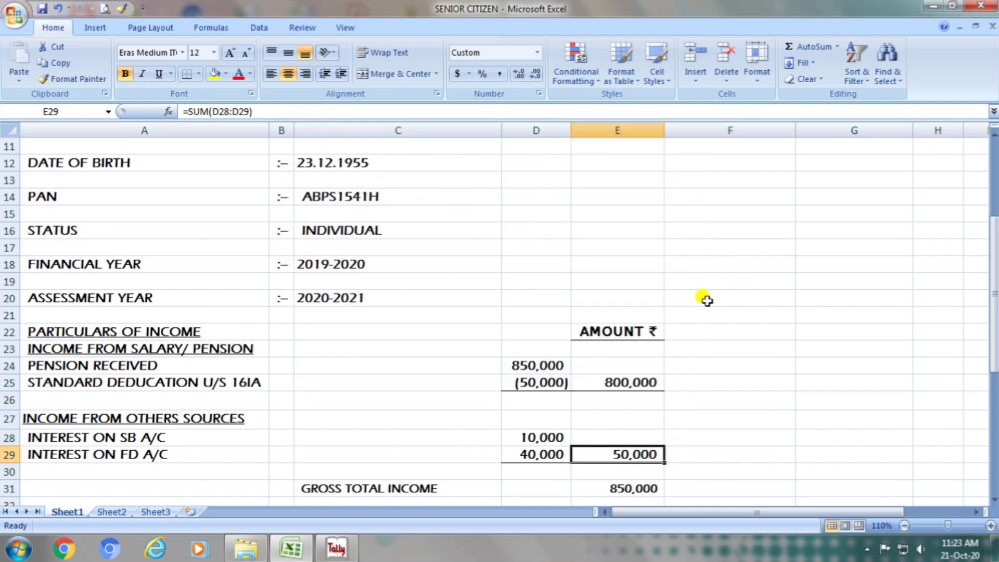
# - Check the gross total income row and re-enter its formula in cell E31 as a SUM of E25:E29
pyautogui.moveTo(994, 333); pyautogui.dragTo(995, 380)
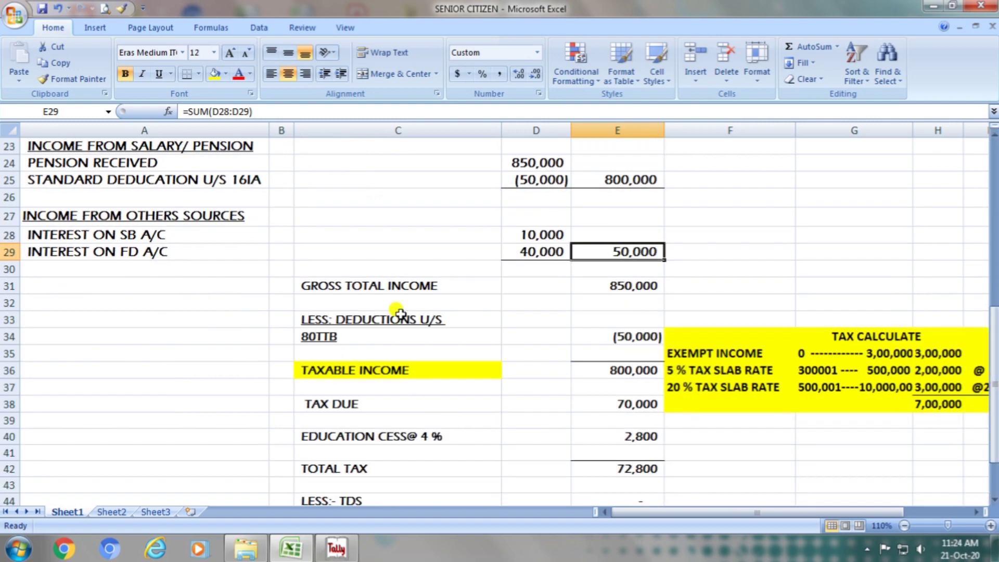
pyautogui.doubleClick(396, 286)
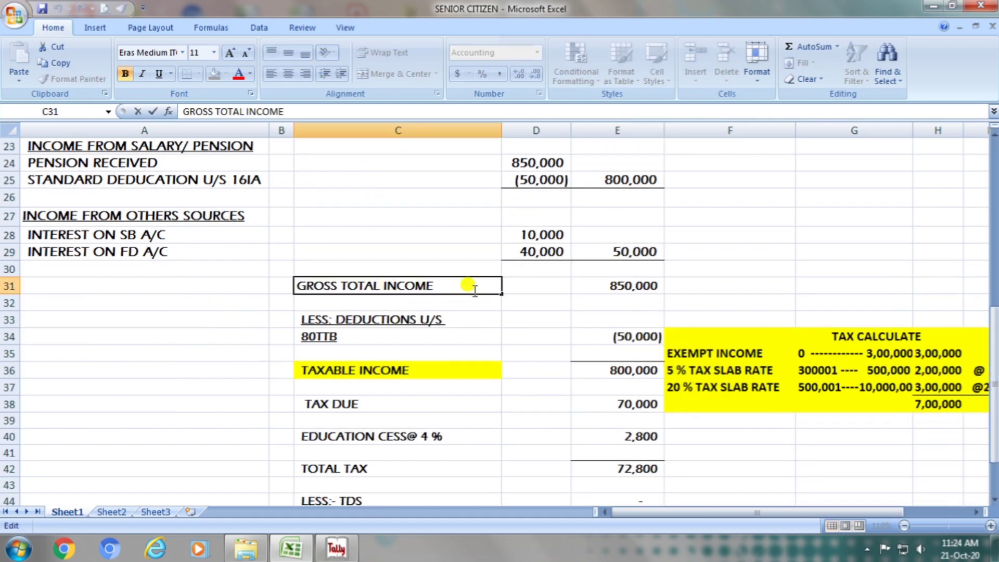
pyautogui.click(629, 291)
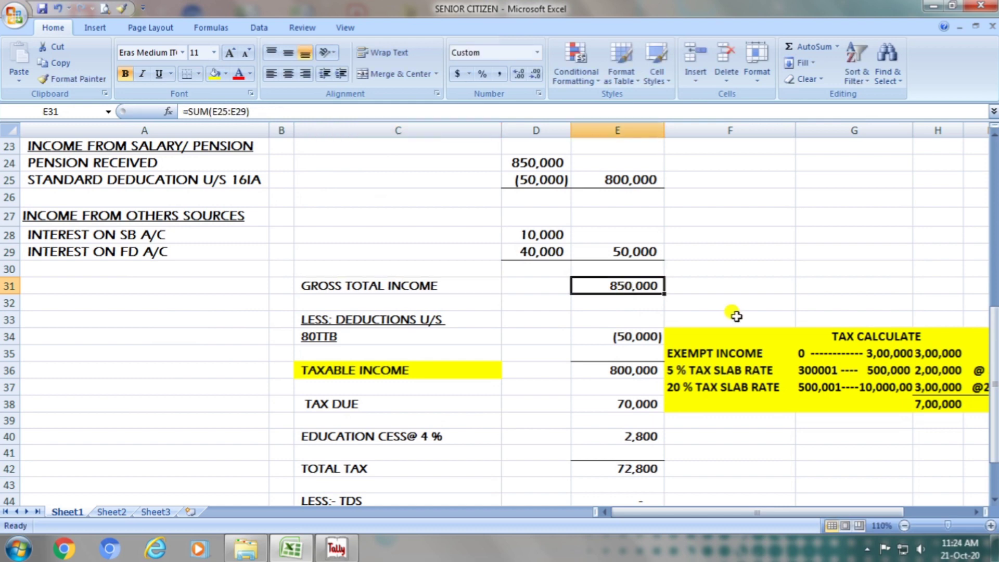
pyautogui.write('=sum(')
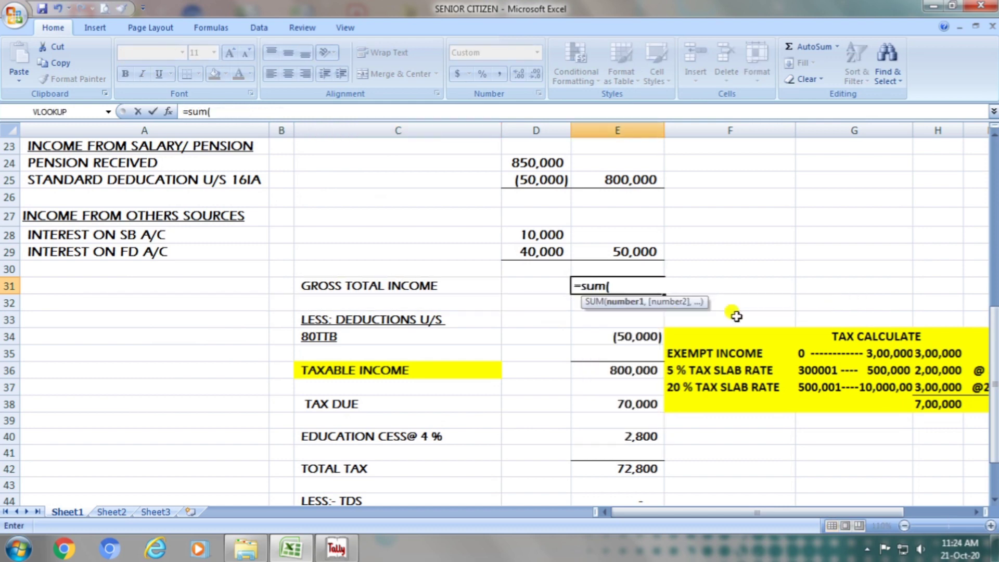
pyautogui.press('Up')
pyautogui.press('Up')
pyautogui.hotkey('shift', 'Up')
pyautogui.hotkey('shift', 'Up')
pyautogui.hotkey('shift', 'Up')
pyautogui.hotkey('shift', 'Up')
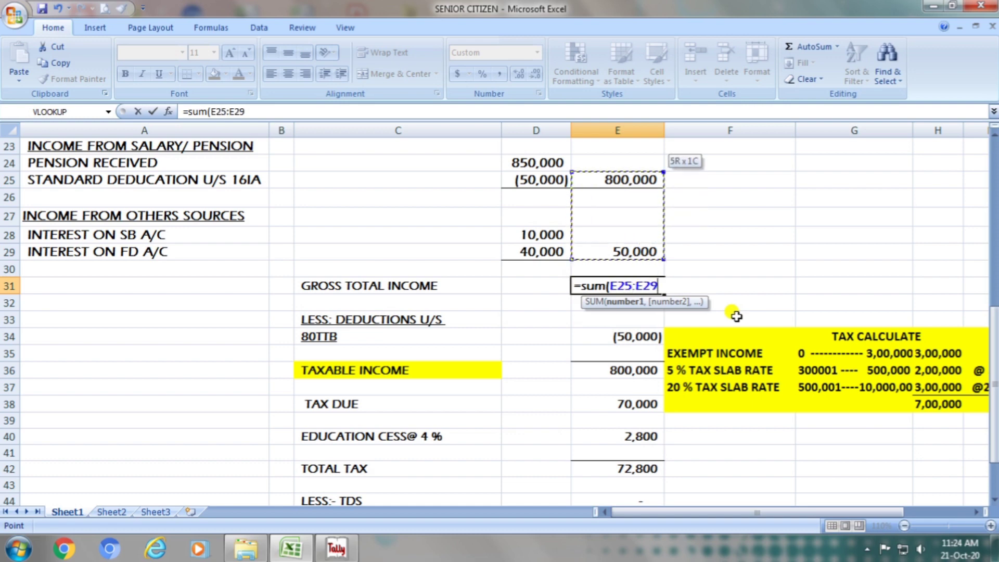
pyautogui.press('Return')
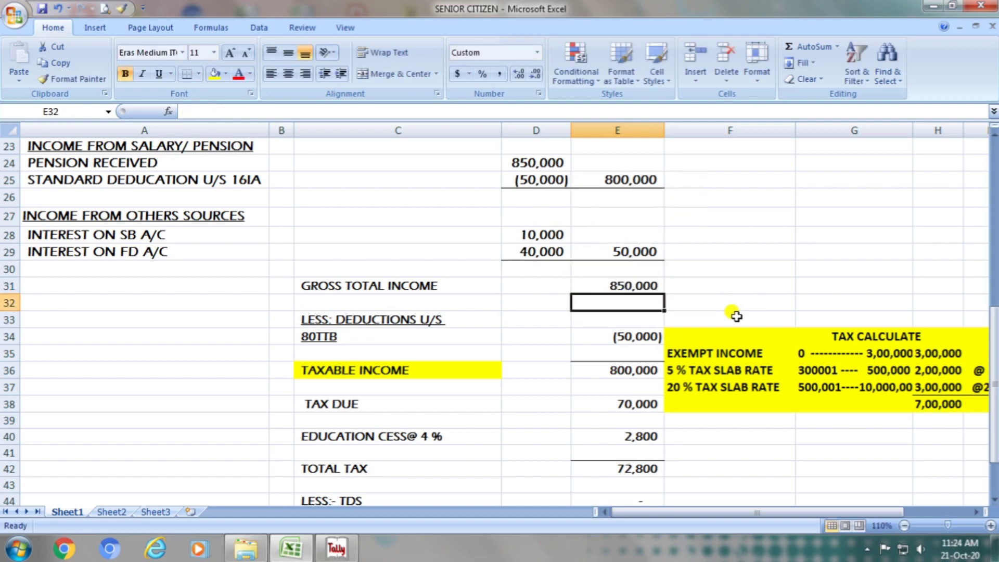
# - Review the deductions U/S 80TTB labels and enter the deduction in cell E34 as the negative amount -50000
pyautogui.press('Down')
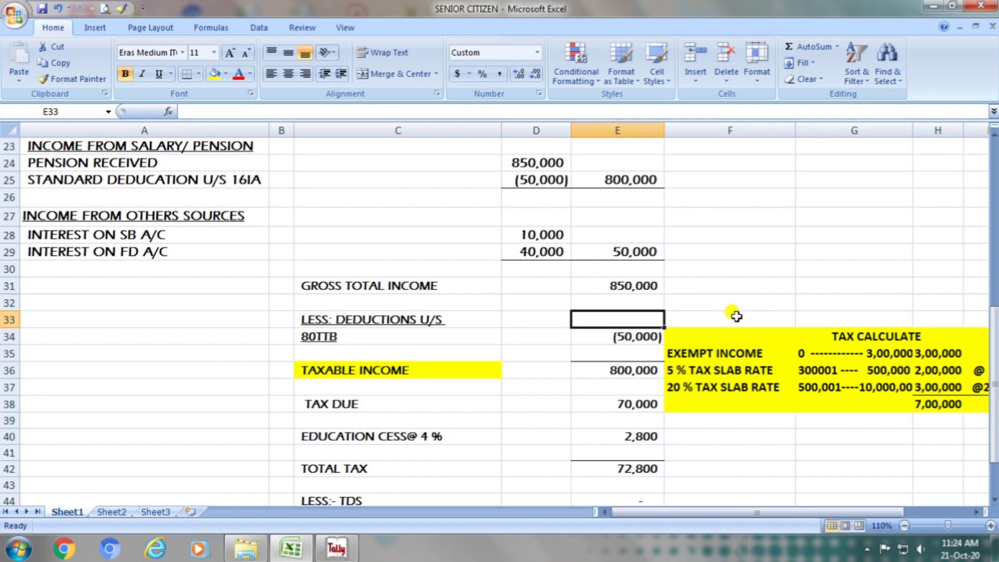
pyautogui.doubleClick(411, 315)
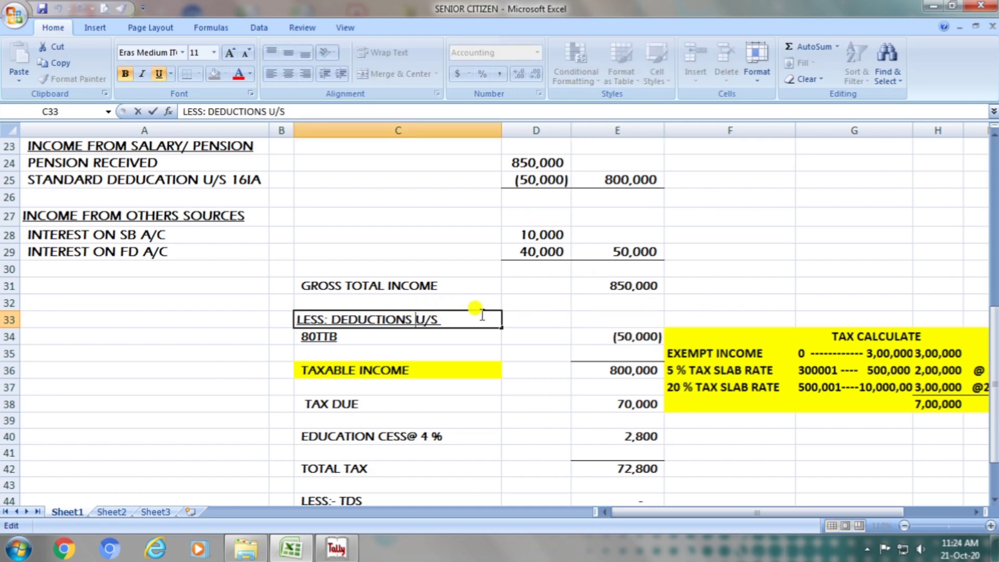
pyautogui.click(338, 336)
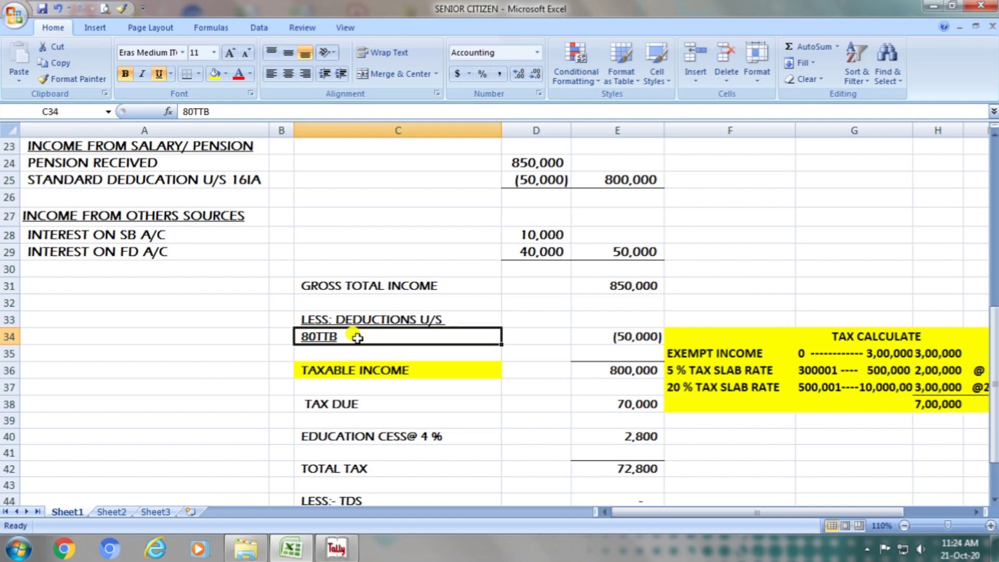
pyautogui.click(603, 328)
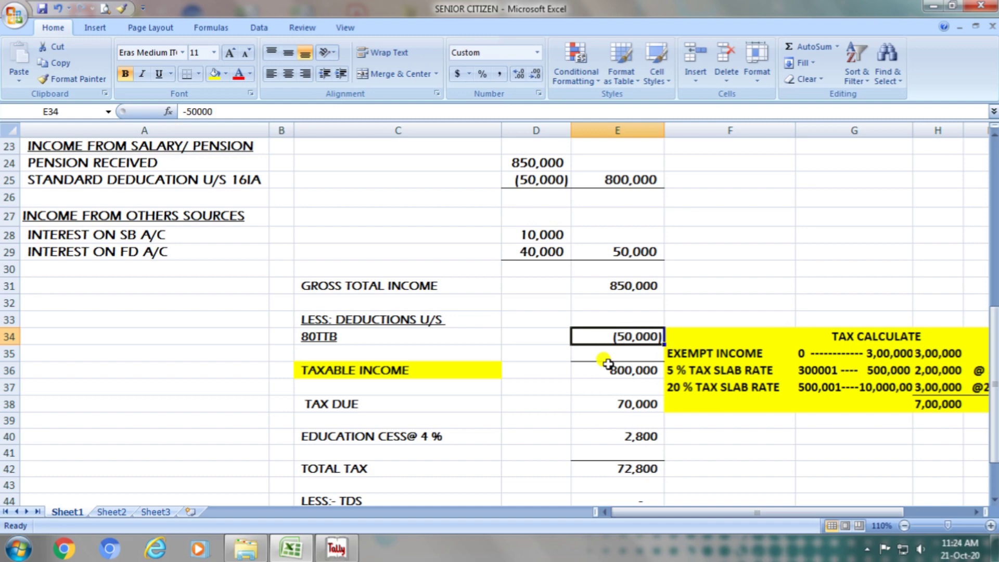
pyautogui.write('-50000')
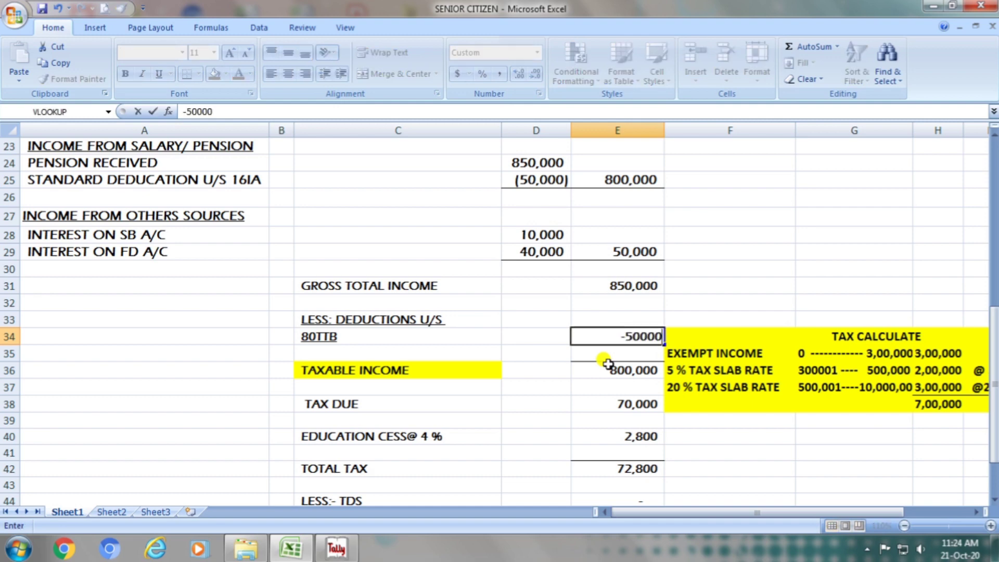
pyautogui.press('Return')
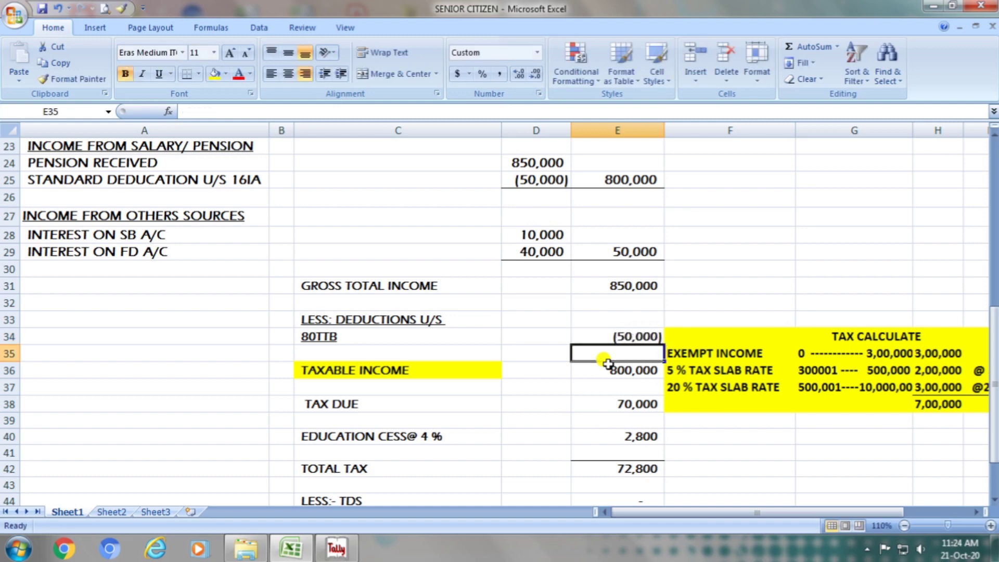
# - Fill the taxable income cell E36 with yellow and re-enter its formula as a SUM of E31:E34
pyautogui.click(450, 376)
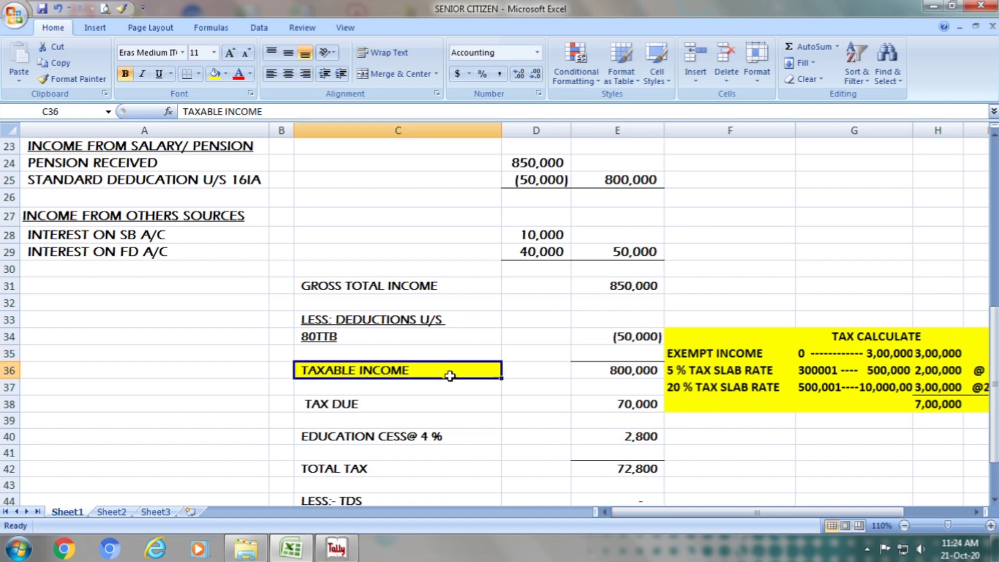
pyautogui.click(631, 371)
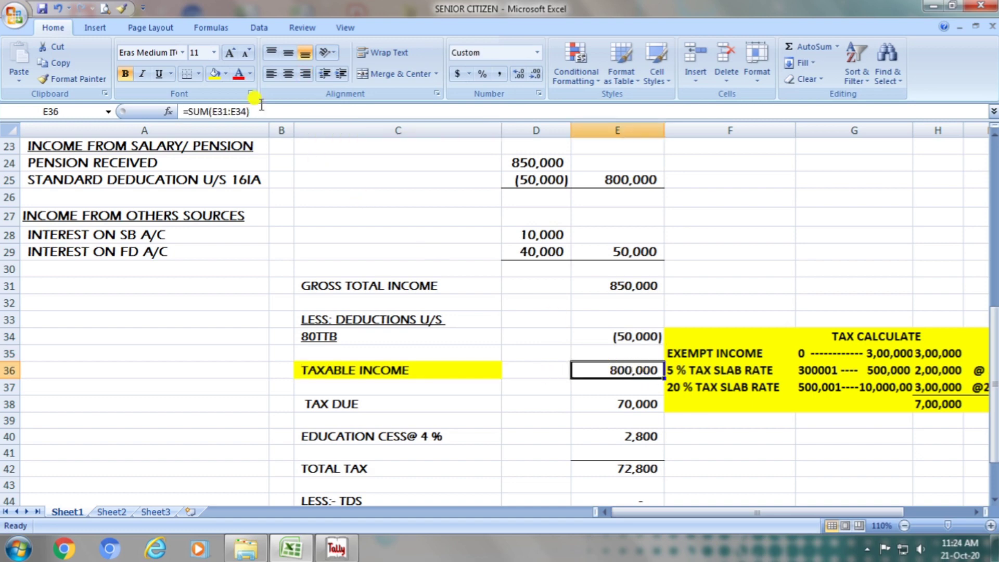
pyautogui.click(213, 74)
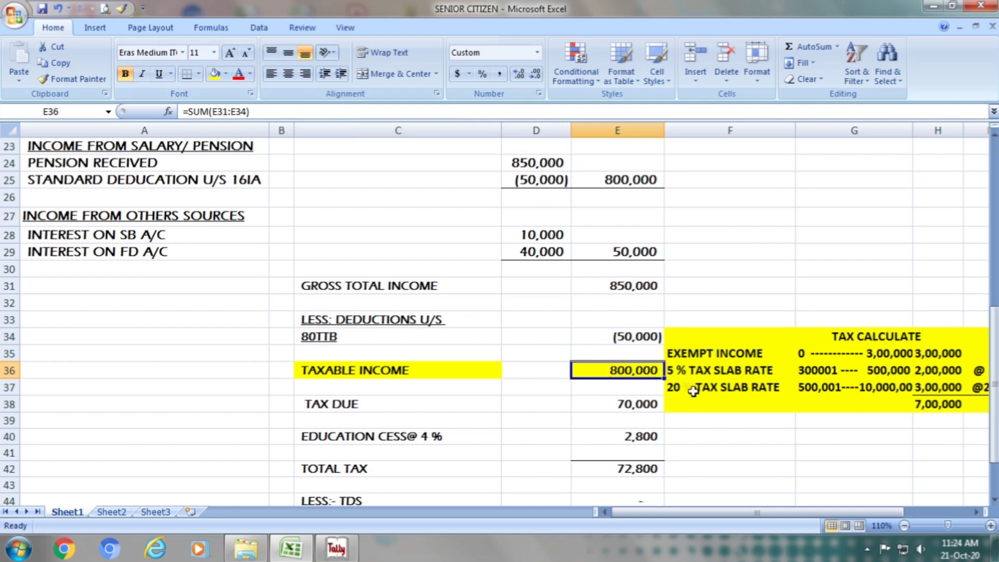
pyautogui.write('=su')
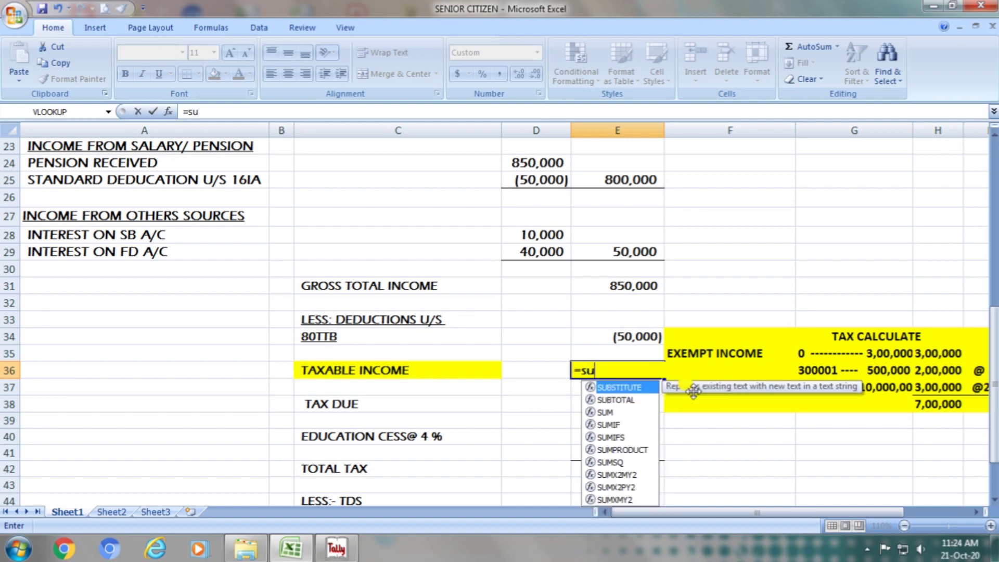
pyautogui.write('m(')
pyautogui.press('Up')
pyautogui.press('Up')
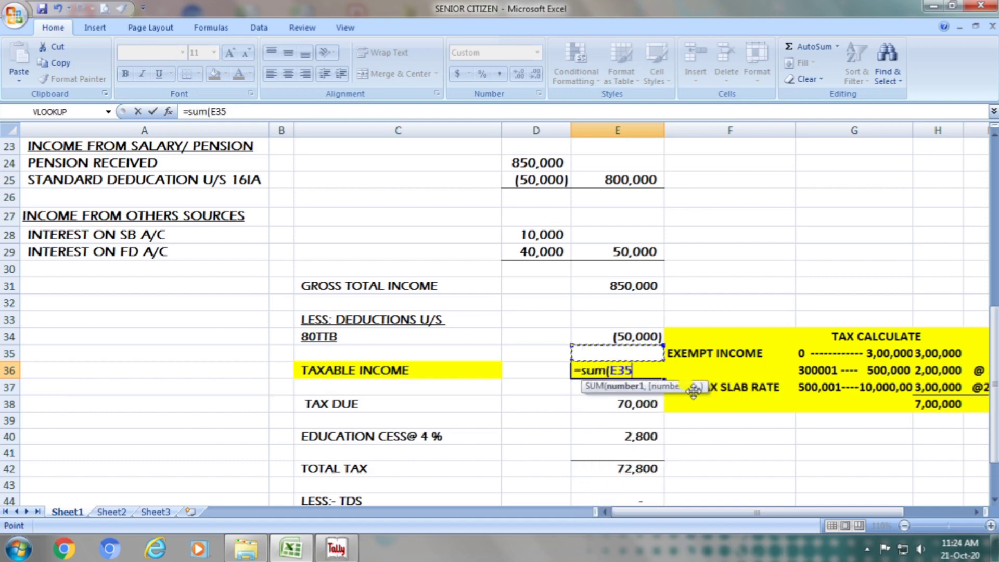
pyautogui.hotkey('shift', 'Up')
pyautogui.hotkey('shift', 'Up')
pyautogui.hotkey('shift', 'Up')
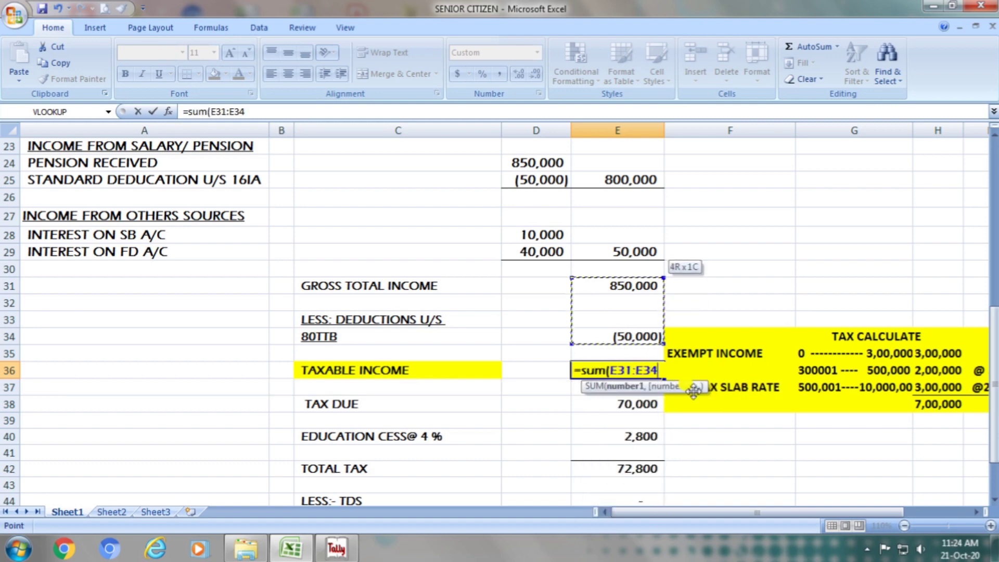
pyautogui.press('Return')
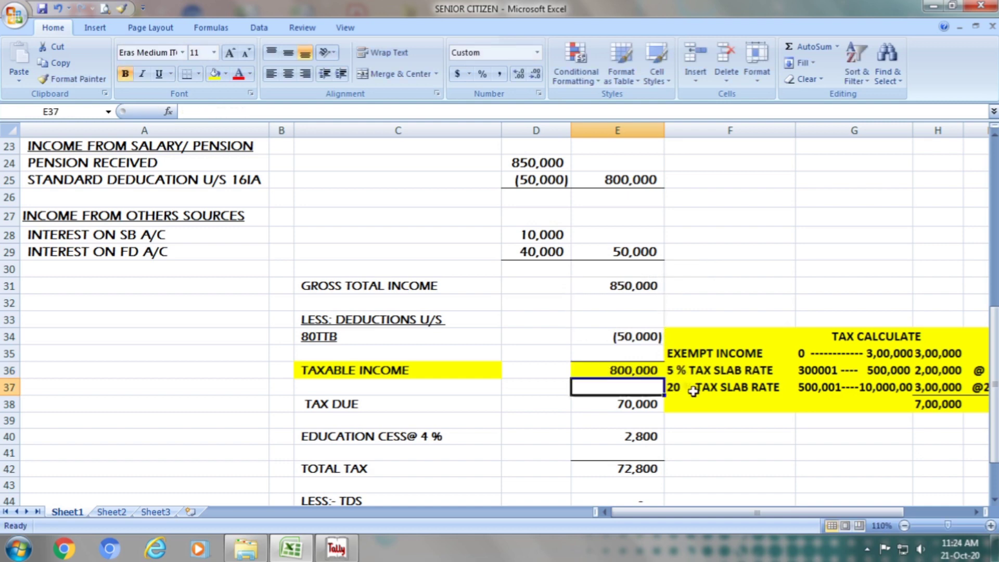
# - Look at the tax due row, and change the fill of the taxable income cell E36 to White, Background 1
pyautogui.click(400, 404)
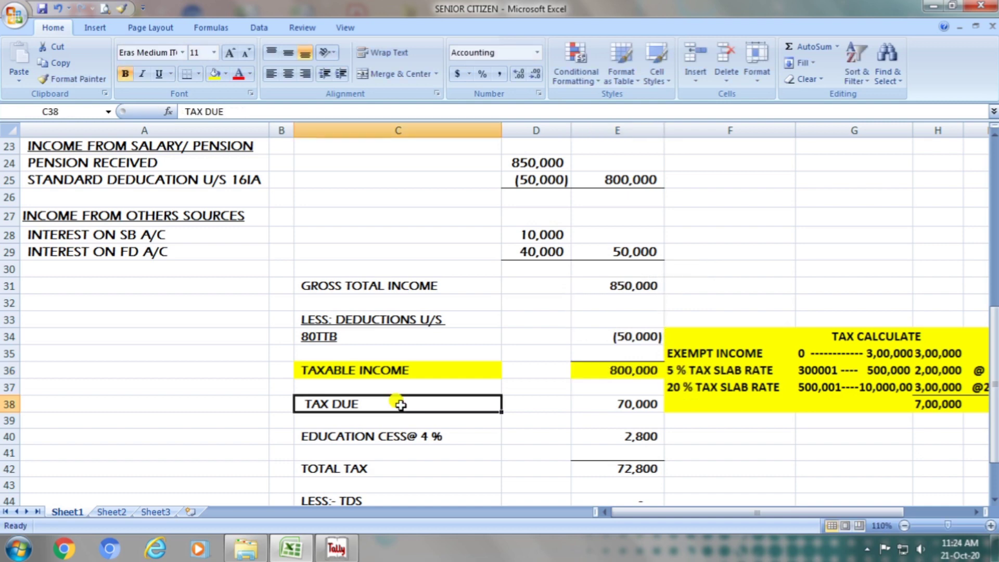
pyautogui.click(615, 398)
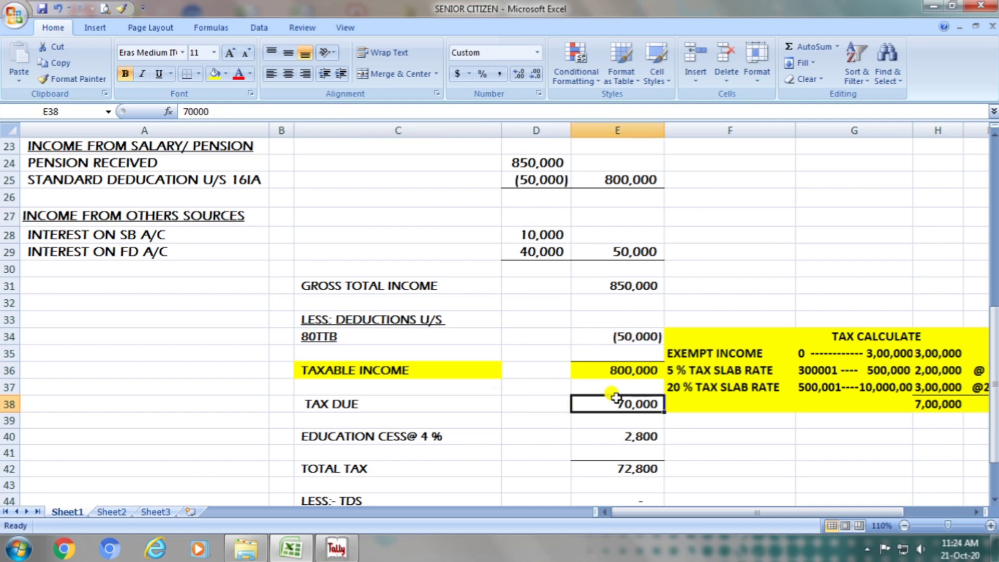
pyautogui.click(618, 369)
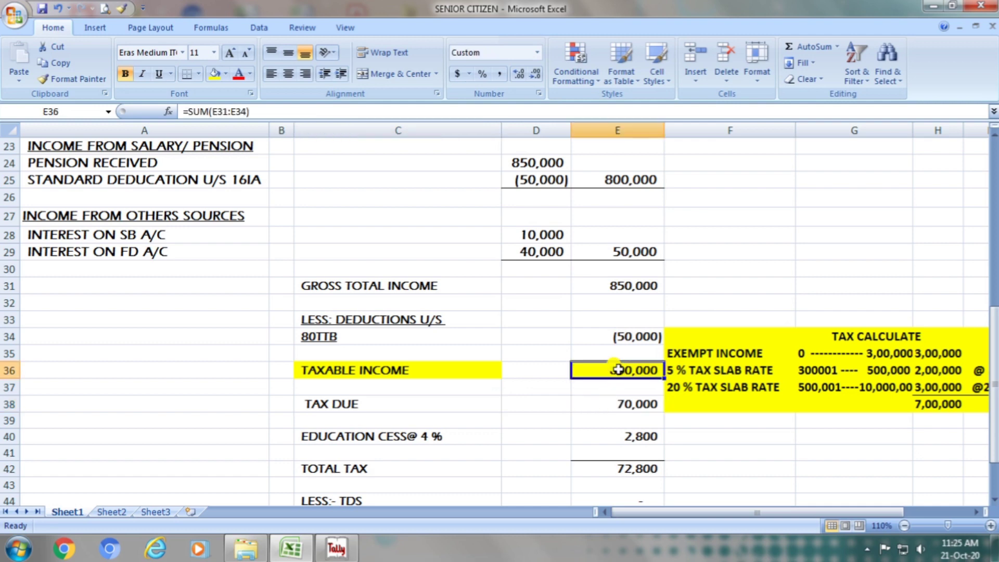
pyautogui.click(225, 74)
pyautogui.click(225, 74)
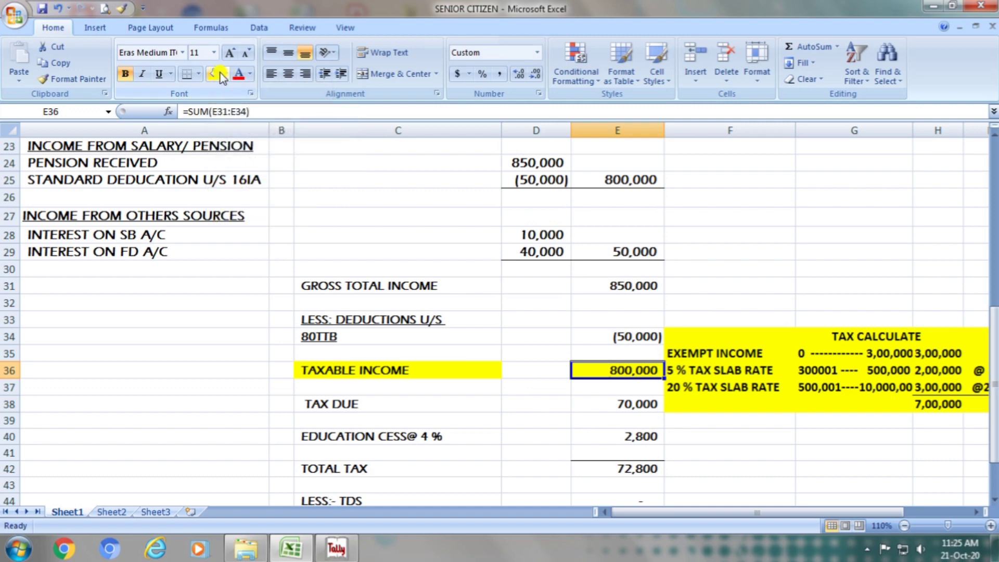
pyautogui.click(227, 75)
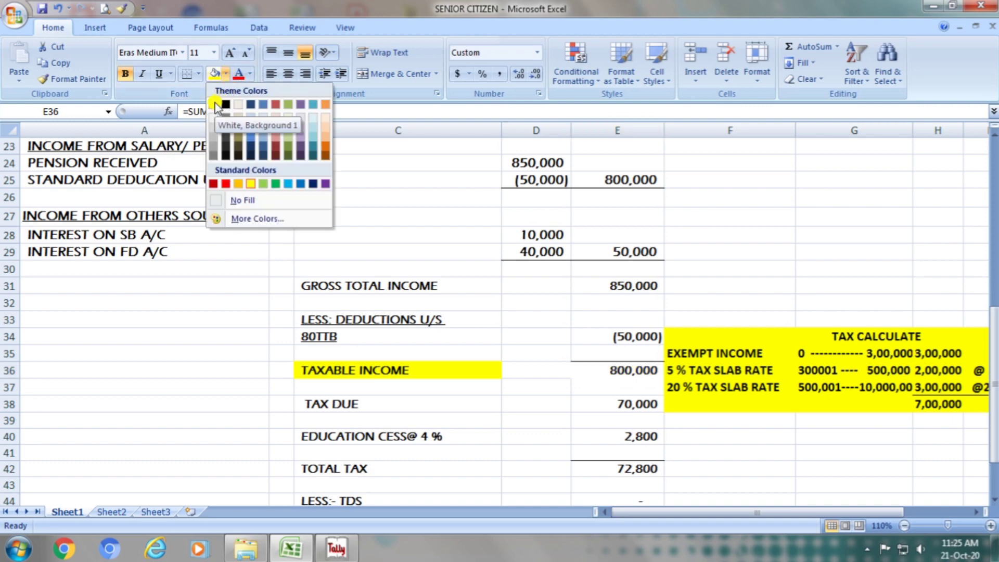
pyautogui.click(216, 105)
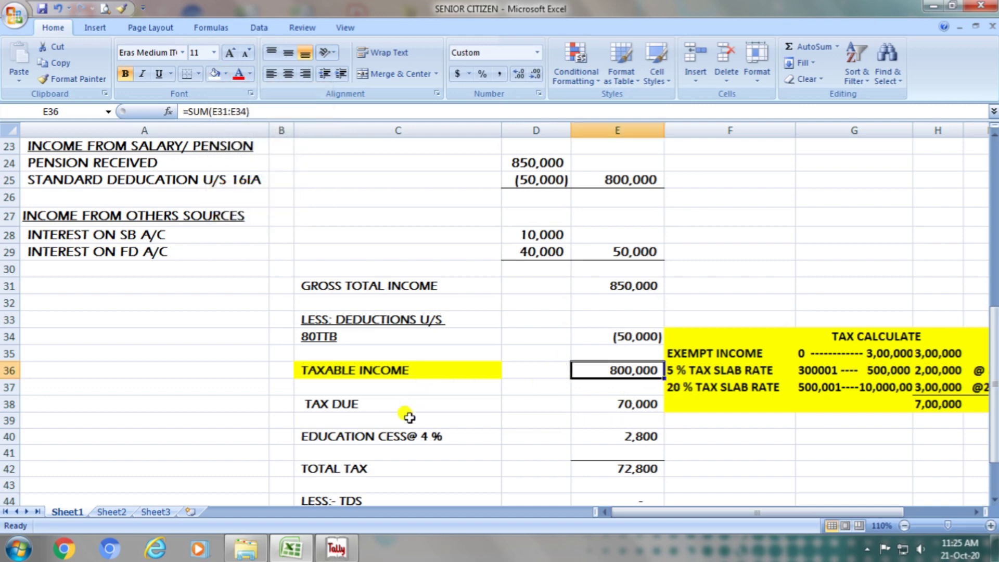
# - Examine the tax due row, then the exempt income slab in row 35 of the TAX CALCULATE table
pyautogui.click(401, 404)
pyautogui.click(627, 403)
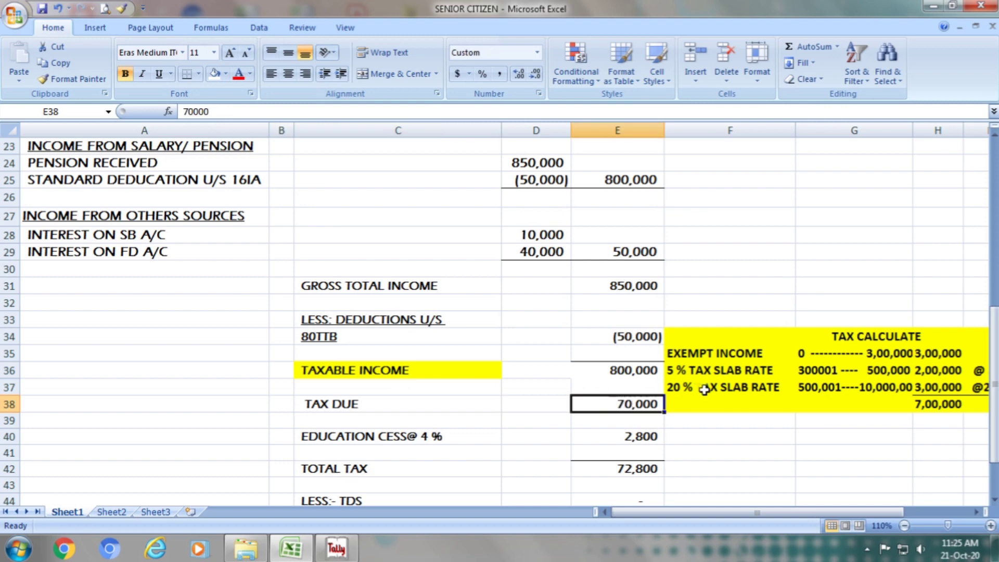
pyautogui.click(884, 333)
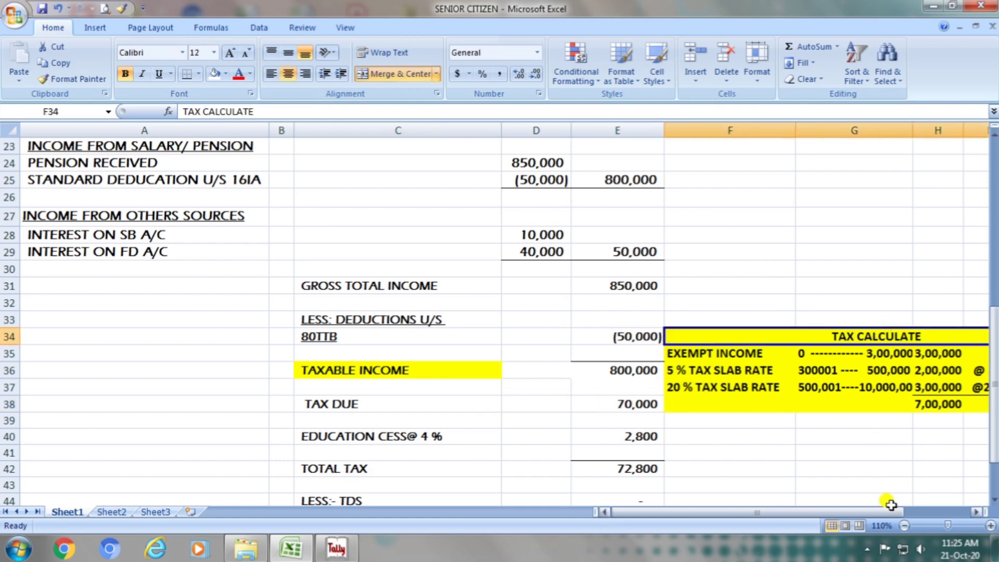
pyautogui.click(991, 525)
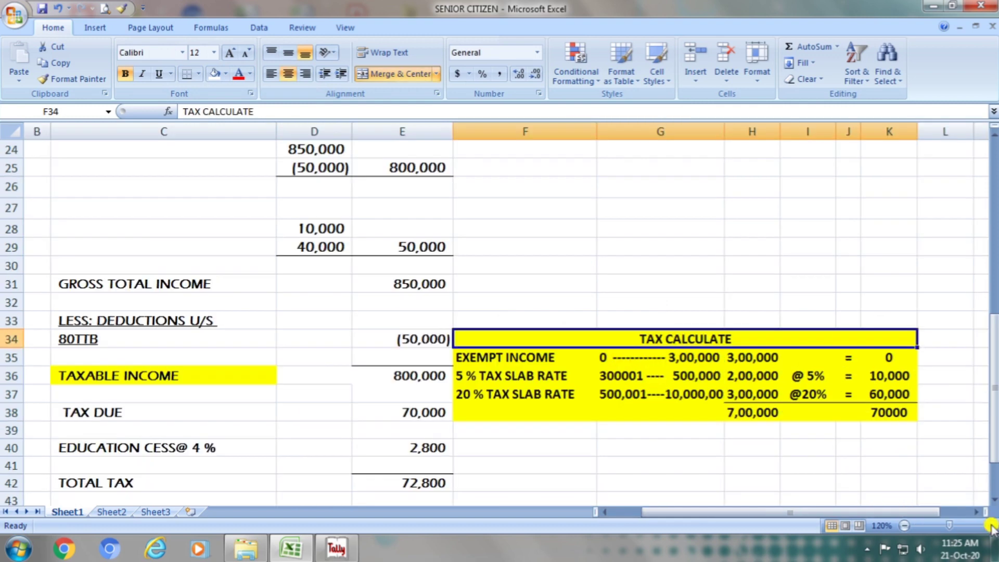
pyautogui.click(991, 525)
pyautogui.click(990, 525)
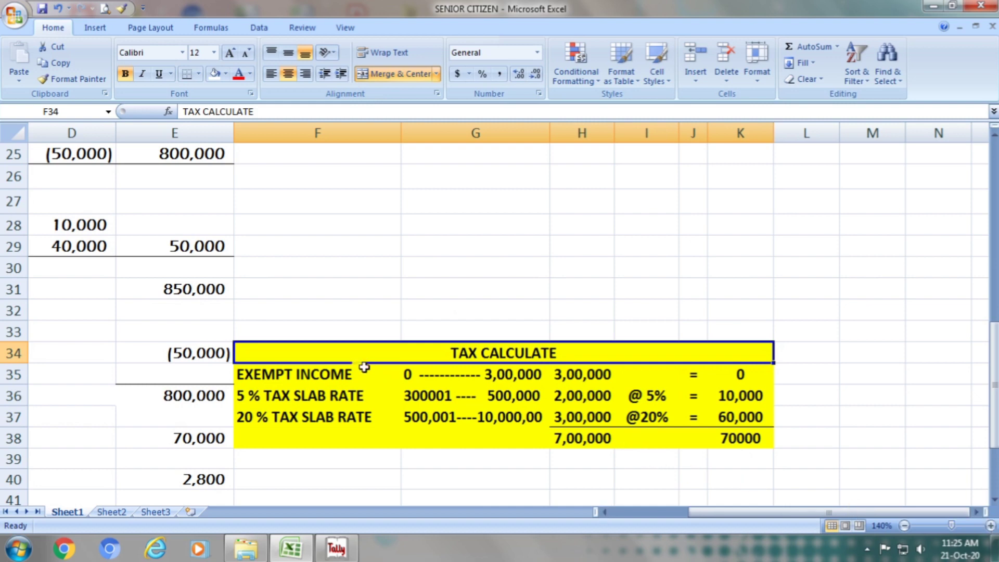
pyautogui.click(336, 377)
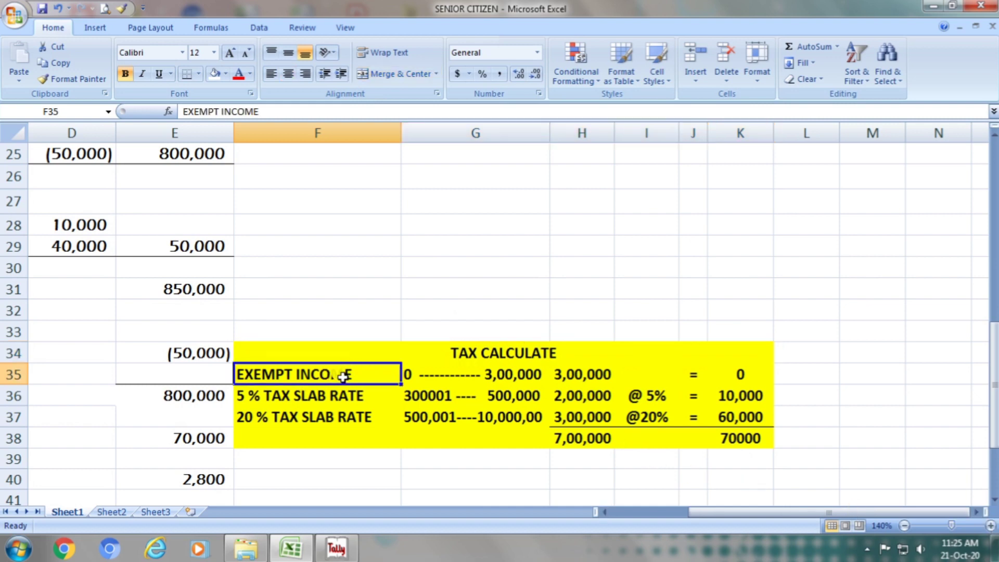
pyautogui.click(476, 382)
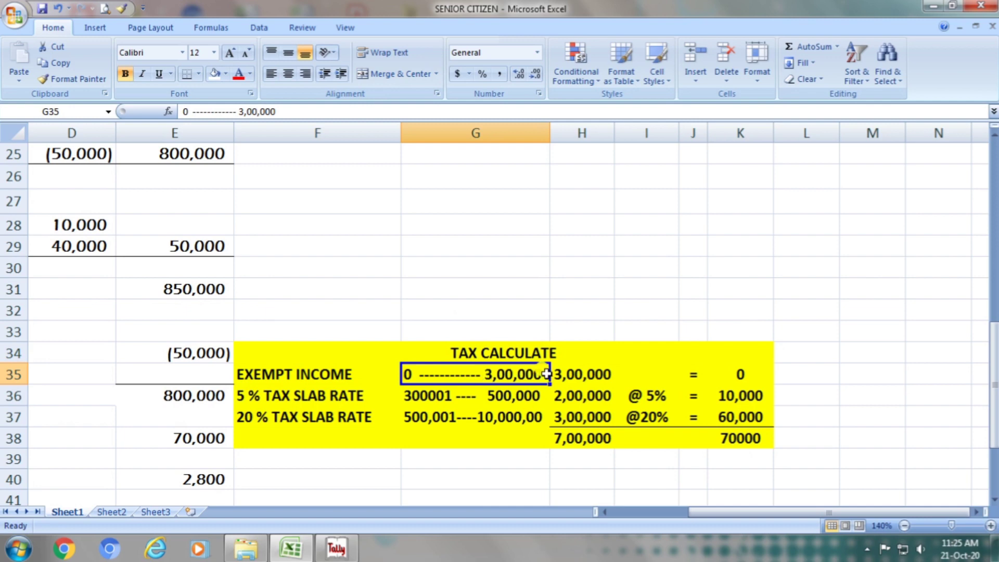
pyautogui.click(579, 376)
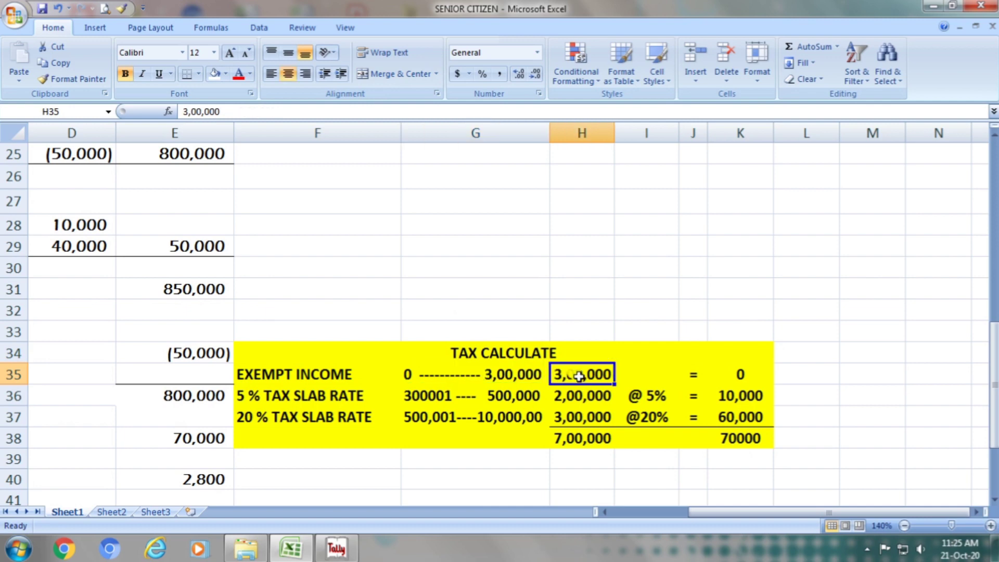
# - Review the ranges, amounts, rates and resulting tax in the 5 % and 20 % slab rows of the TAX CALCULATE table
pyautogui.click(355, 395)
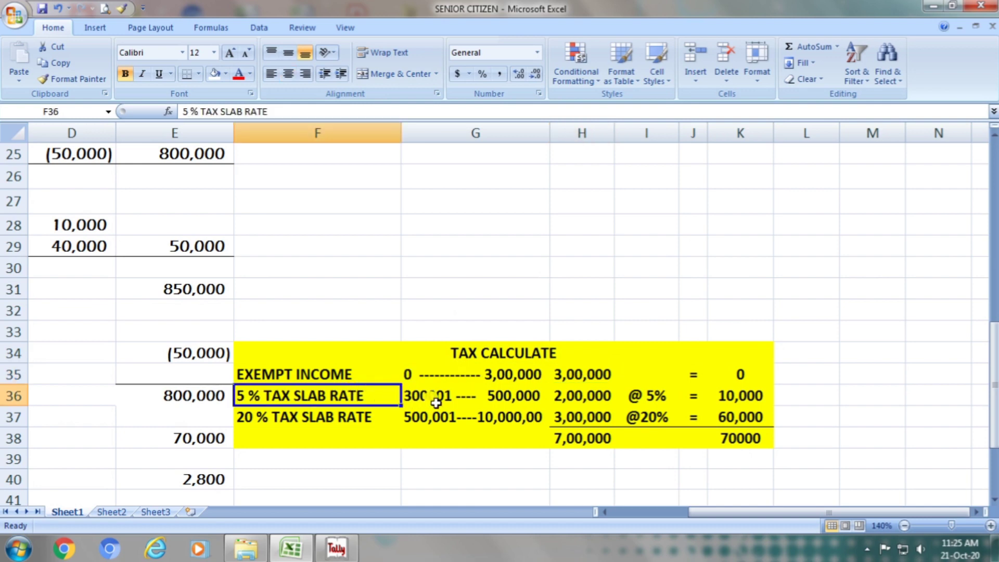
pyautogui.click(467, 400)
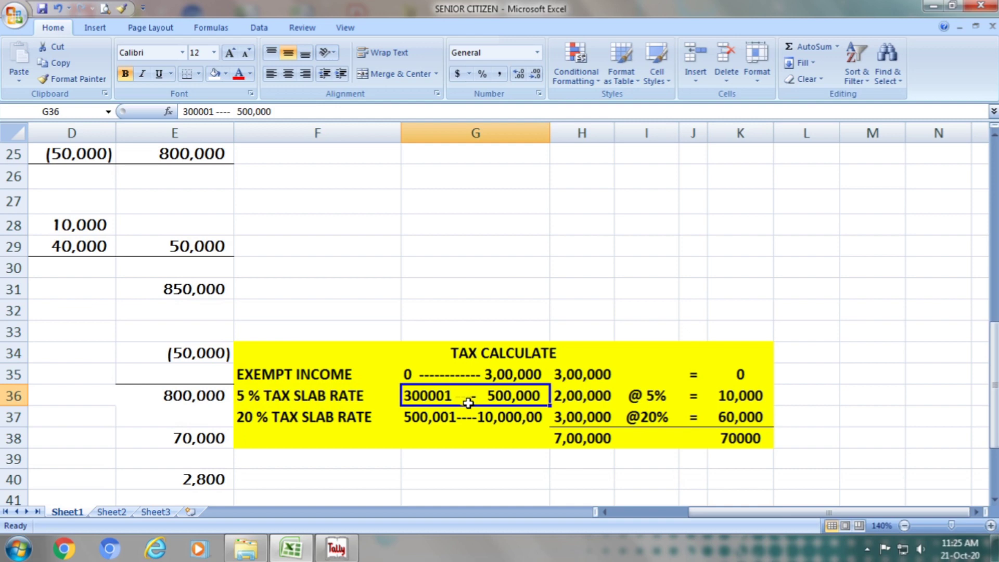
pyautogui.click(583, 399)
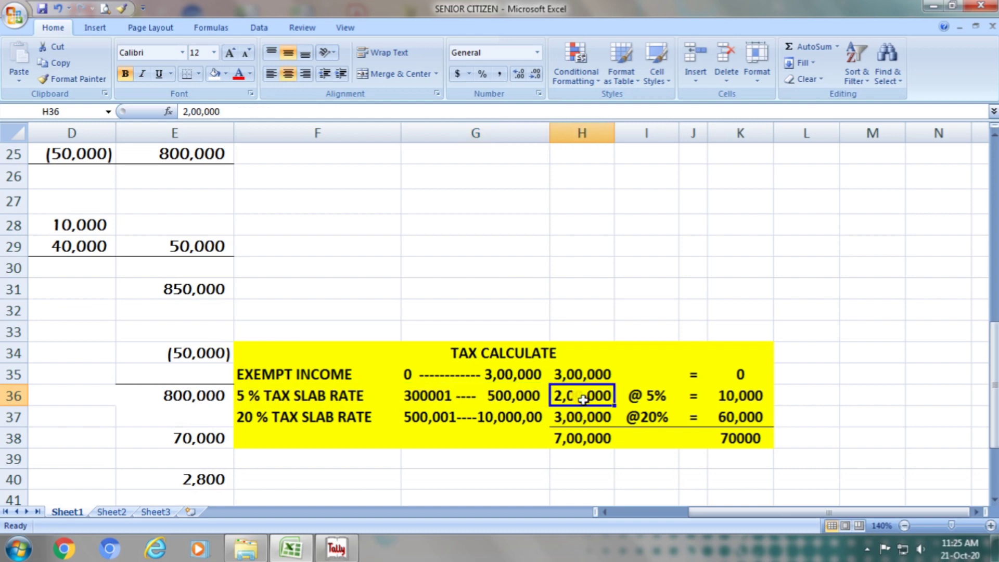
pyautogui.click(659, 394)
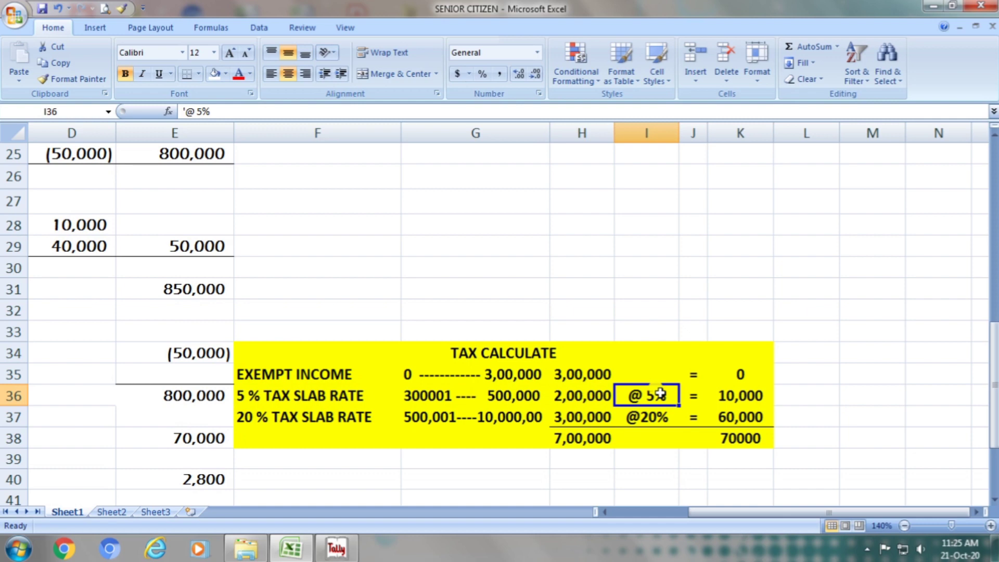
pyautogui.click(737, 390)
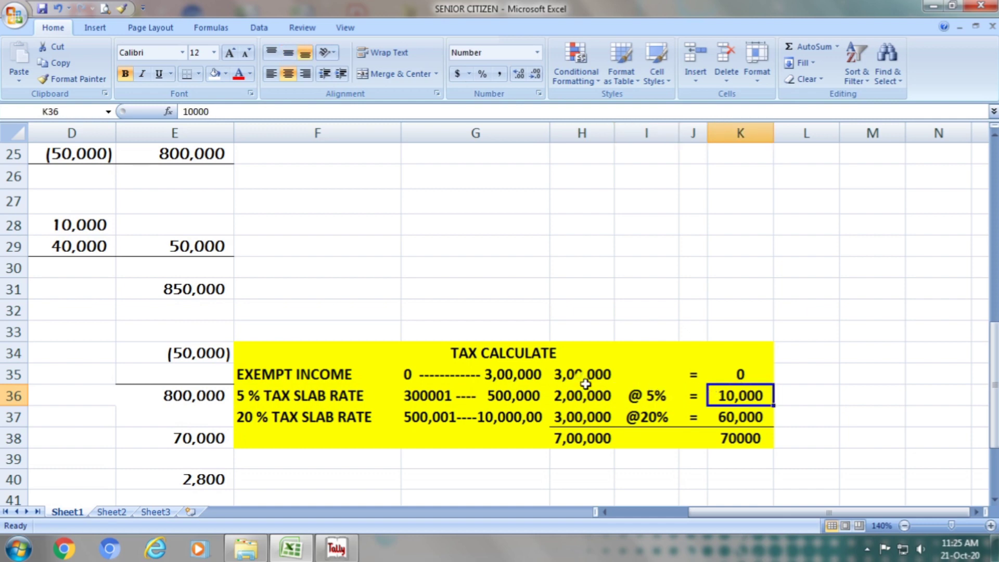
pyautogui.click(333, 418)
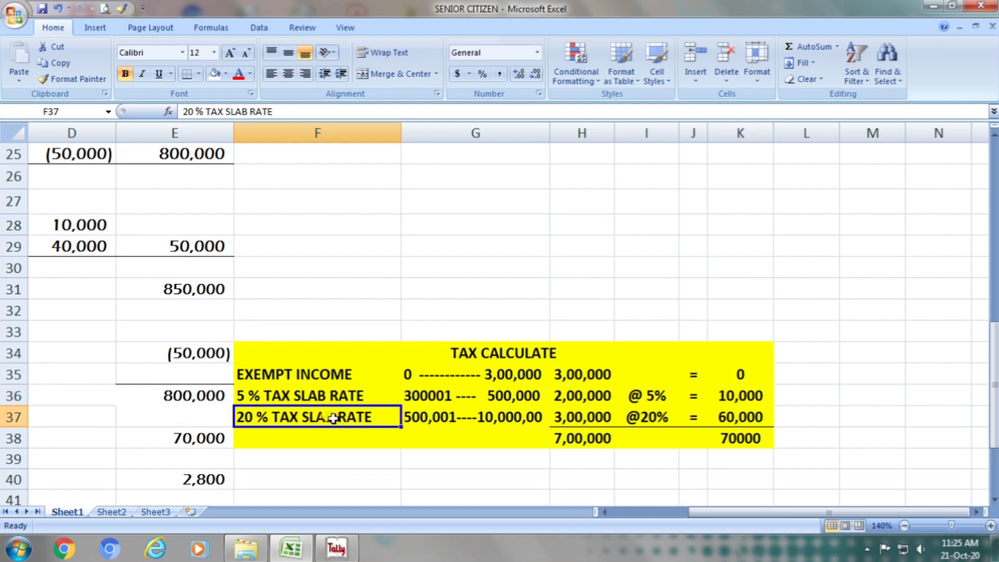
pyautogui.click(468, 427)
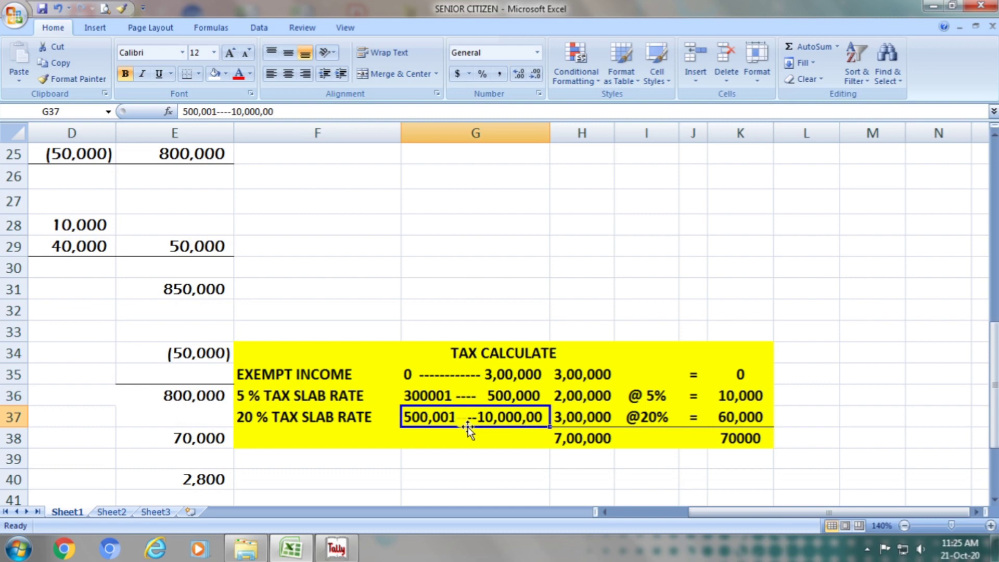
pyautogui.click(581, 420)
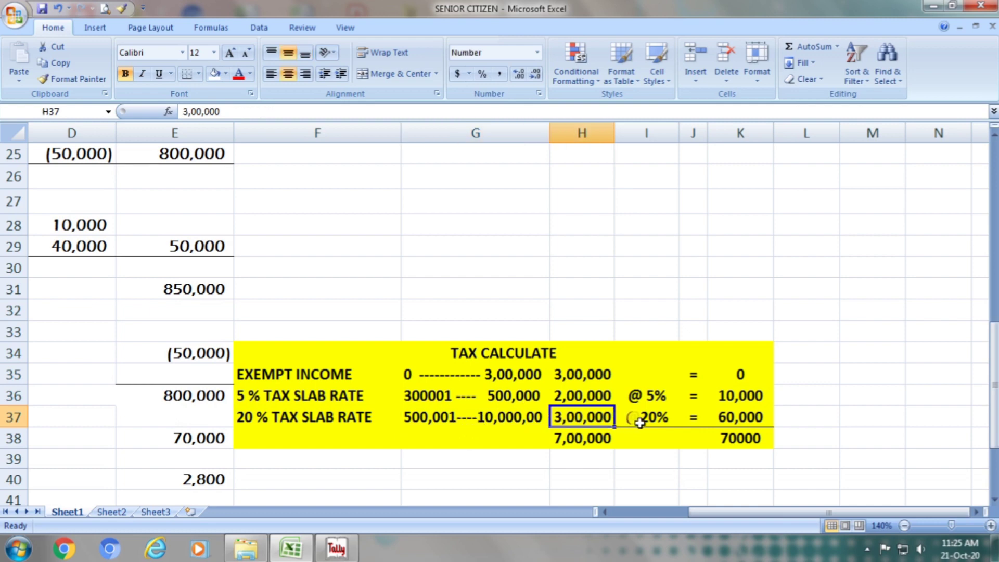
pyautogui.click(657, 424)
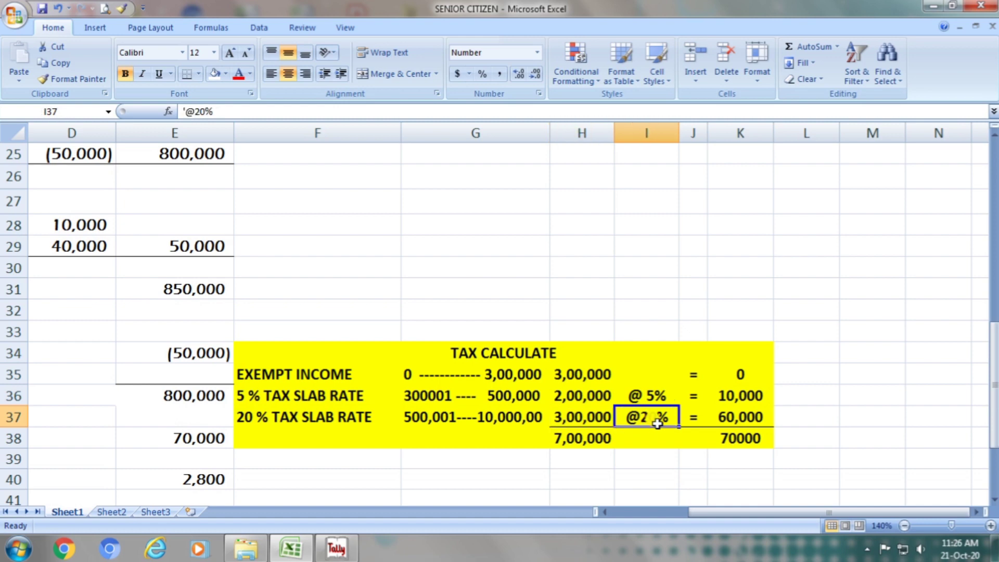
pyautogui.click(717, 417)
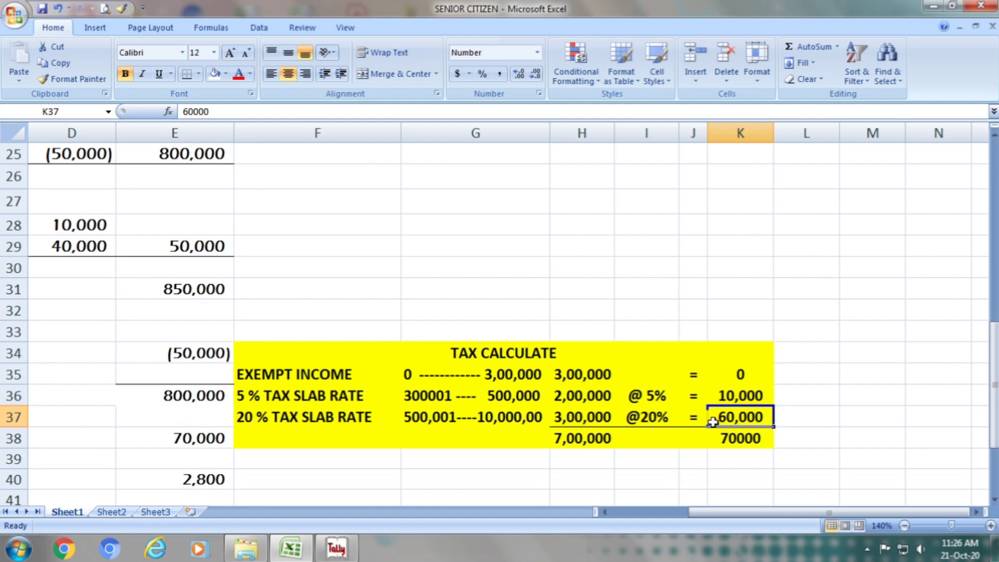
# - Correct the slab income total in cell H38 of the TAX CALCULATE table to 8,00,000
pyautogui.click(598, 437)
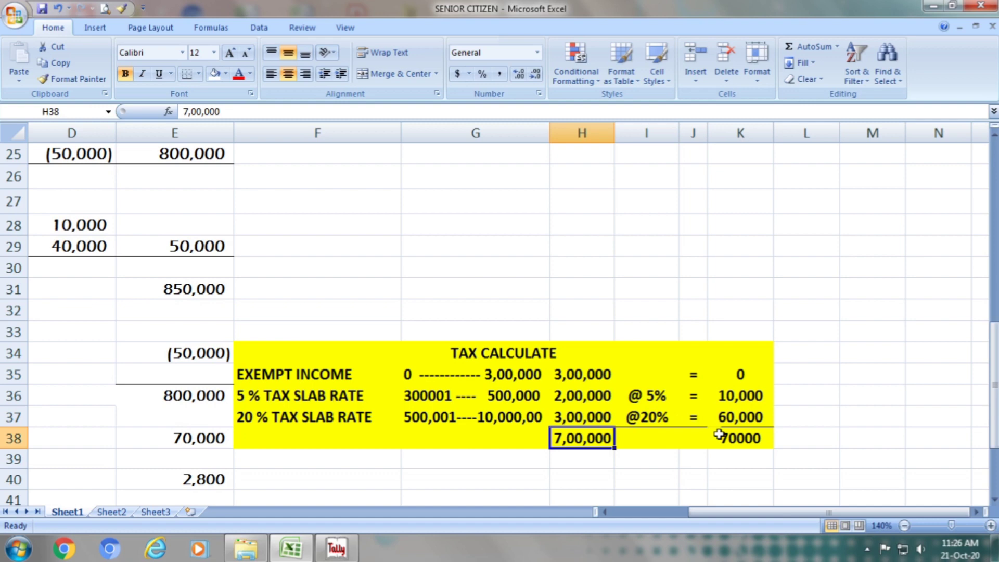
pyautogui.press('F2')
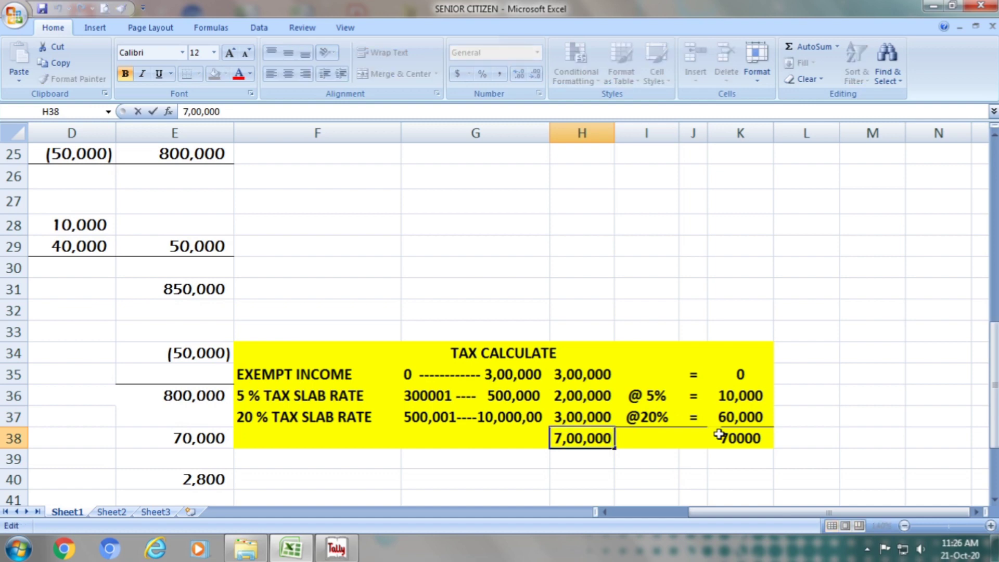
pyautogui.press('Left')
pyautogui.press('Left')
pyautogui.press('Left')
pyautogui.press('Left')
pyautogui.press('Left')
pyautogui.press('Left')
pyautogui.press('Left')
pyautogui.press('BackSpace')
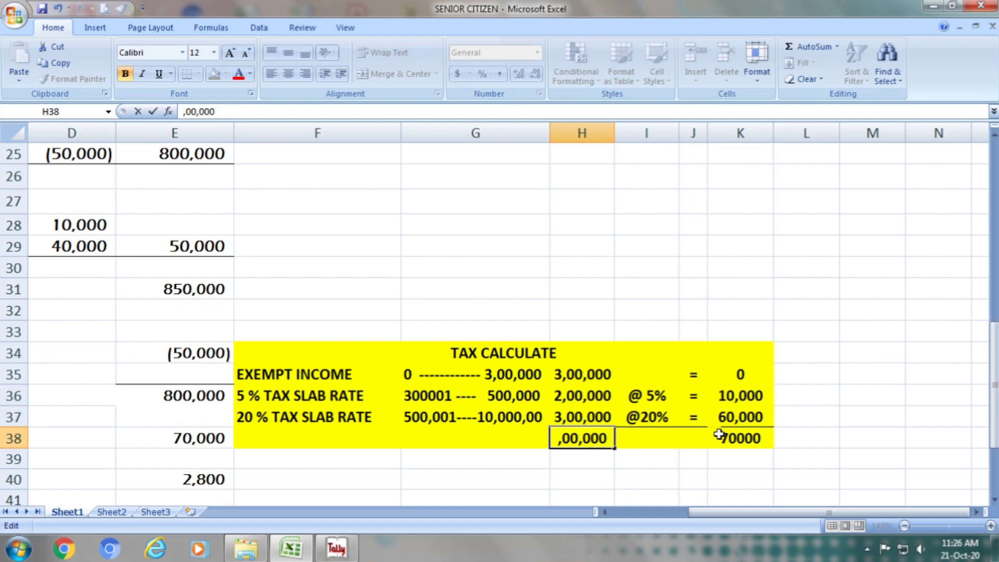
pyautogui.write('8')
pyautogui.press('Return')
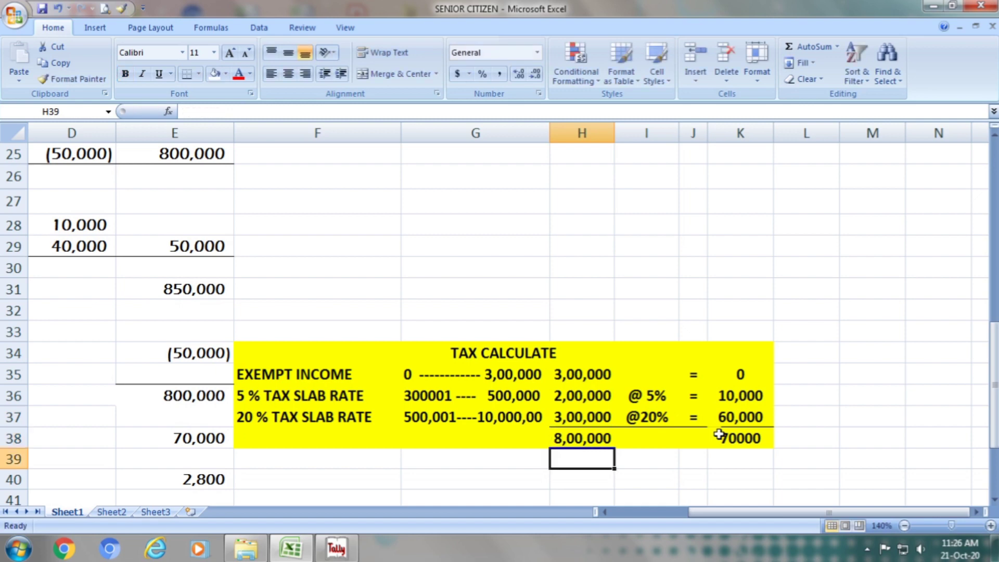
# - Check the slab tax total in K38 against the amounts in K36:K37 and the tax due figure in E38
pyautogui.click(726, 437)
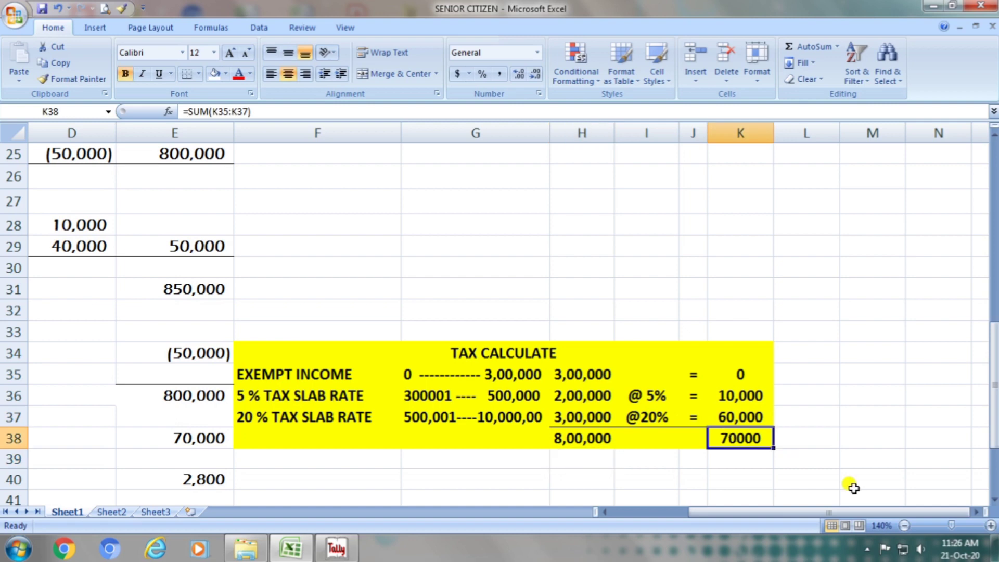
pyautogui.moveTo(757, 394); pyautogui.dragTo(756, 415)
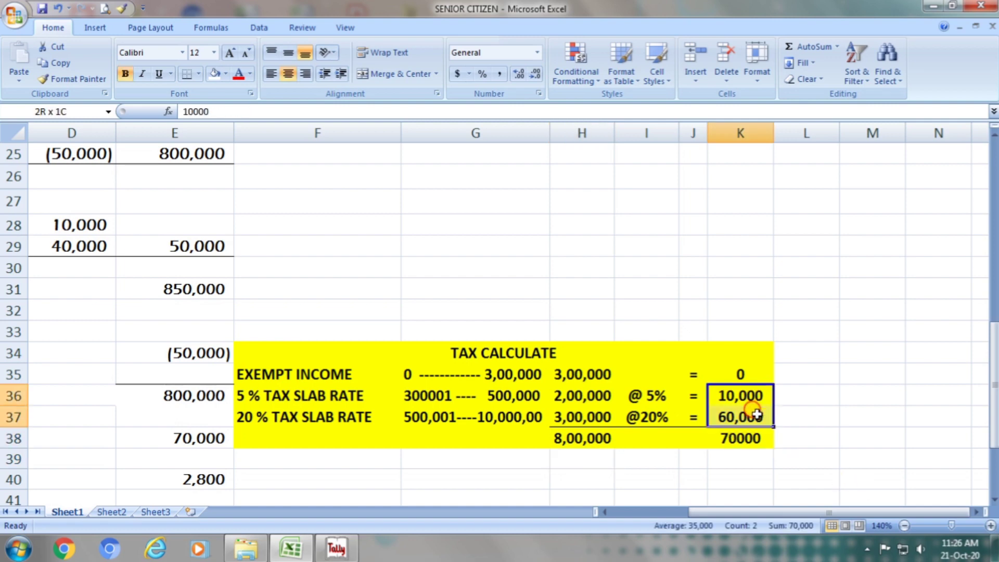
pyautogui.click(749, 437)
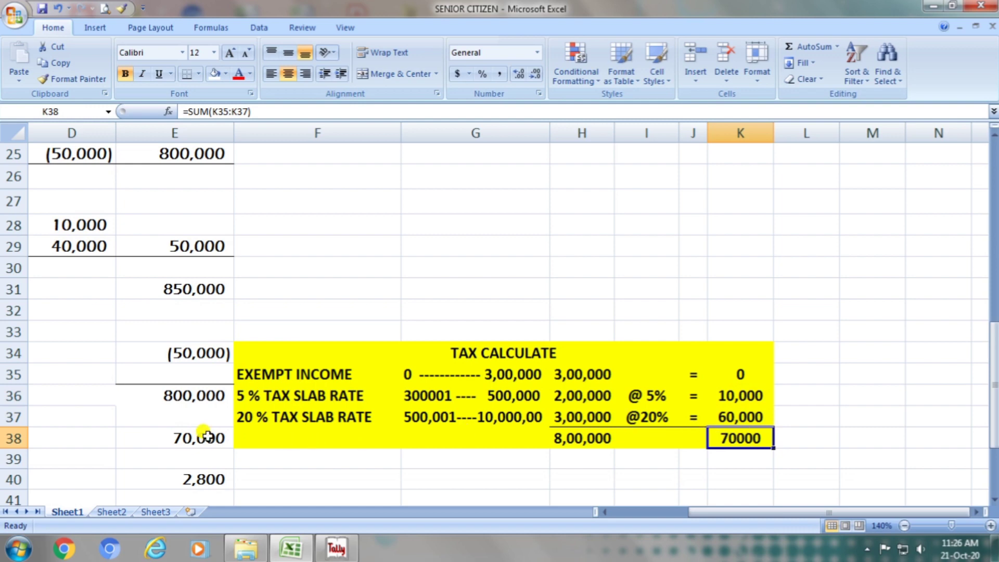
pyautogui.click(184, 440)
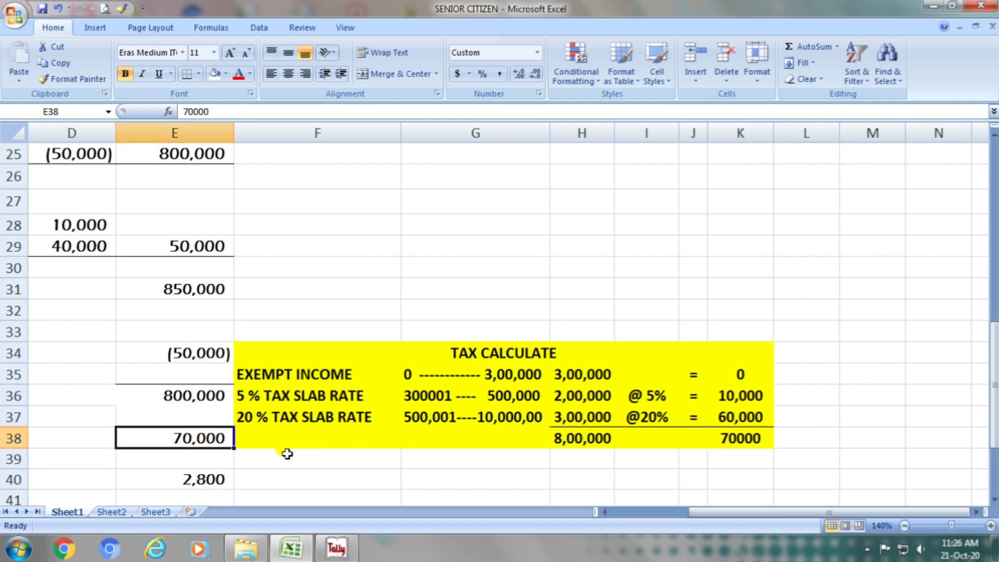
pyautogui.press('Left')
pyautogui.press('Home')
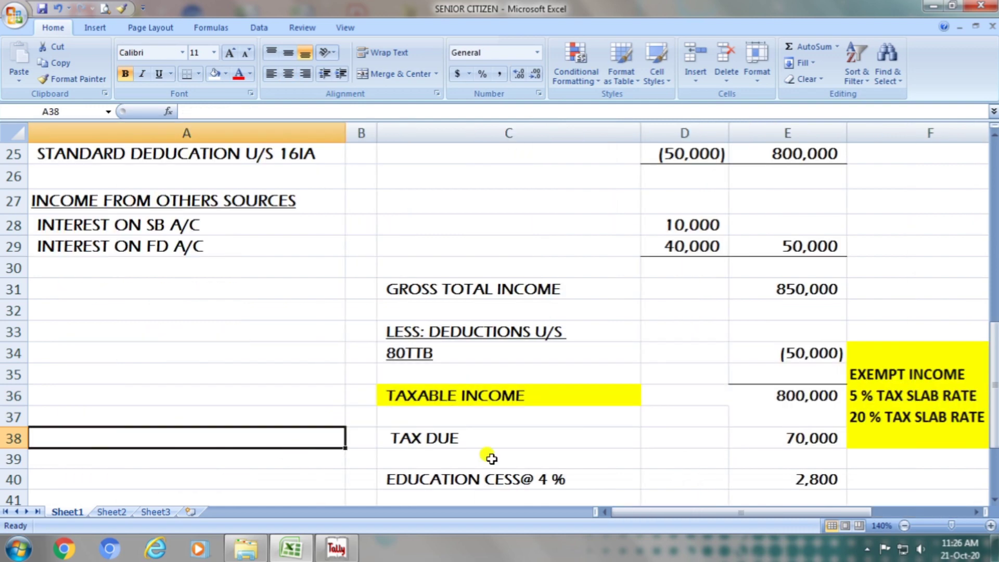
pyautogui.click(493, 444)
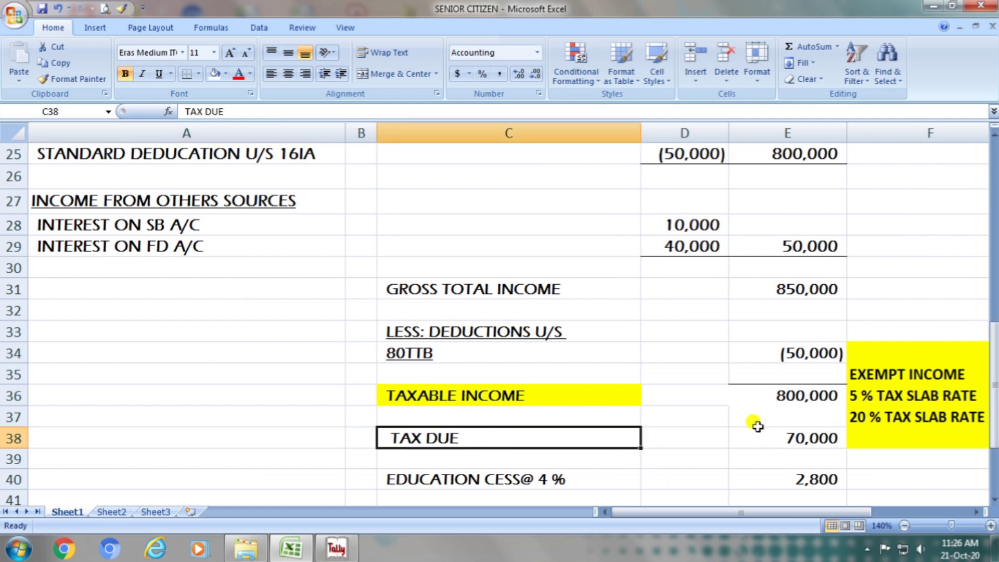
pyautogui.click(806, 440)
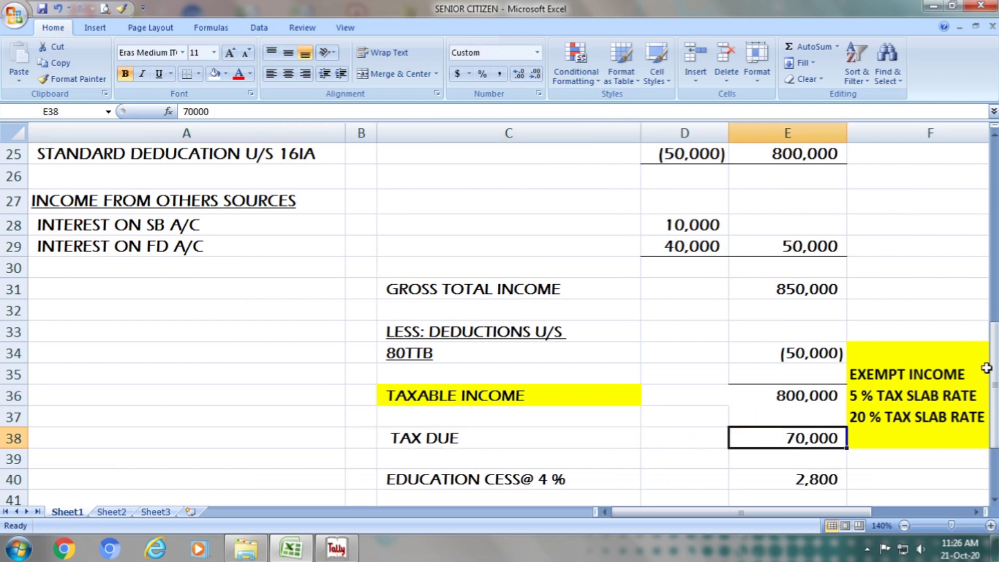
# - Re-enter the education cess in cell E40 as 4 % of the tax due with the formula =E38*4/100
pyautogui.moveTo(993, 364); pyautogui.dragTo(994, 373)
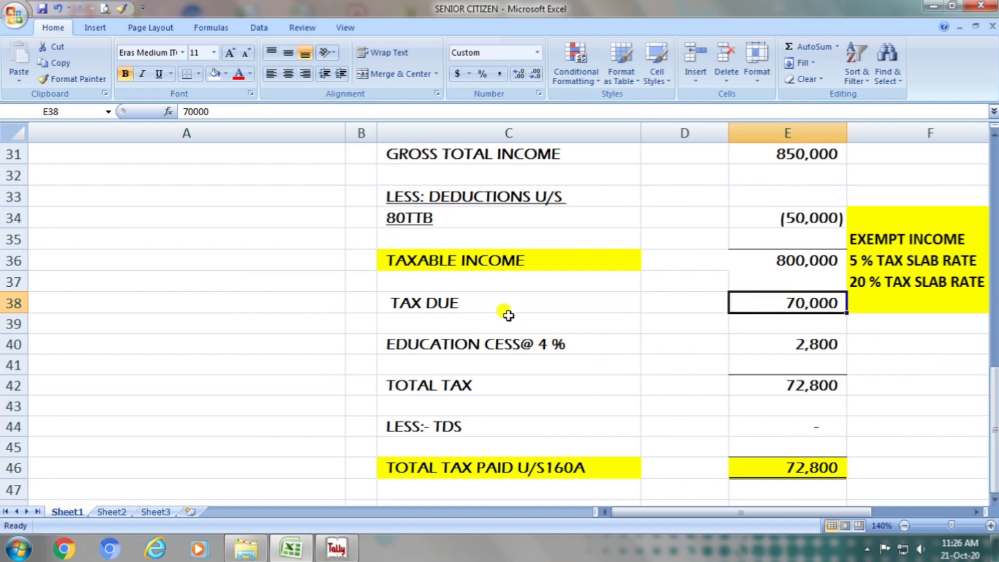
pyautogui.click(513, 345)
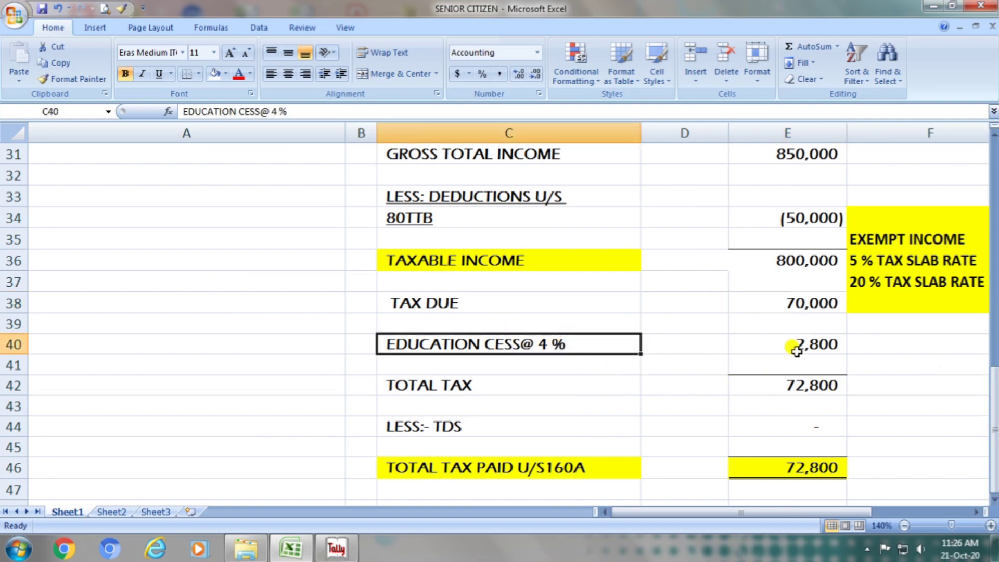
pyautogui.click(818, 344)
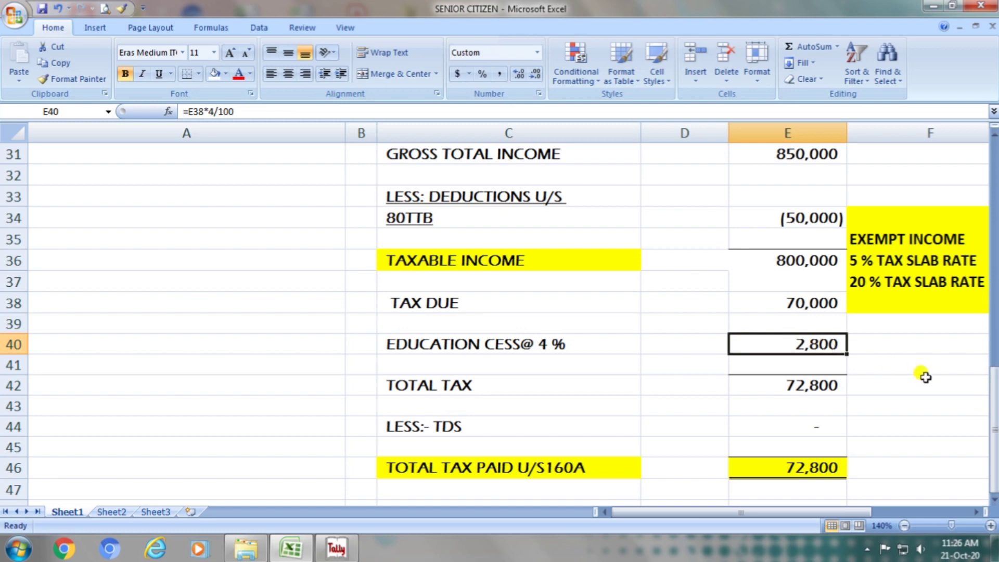
pyautogui.write('=')
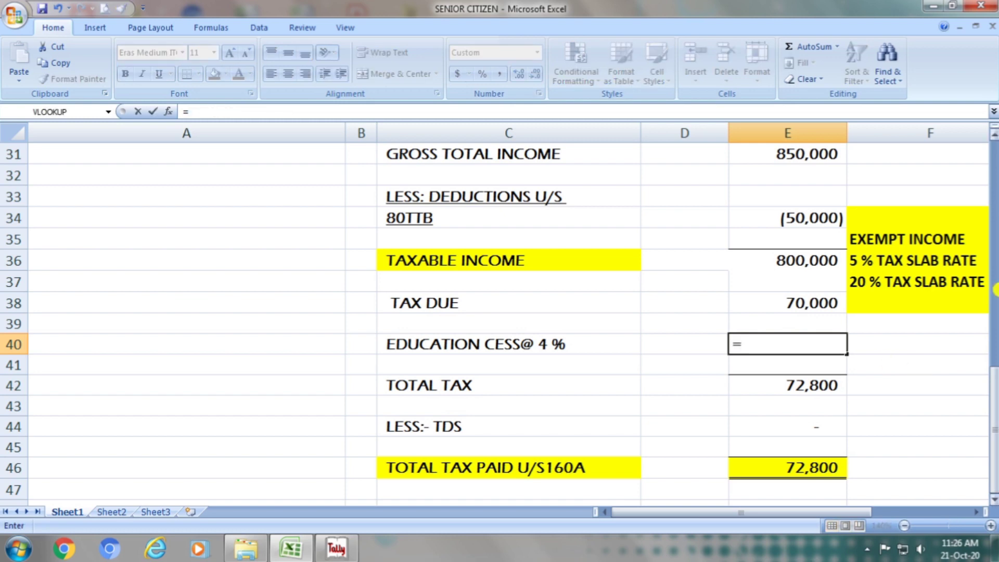
pyautogui.click(817, 298)
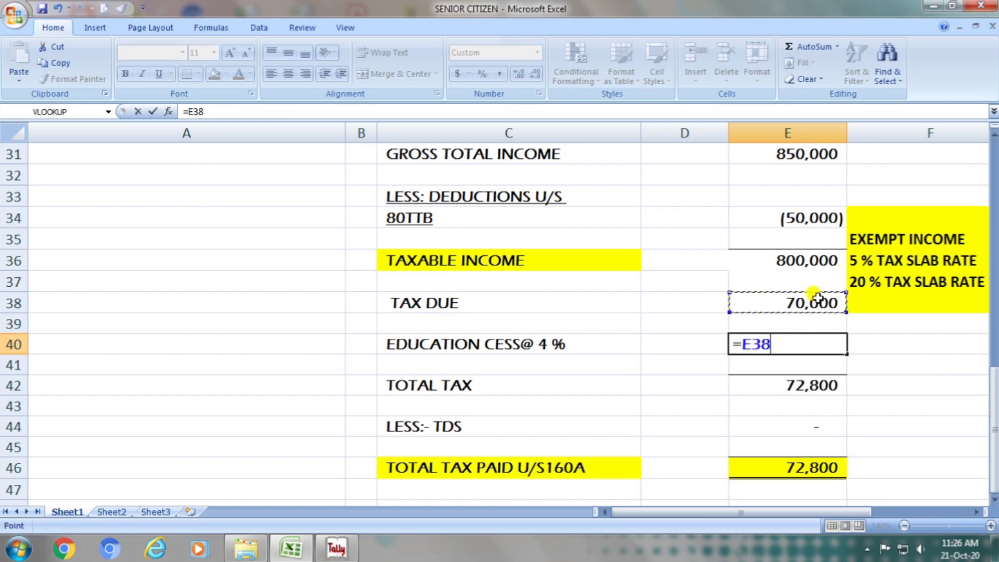
pyautogui.write('*4')
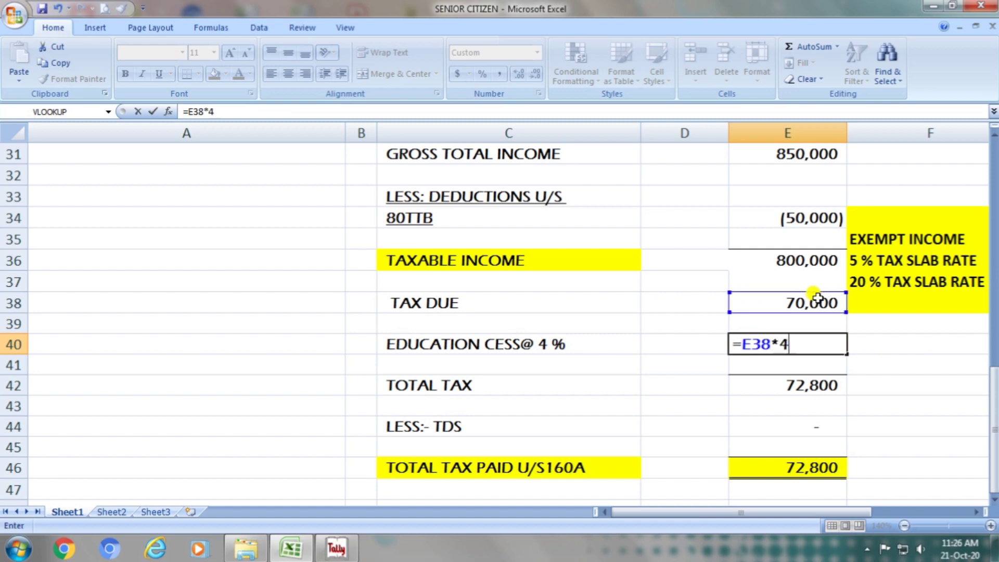
pyautogui.write('/100')
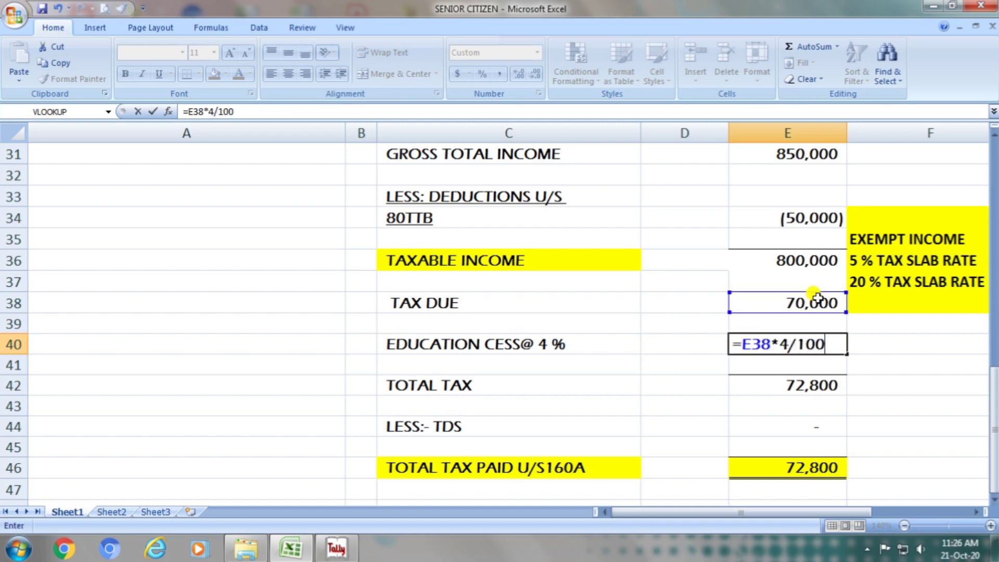
pyautogui.press('Return')
pyautogui.press('Up')
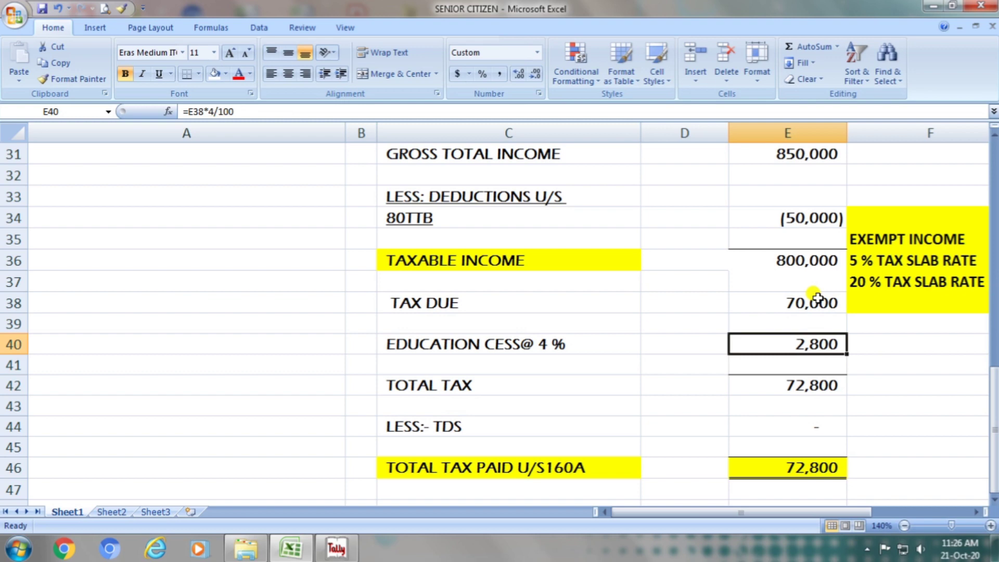
# - Re-enter the total tax in cell E42 as the sum of E38:E40
pyautogui.click(463, 385)
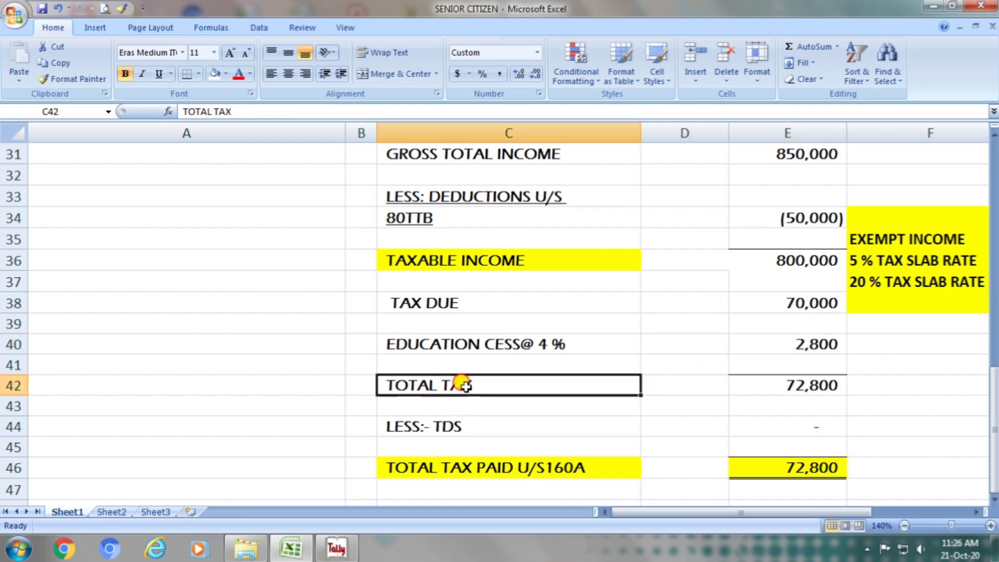
pyautogui.click(787, 385)
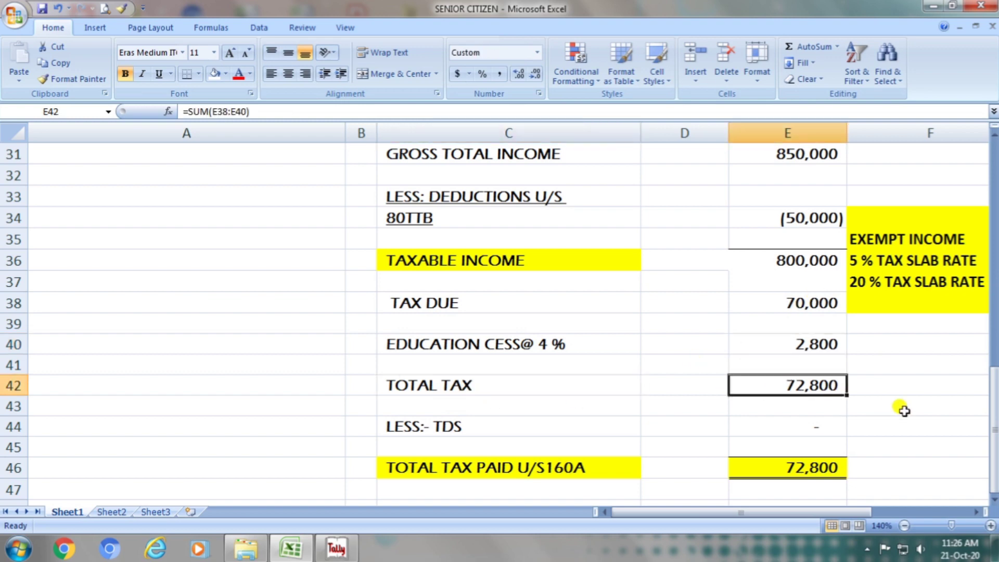
pyautogui.write('=sum')
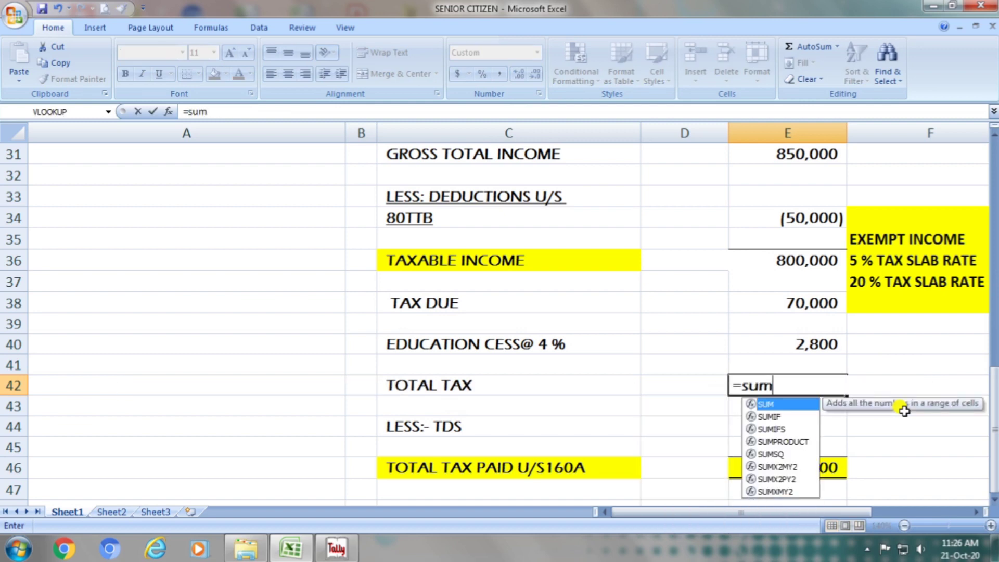
pyautogui.write('(')
pyautogui.press('Up')
pyautogui.press('Up')
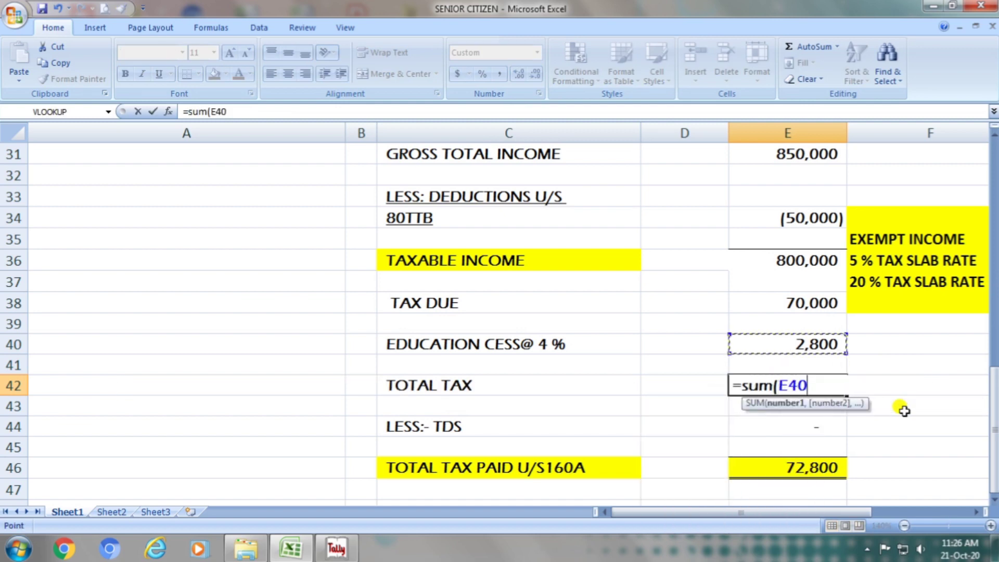
pyautogui.hotkey('shift', 'Up')
pyautogui.hotkey('shift', 'Up')
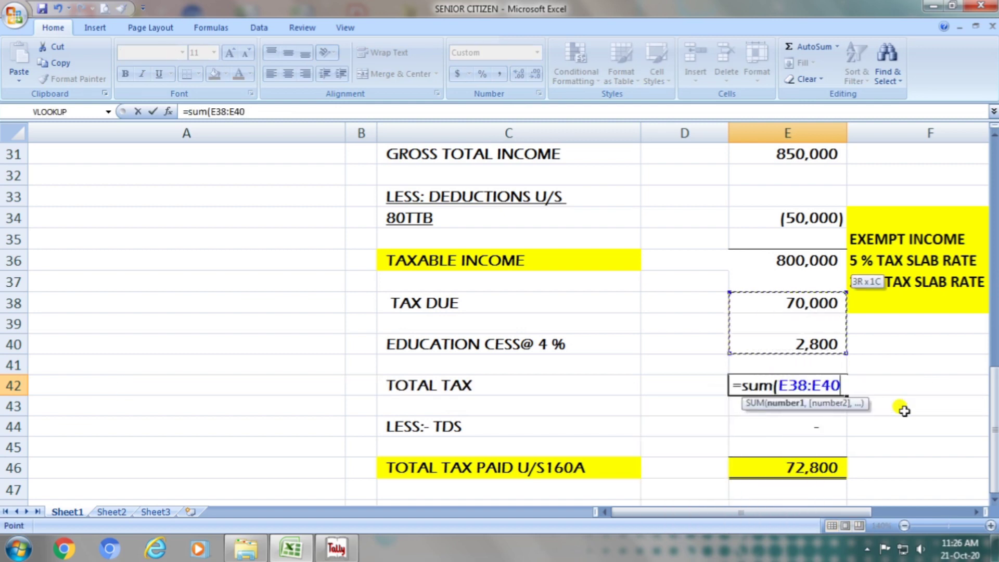
pyautogui.press('Return')
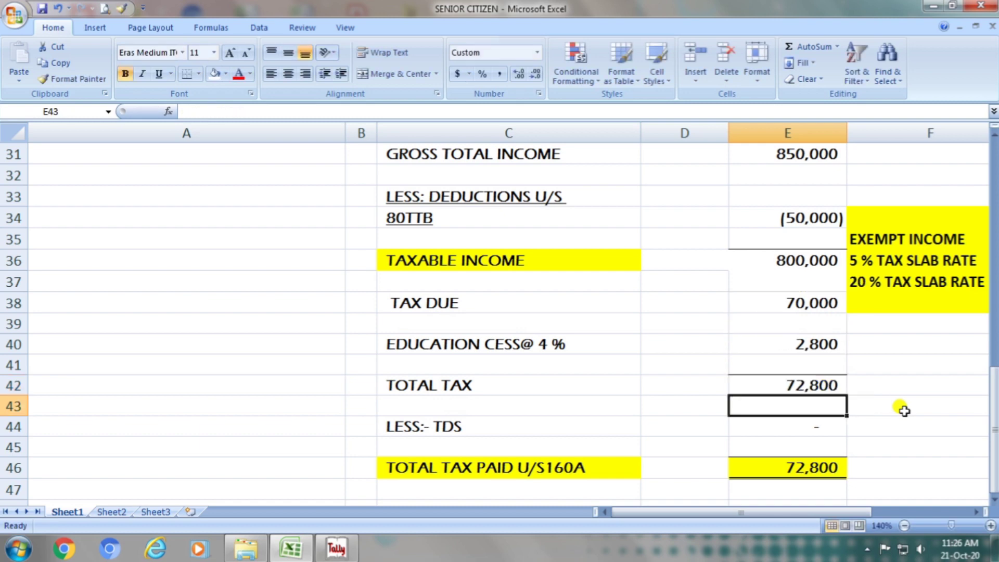
# - Enter a TDS deduction of -20000 in cell E44
pyautogui.click(528, 421)
pyautogui.click(813, 427)
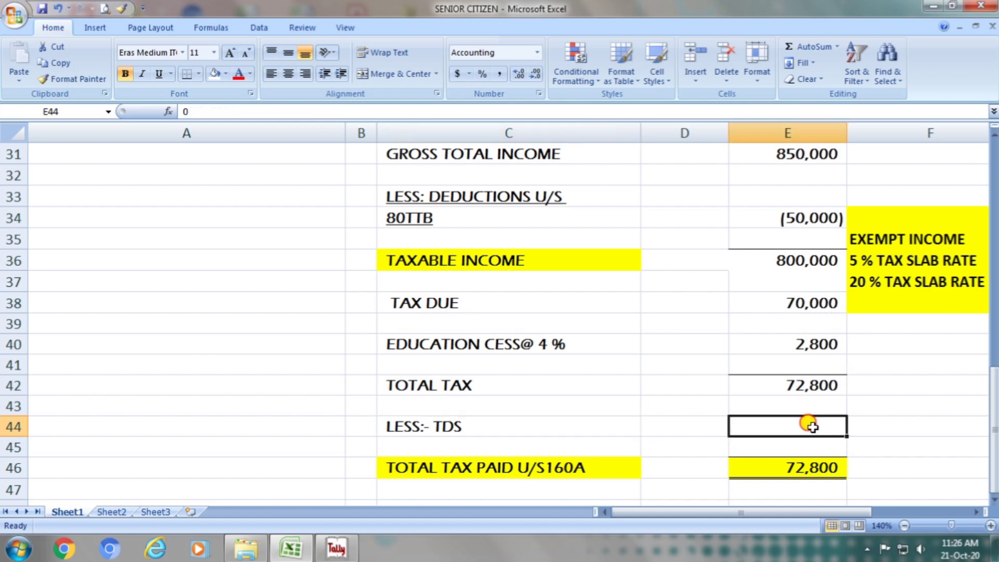
pyautogui.write('-')
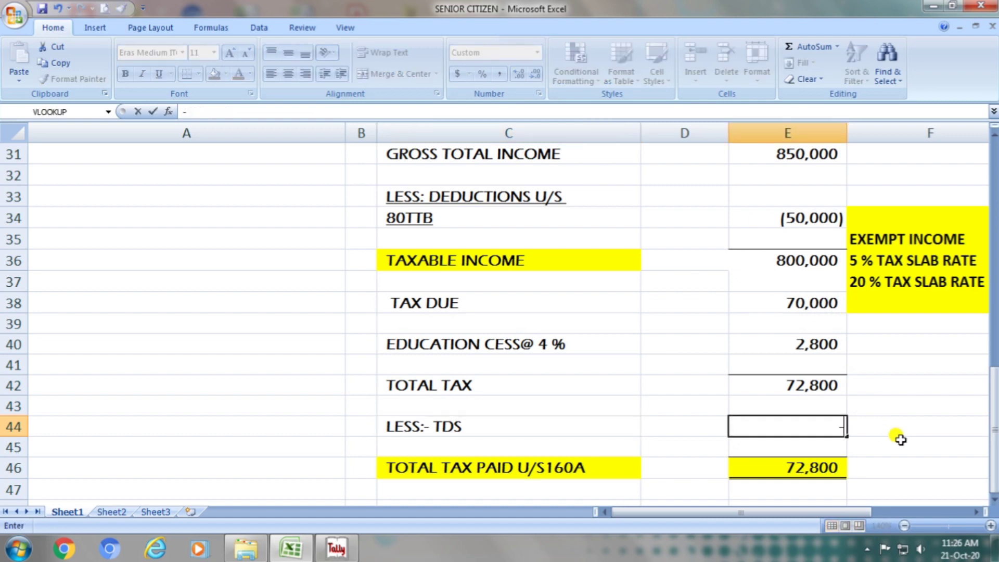
pyautogui.write('20000')
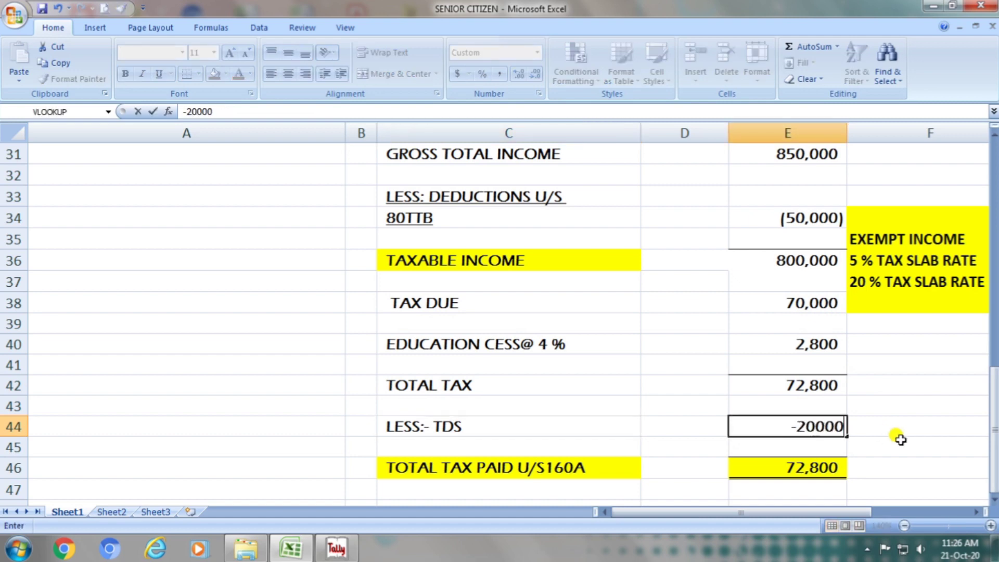
pyautogui.press('Return')
pyautogui.press('Up')
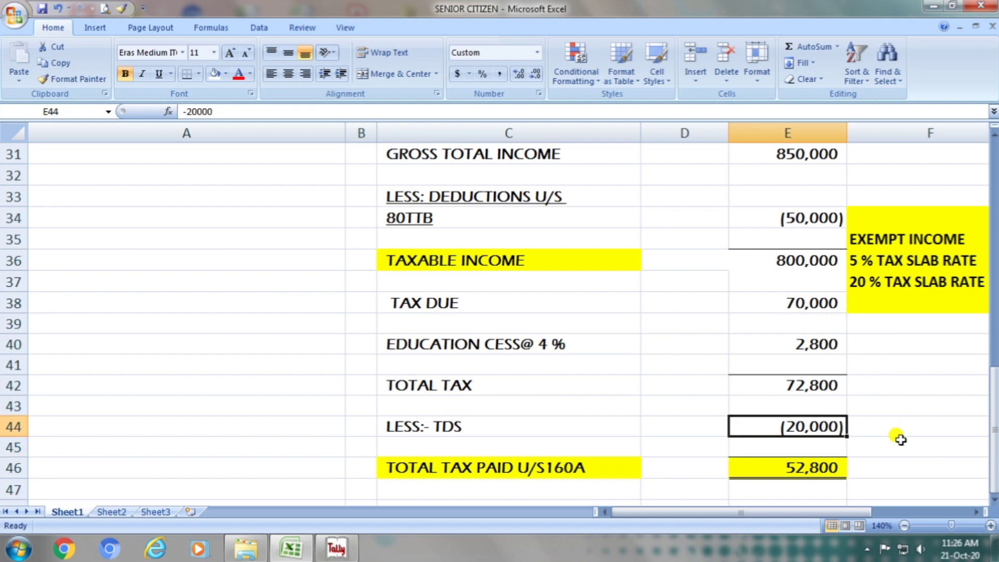
# - Re-enter the total tax paid in cell E46 as the sum of E42:E44
pyautogui.click(458, 465)
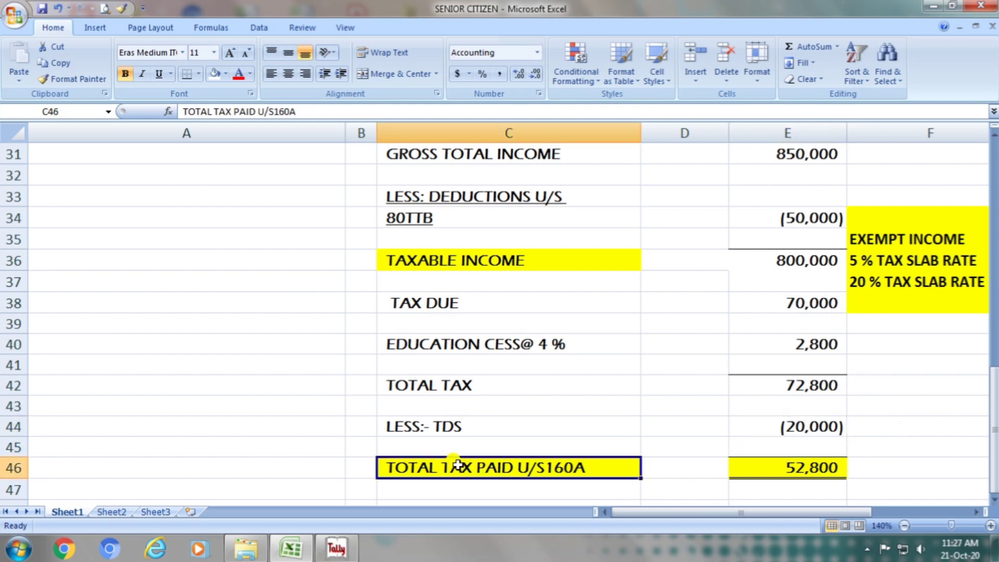
pyautogui.click(829, 472)
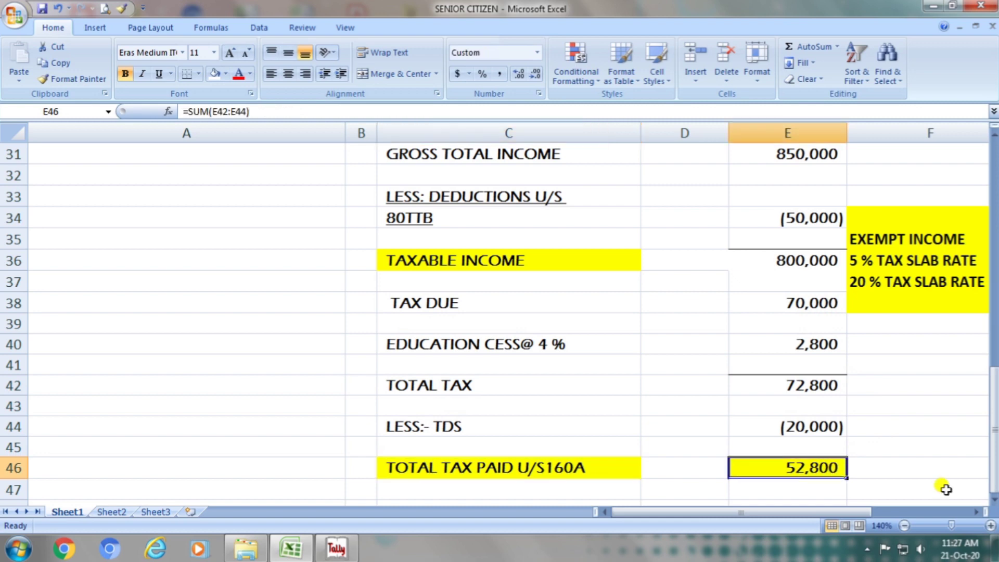
pyautogui.write('=sum(')
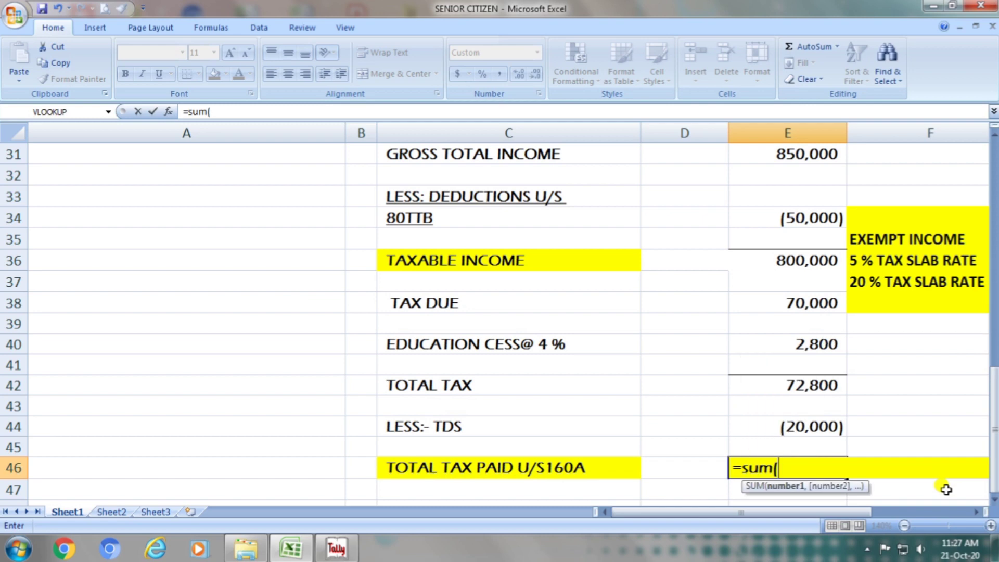
pyautogui.press('Up')
pyautogui.press('Up')
pyautogui.hotkey('shift', 'Up')
pyautogui.hotkey('shift', 'Up')
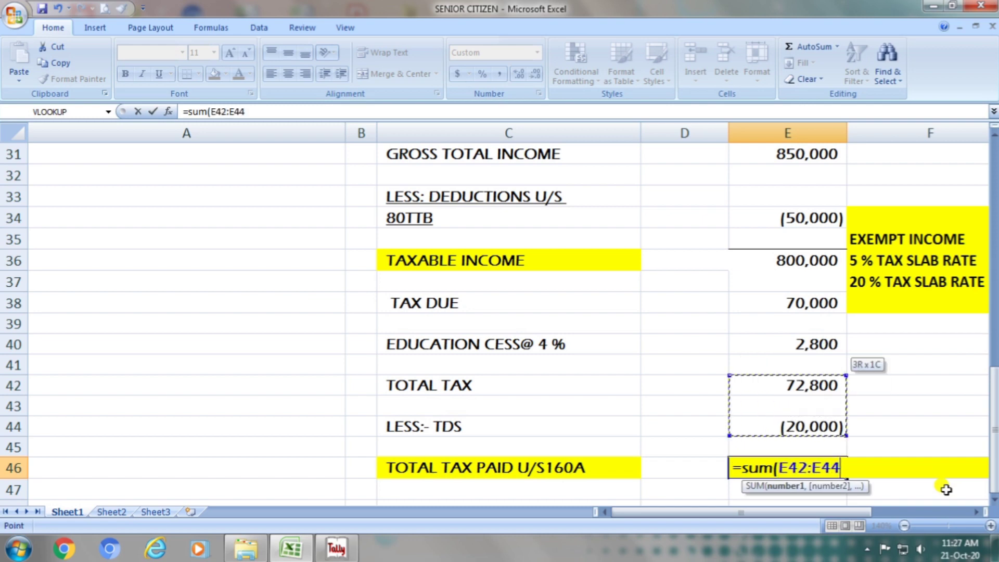
pyautogui.press('Return')
pyautogui.press('Up')
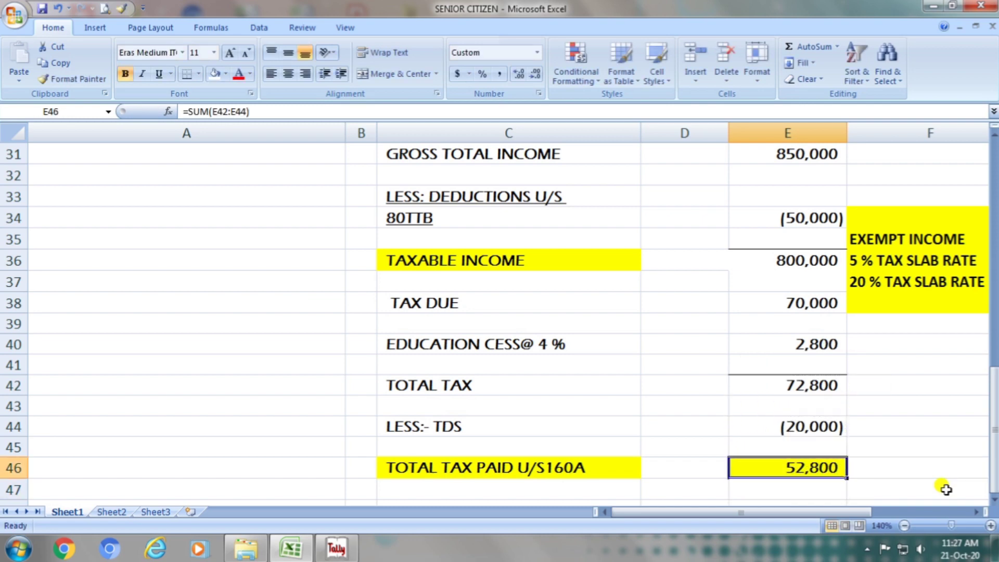
# - Change the TDS deduction in cell E44 to -80000
pyautogui.click(827, 428)
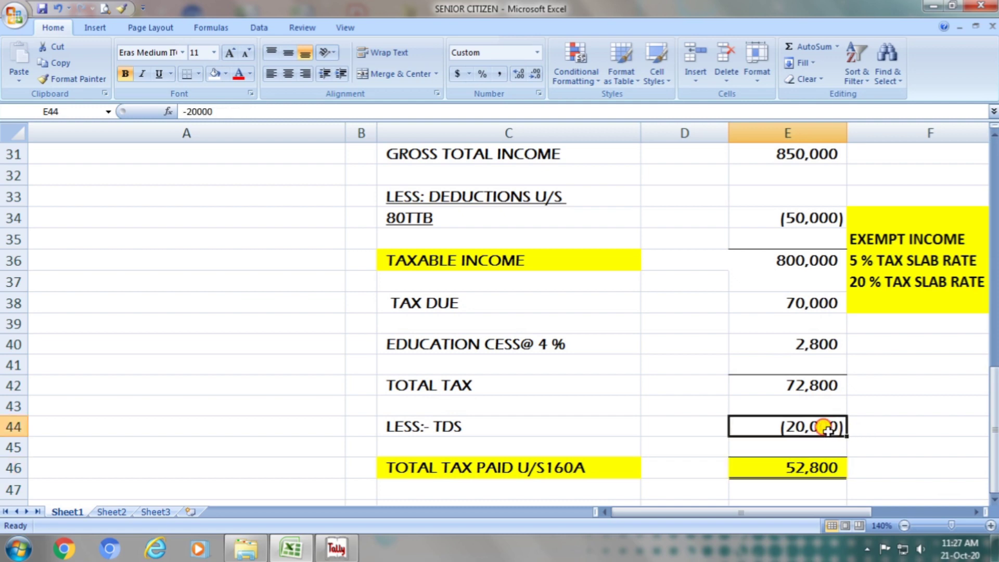
pyautogui.press('F2')
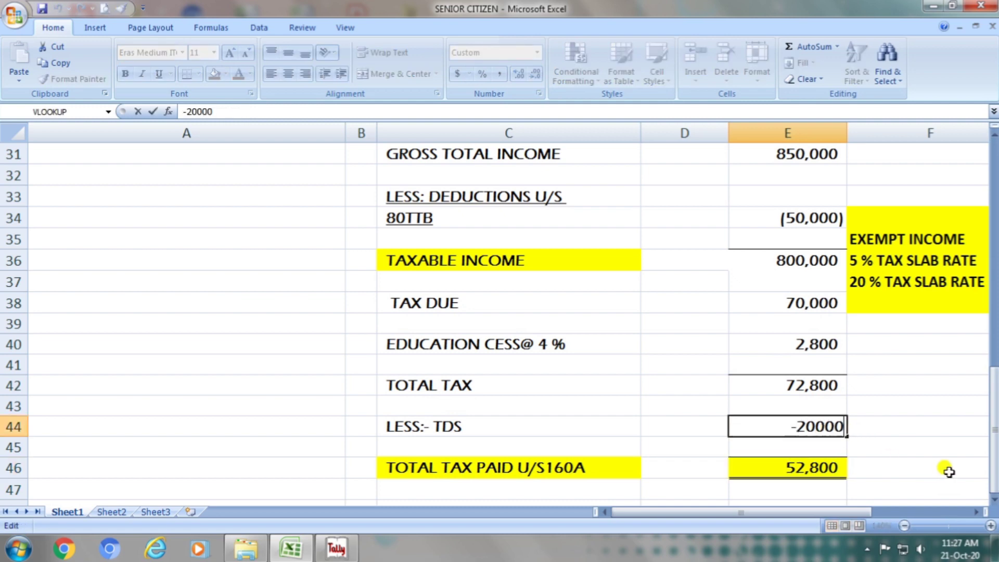
pyautogui.press('BackSpace')
pyautogui.press('BackSpace')
pyautogui.press('BackSpace')
pyautogui.press('BackSpace')
pyautogui.press('BackSpace')
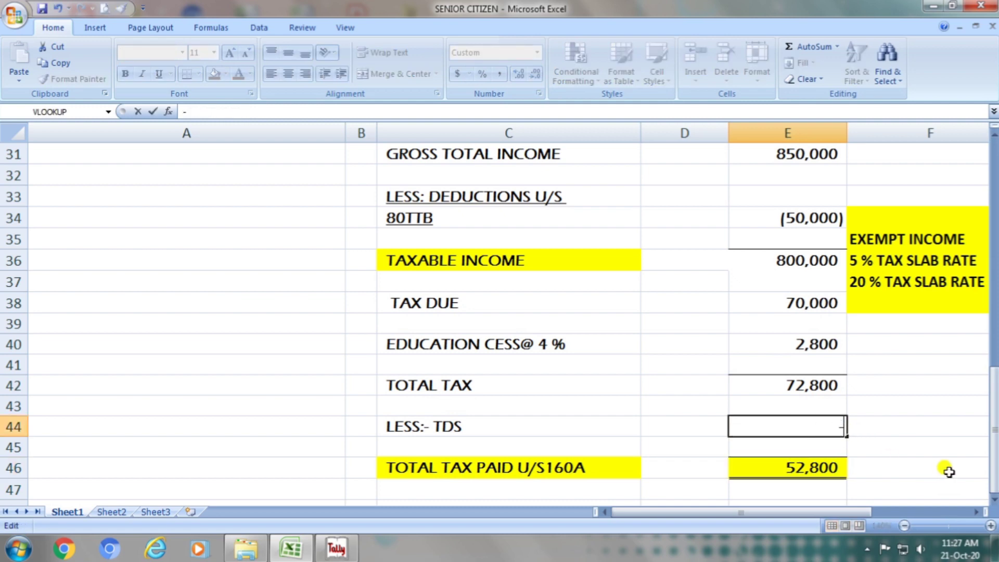
pyautogui.write('80000')
pyautogui.press('Return')
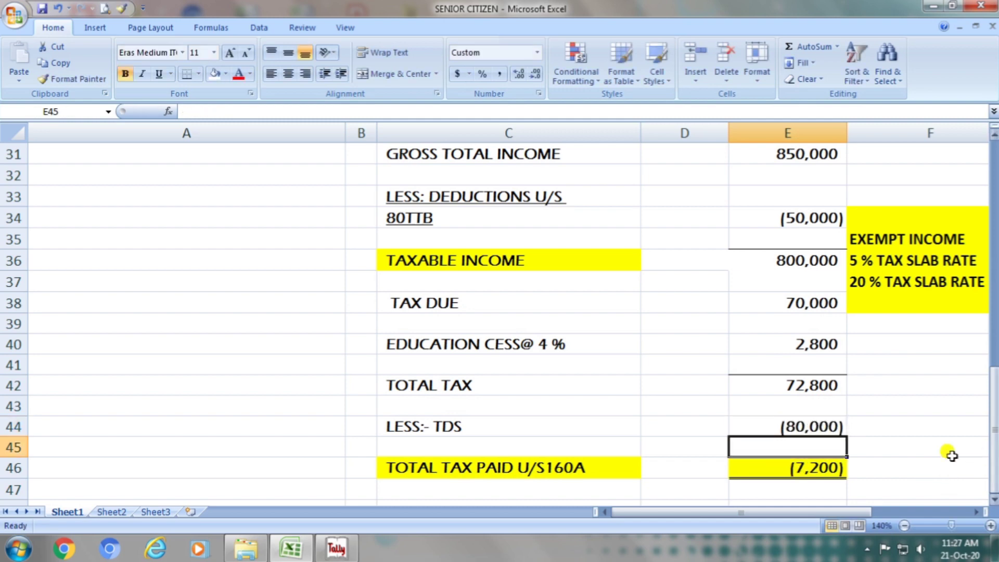
# - Replace the total tax paid label in cell C46 with the text "refund"
pyautogui.click(828, 468)
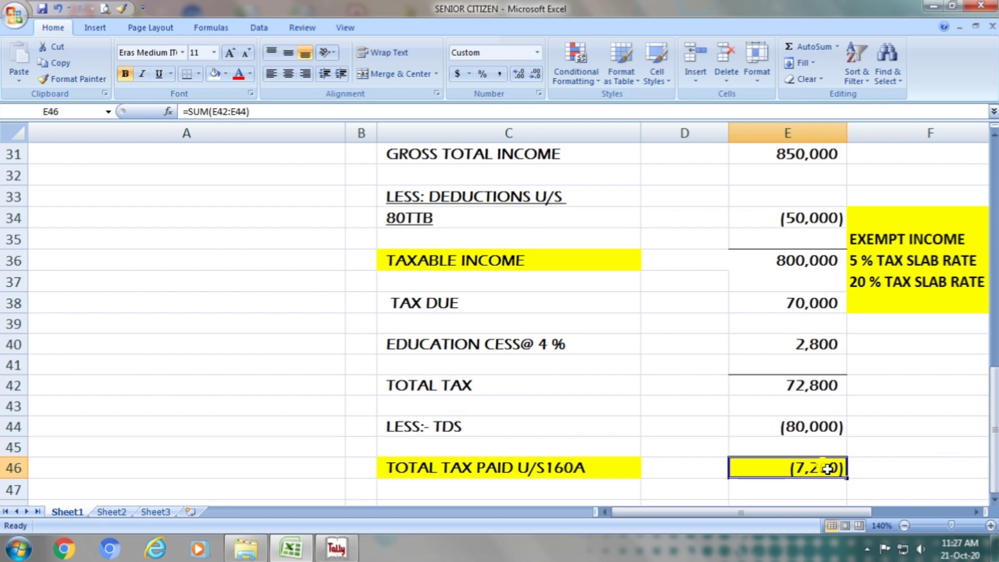
pyautogui.click(485, 469)
pyautogui.press('F2')
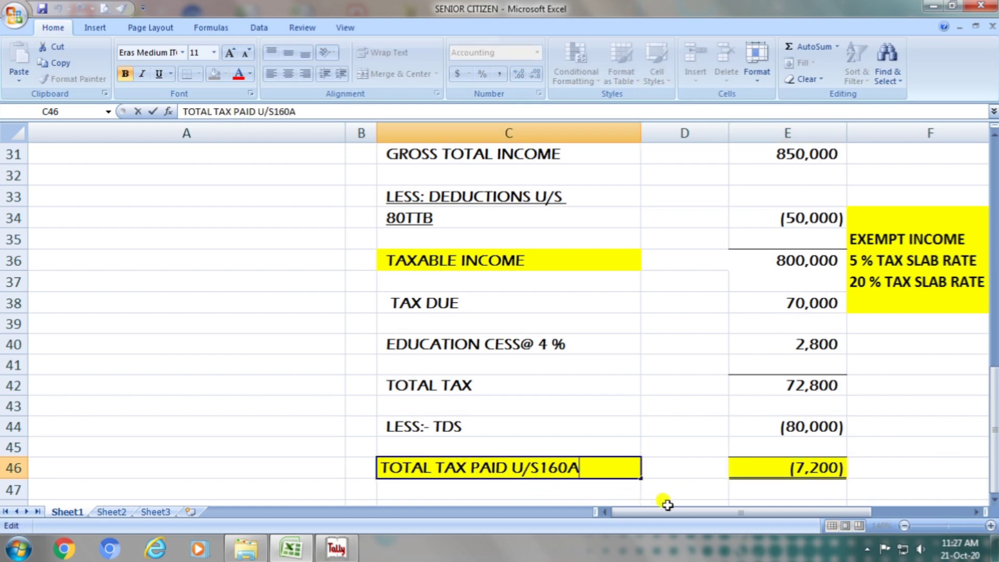
pyautogui.press('BackSpace')
pyautogui.press('BackSpace')
pyautogui.press('BackSpace')
pyautogui.press('BackSpace')
pyautogui.press('BackSpace')
pyautogui.press('BackSpace')
pyautogui.press('BackSpace')
pyautogui.press('BackSpace')
pyautogui.press('BackSpace')
pyautogui.press('BackSpace')
pyautogui.press('BackSpace')
pyautogui.press('BackSpace')
pyautogui.press('BackSpace')
pyautogui.press('BackSpace')
pyautogui.press('BackSpace')
pyautogui.press('BackSpace')
pyautogui.press('BackSpace')
pyautogui.press('BackSpace')
pyautogui.press('BackSpace')
pyautogui.press('BackSpace')
pyautogui.press('BackSpace')
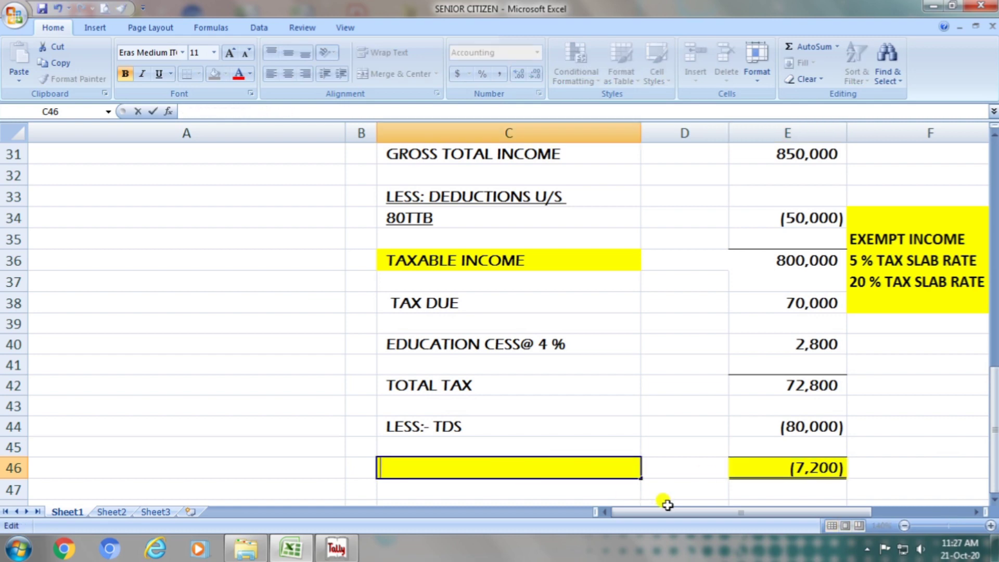
pyautogui.write('refund')
pyautogui.press('Return')
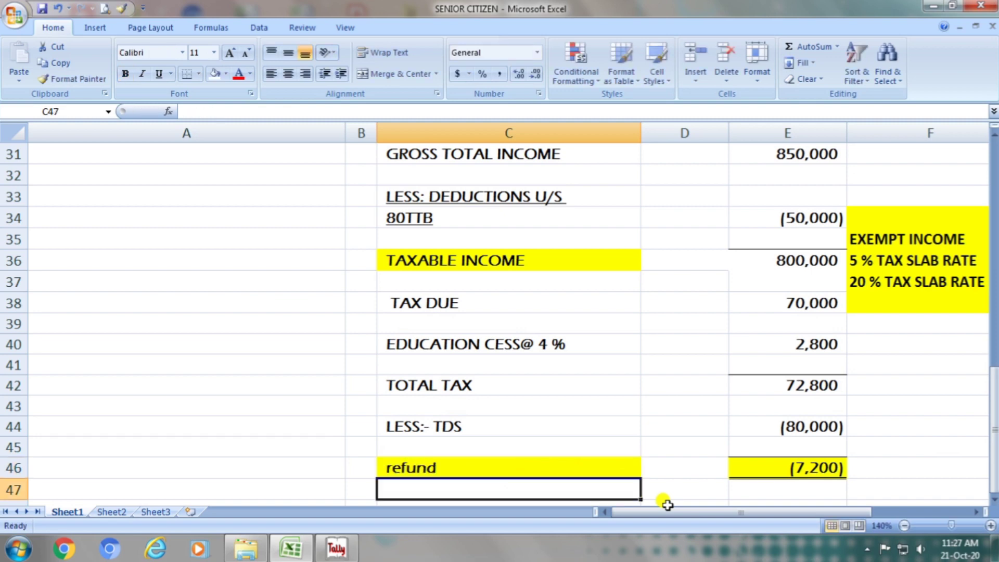
# - Rewrite the label in cell C46 in capitals as REFUND and select its amount in E46
pyautogui.press('Up')
pyautogui.write('R')
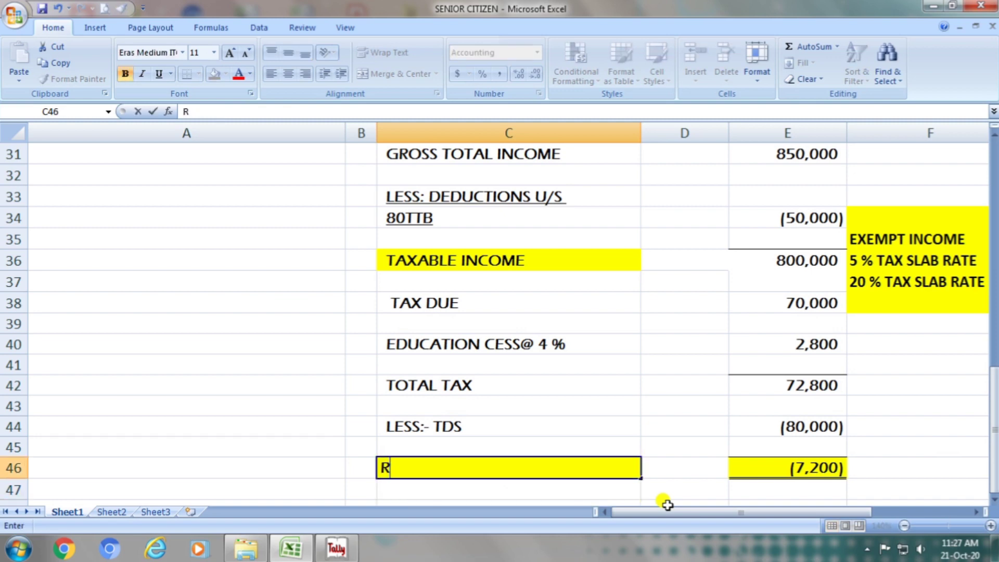
pyautogui.write('EFUND')
pyautogui.press('Return')
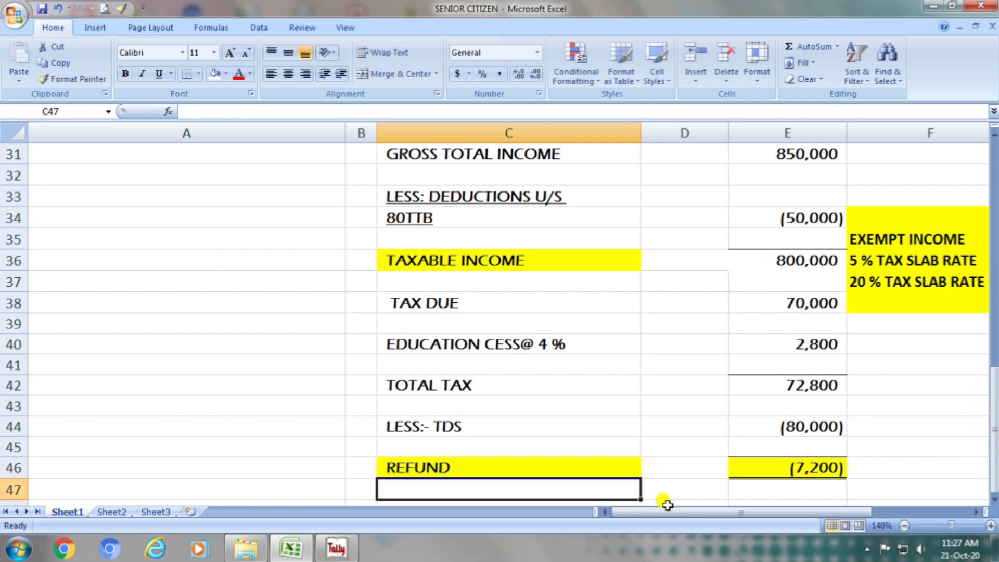
pyautogui.press('Up')
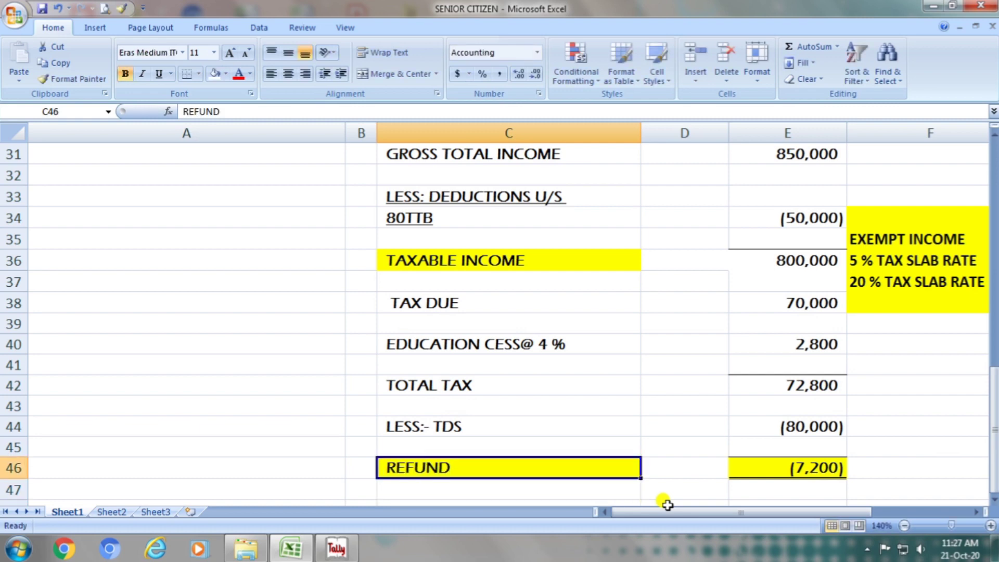
pyautogui.click(813, 467)
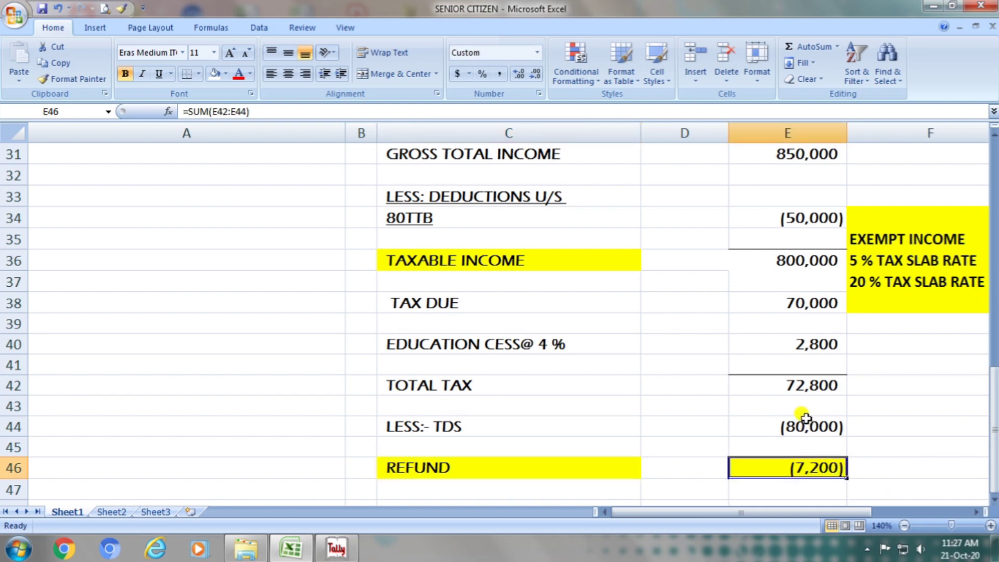
# - Change the TDS deduction in cell E44 to -50000
pyautogui.click(842, 429)
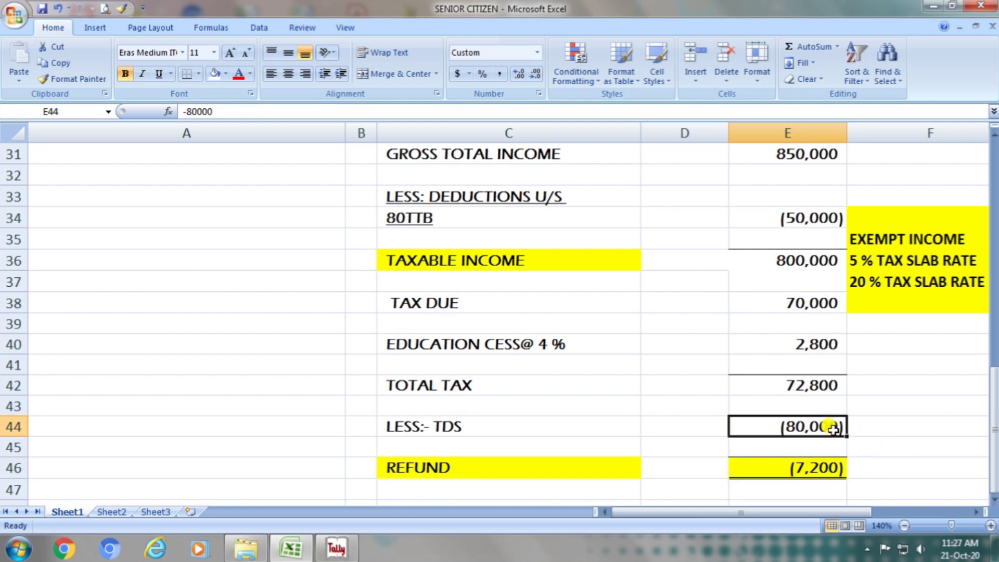
pyautogui.press('F2')
pyautogui.press('BackSpace')
pyautogui.press('BackSpace')
pyautogui.press('BackSpace')
pyautogui.press('BackSpace')
pyautogui.press('BackSpace')
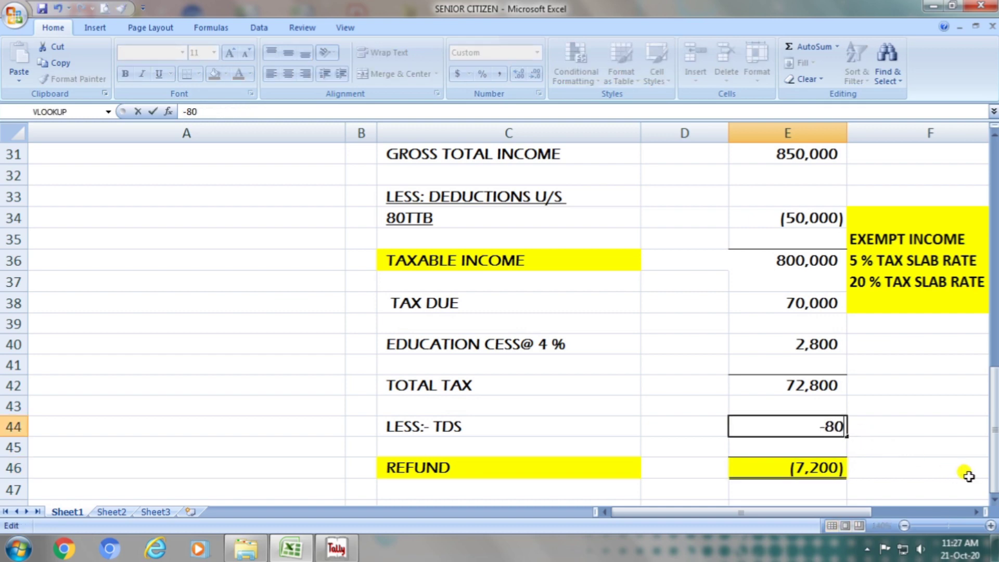
pyautogui.write('50000')
pyautogui.press('Return')
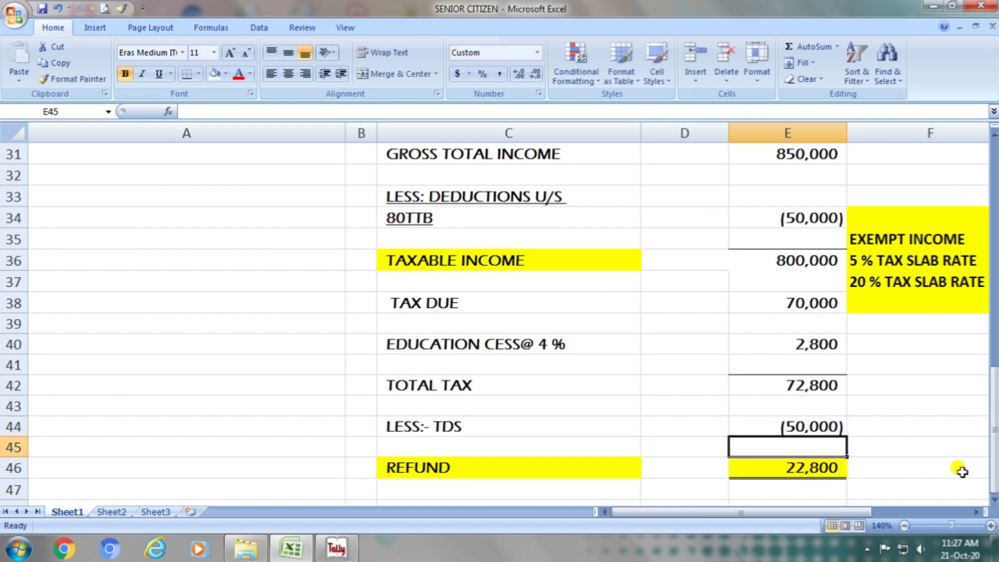
# - Replace the refund label in cell C46 with the text TOTAL TAX PAID U/S 160A
pyautogui.doubleClick(512, 466)
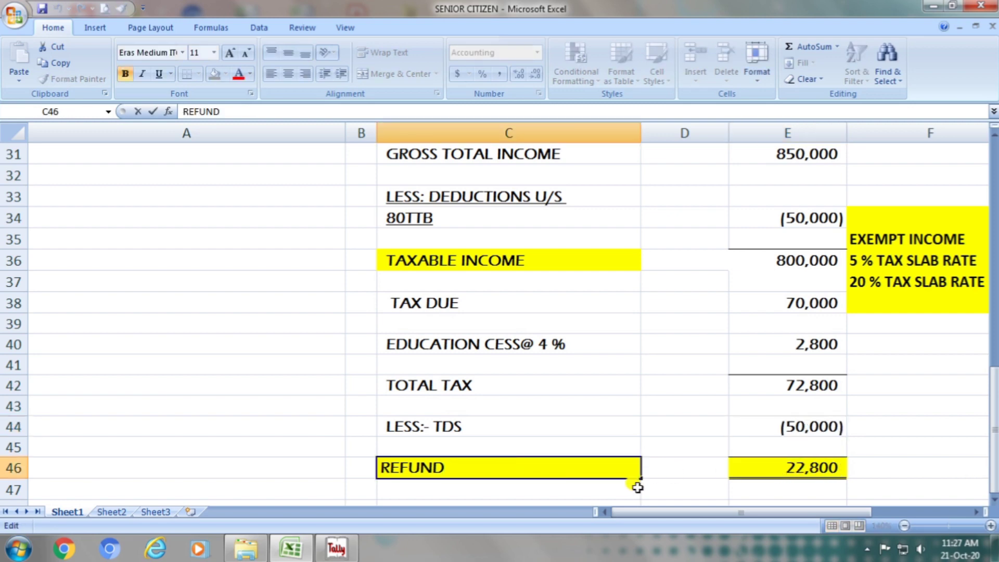
pyautogui.press('BackSpace')
pyautogui.press('BackSpace')
pyautogui.press('BackSpace')
pyautogui.press('BackSpace')
pyautogui.press('BackSpace')
pyautogui.press('BackSpace')
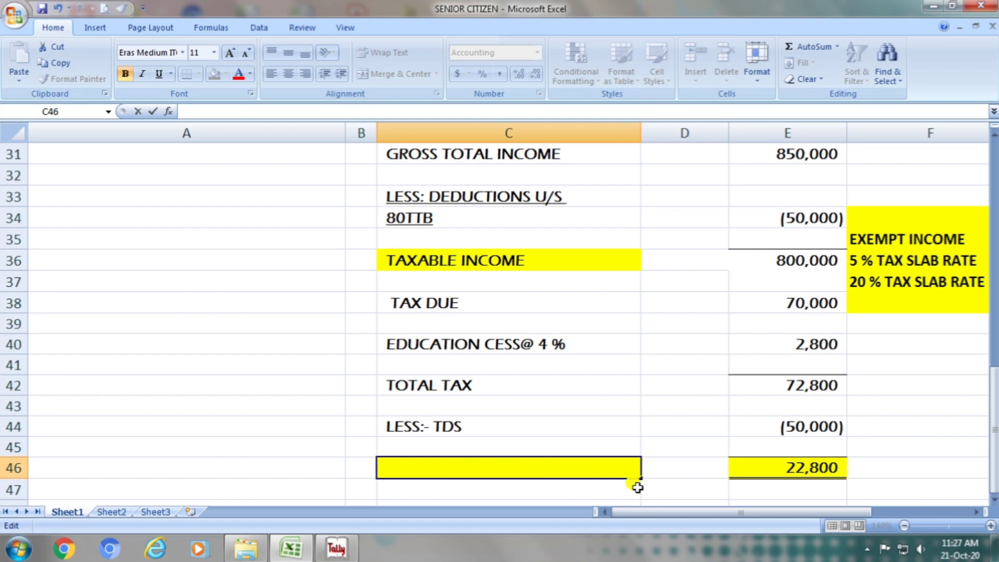
pyautogui.write('TOTAL')
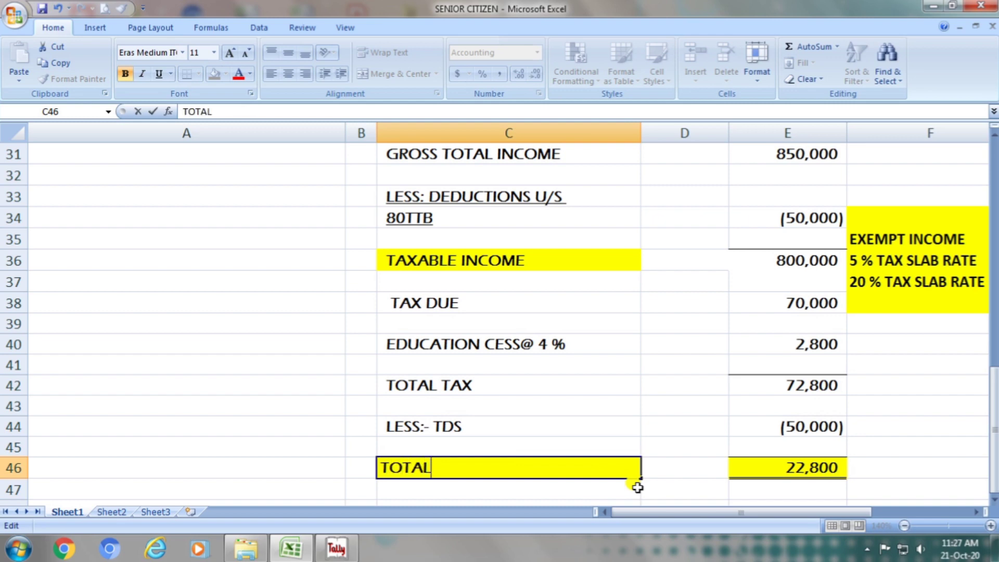
pyautogui.write(' TAX P')
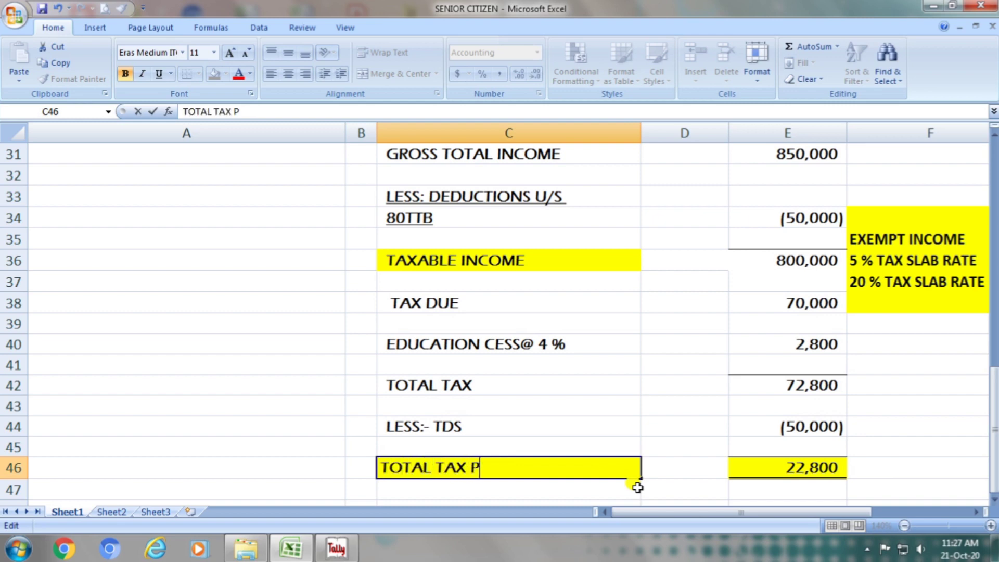
pyautogui.write('AID U')
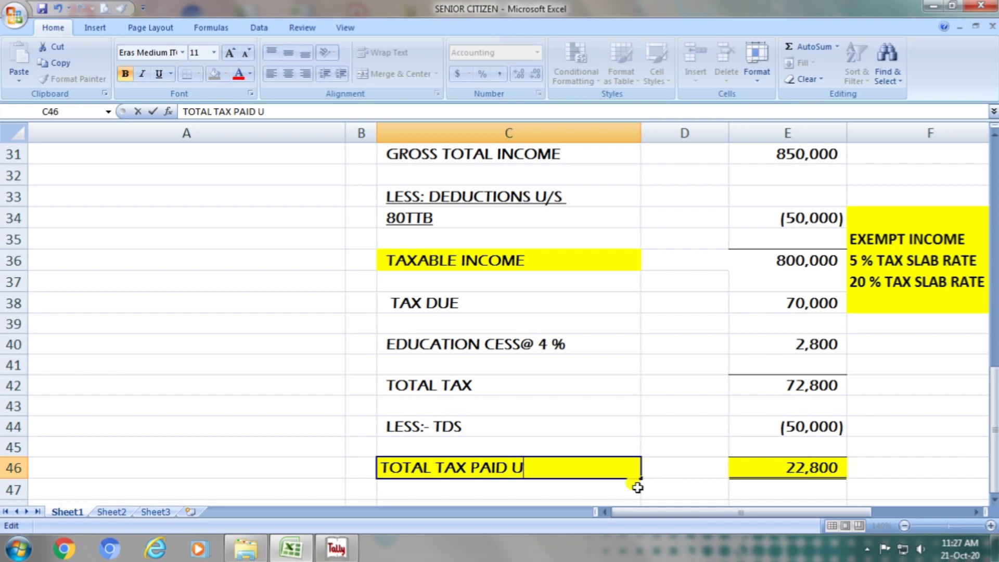
pyautogui.write('/S 160A')
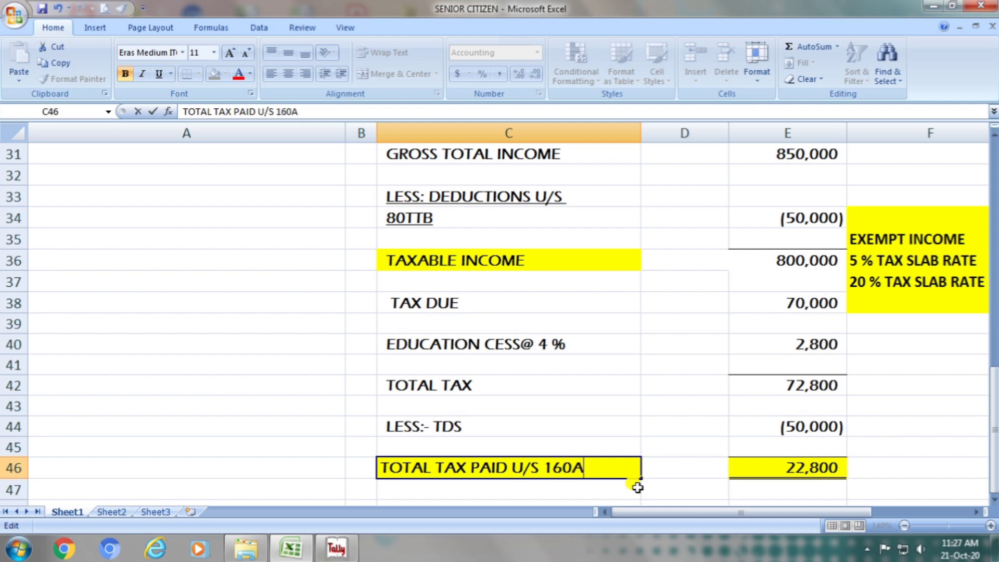
pyautogui.hotkey('ctrl', 'z')
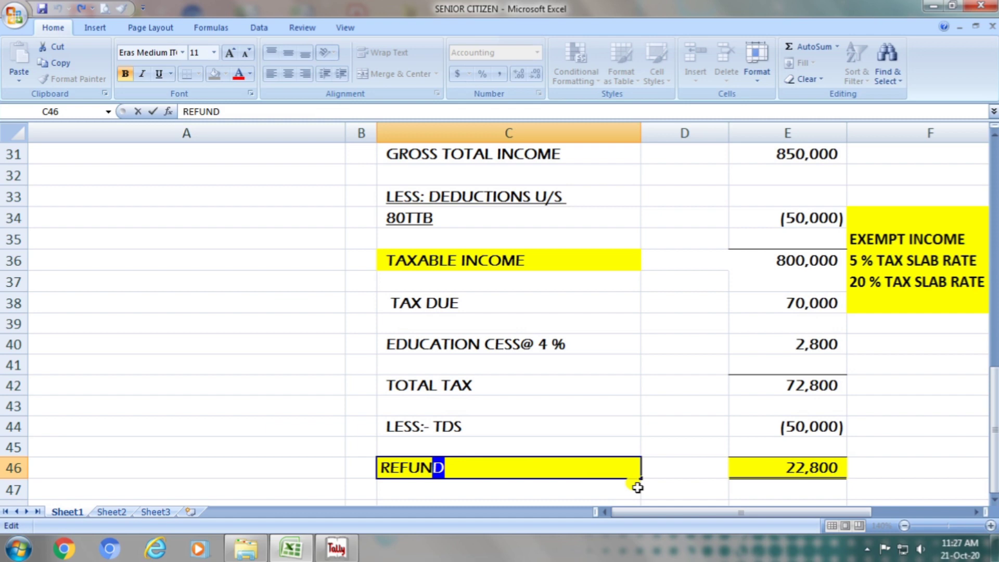
pyautogui.hotkey('ctrl', 'y')
pyautogui.press('Return')
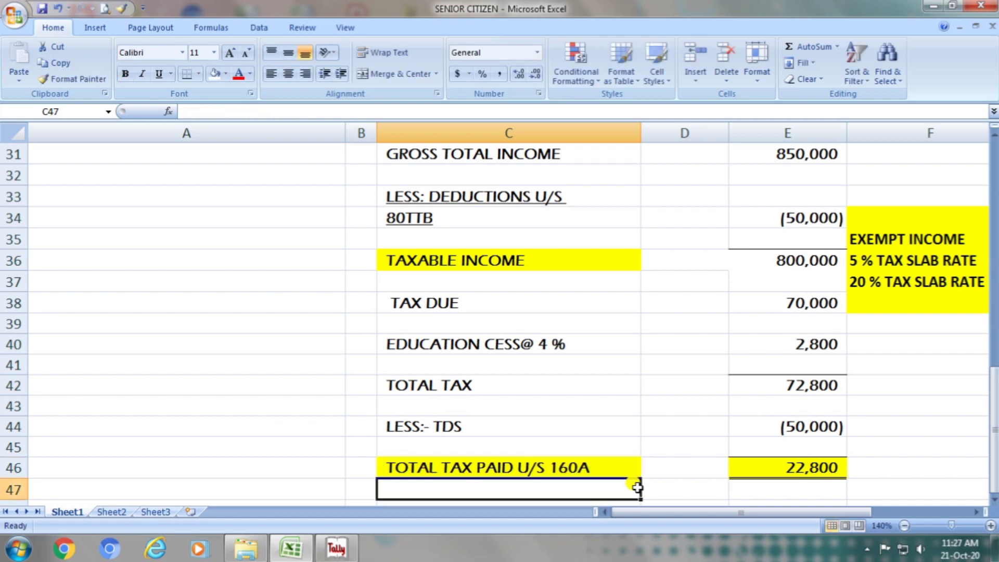
# - Dismiss the Windows color scheme prompt and review the total tax paid label and amount in row 46
pyautogui.click(812, 474)
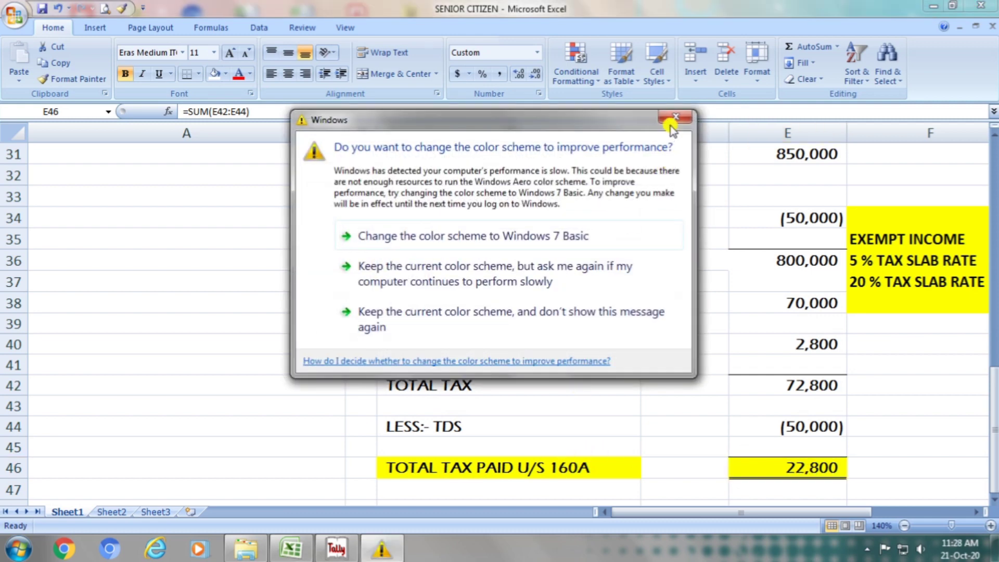
pyautogui.click(674, 120)
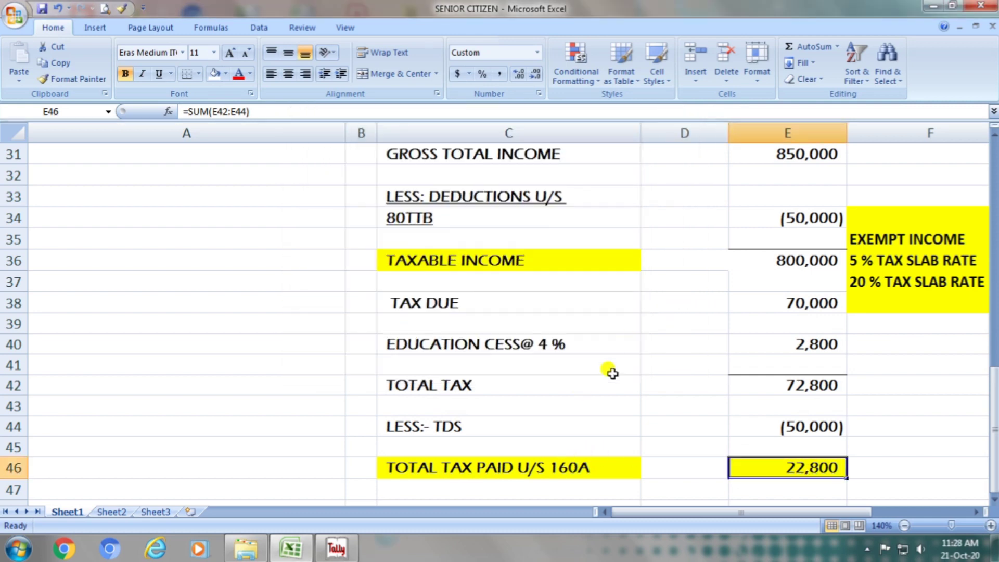
pyautogui.click(531, 469)
pyautogui.click(780, 465)
pyautogui.moveTo(995, 432)
pyautogui.mouseDown()
pyautogui.moveTo(995, 221)
pyautogui.moveTo(990, 450)
pyautogui.mouseUp()
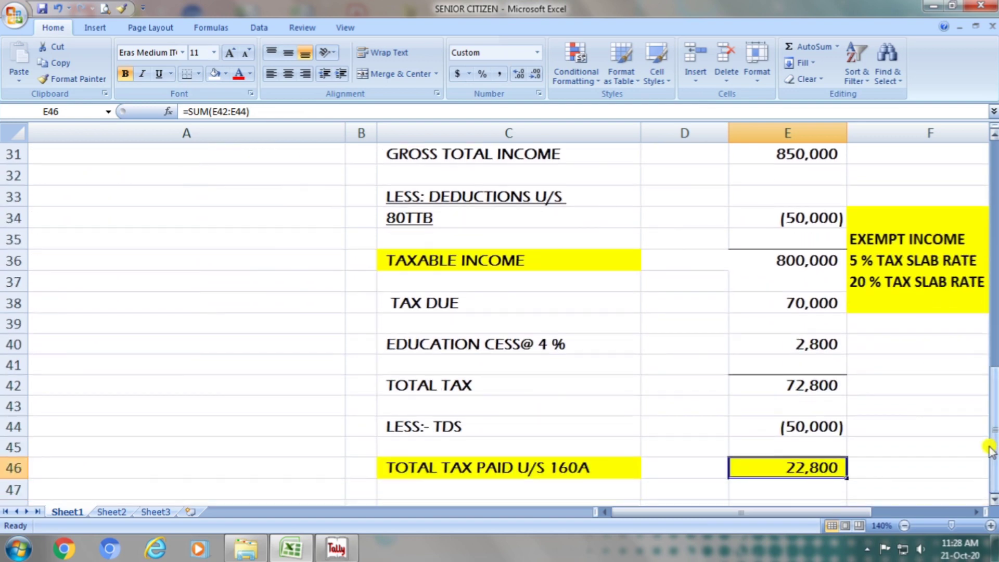
# - Clear the TDS amount in cell E44 and enter 100,000 instead
pyautogui.doubleClick(805, 427)
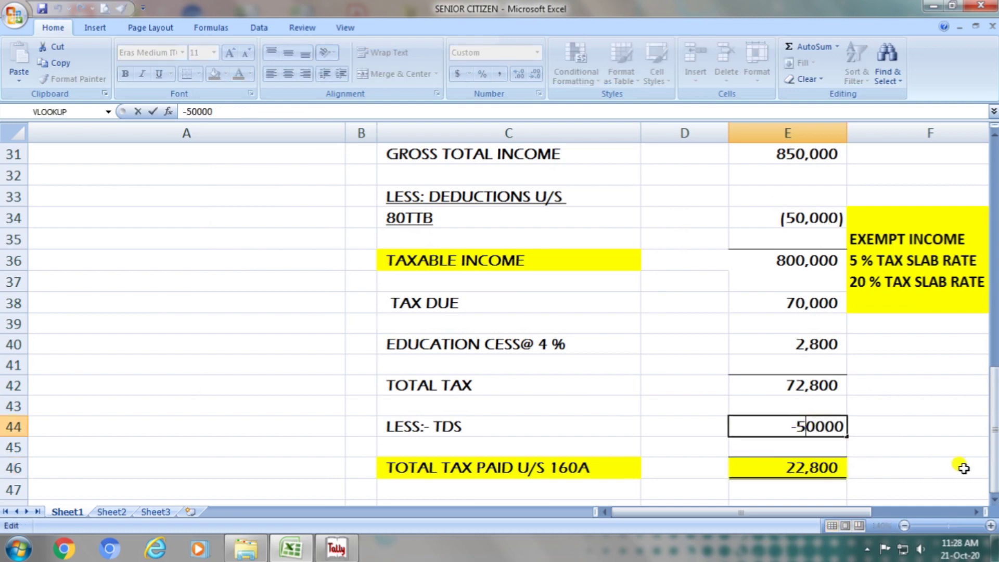
pyautogui.press('Right')
pyautogui.press('Right')
pyautogui.press('Right')
pyautogui.press('Right')
pyautogui.press('BackSpace')
pyautogui.press('BackSpace')
pyautogui.press('BackSpace')
pyautogui.press('BackSpace')
pyautogui.press('BackSpace')
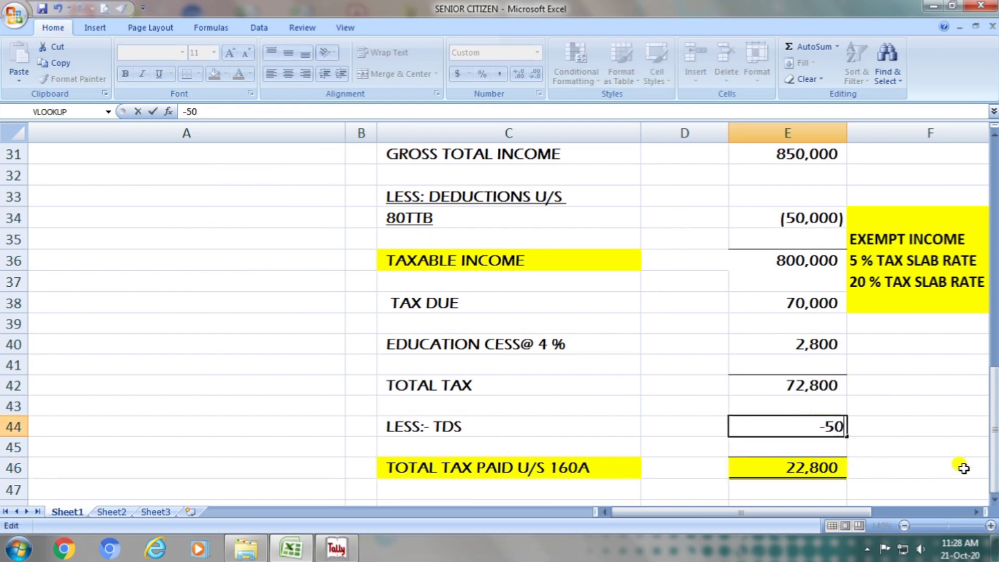
pyautogui.press('BackSpace')
pyautogui.press('Return')
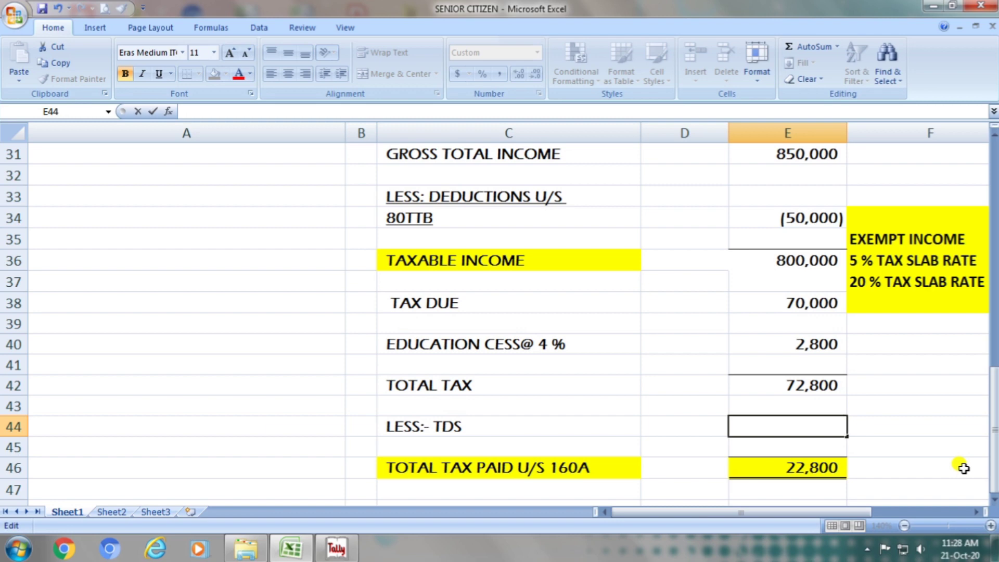
pyautogui.write('100,000')
pyautogui.press('Return')
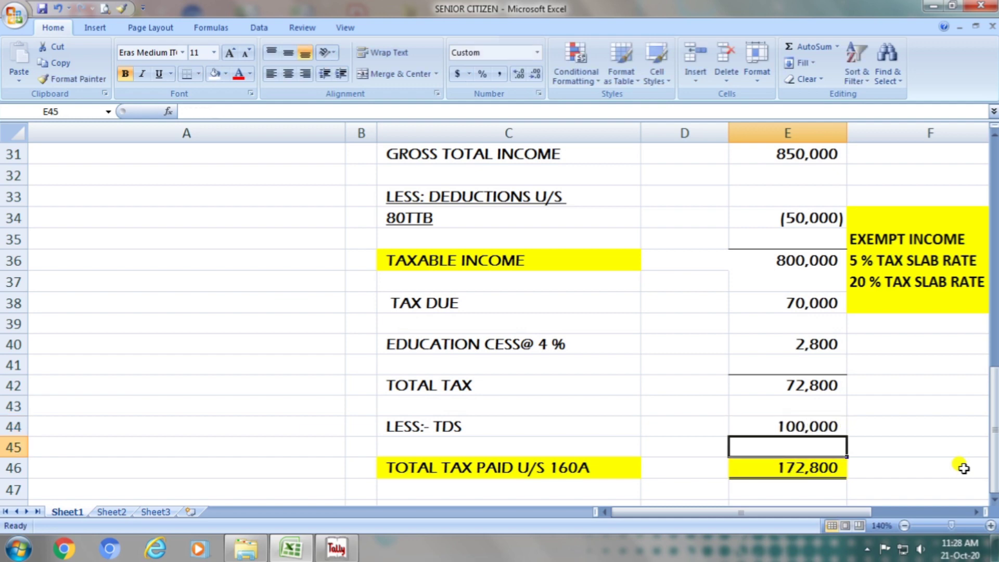
# - Add a minus sign to the TDS amount in cell E44 to make it -100000
pyautogui.press('Up')
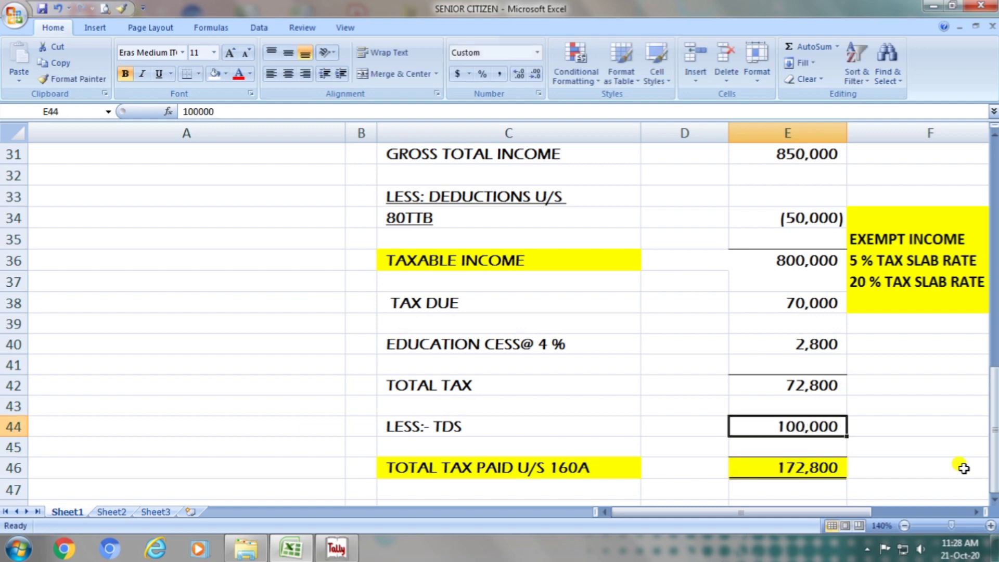
pyautogui.press('F2')
pyautogui.press('Left')
pyautogui.press('Left')
pyautogui.press('Left')
pyautogui.press('Left')
pyautogui.press('Left')
pyautogui.press('Left')
pyautogui.write('-')
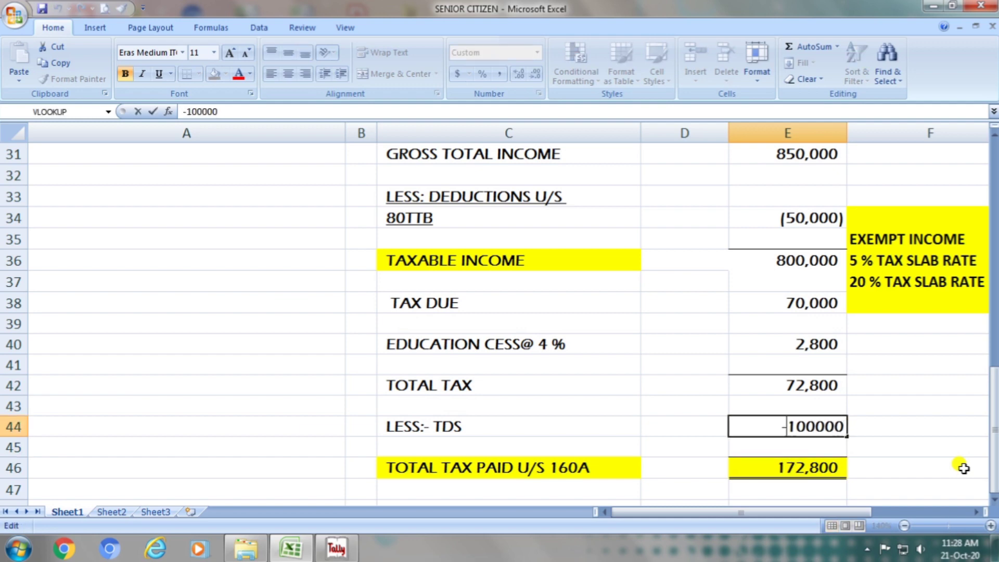
pyautogui.press('Return')
pyautogui.press('Up')
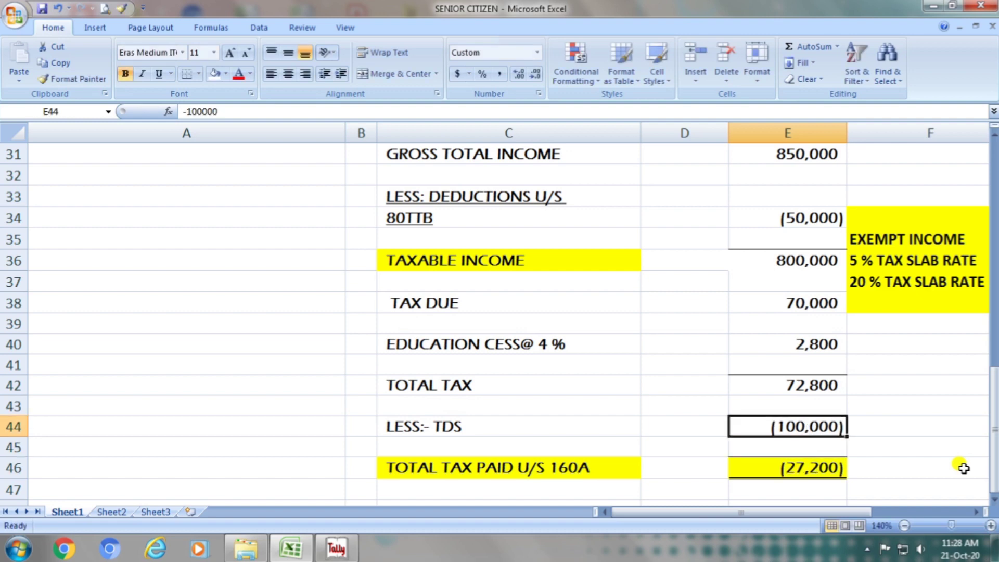
# - Replace the total tax paid label in cell C46 with REFUND
pyautogui.press('Down')
pyautogui.press('Down')
pyautogui.press('Left')
pyautogui.press('Left')
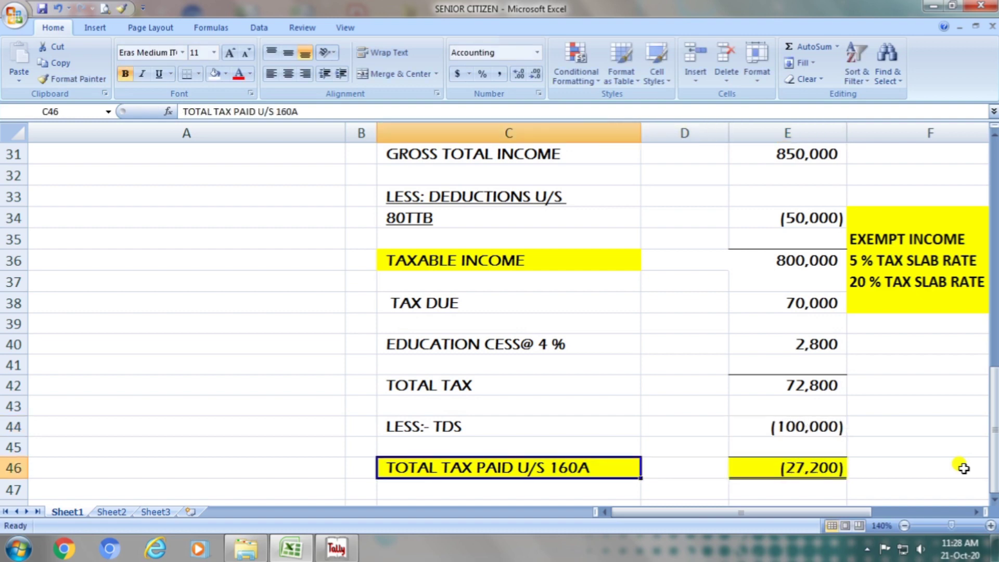
pyautogui.press('F2')
pyautogui.press('BackSpace')
pyautogui.press('BackSpace')
pyautogui.press('BackSpace')
pyautogui.press('BackSpace')
pyautogui.press('BackSpace')
pyautogui.press('BackSpace')
pyautogui.press('BackSpace')
pyautogui.press('BackSpace')
pyautogui.press('BackSpace')
pyautogui.press('BackSpace')
pyautogui.press('BackSpace')
pyautogui.press('BackSpace')
pyautogui.press('BackSpace')
pyautogui.press('BackSpace')
pyautogui.press('BackSpace')
pyautogui.press('BackSpace')
pyautogui.press('BackSpace')
pyautogui.press('BackSpace')
pyautogui.press('BackSpace')
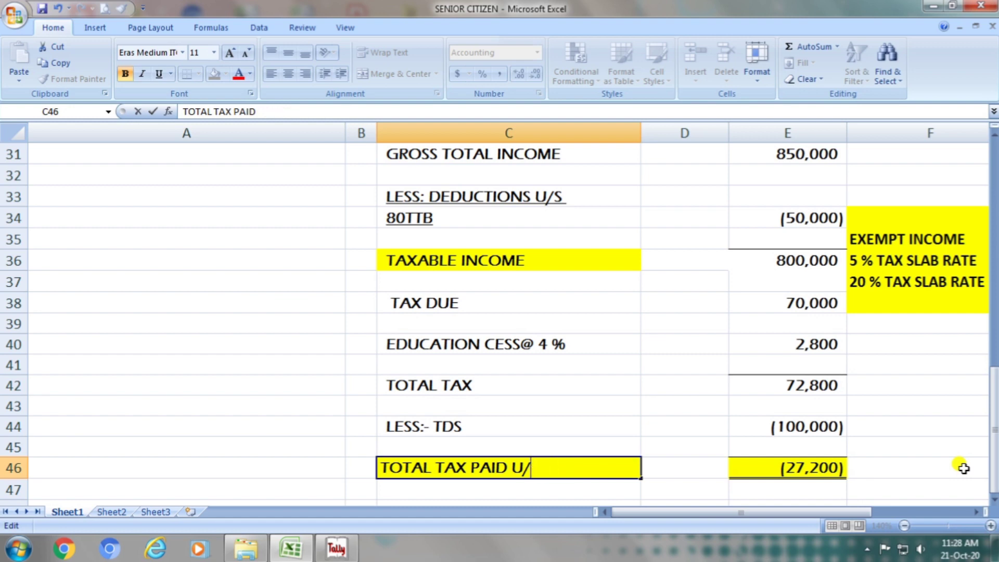
pyautogui.press('BackSpace')
pyautogui.press('BackSpace')
pyautogui.press('BackSpace')
pyautogui.press('BackSpace')
pyautogui.write('REFUND')
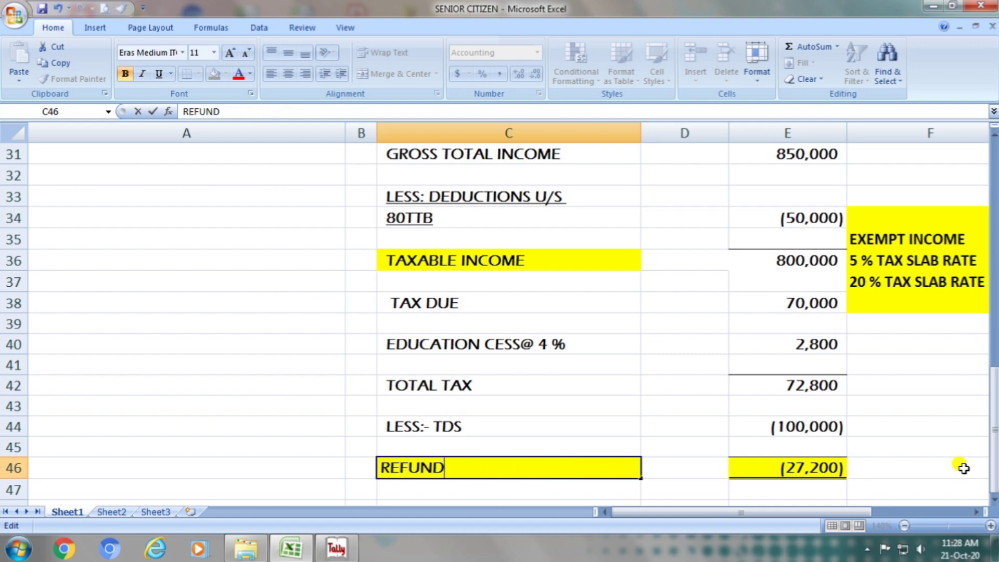
pyautogui.press('Return')
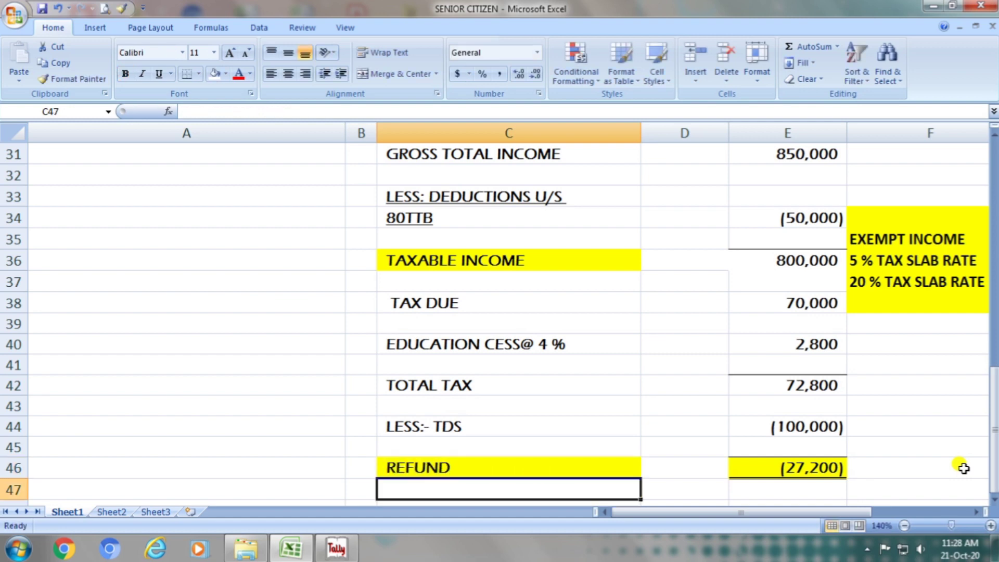
pyautogui.press('Up')
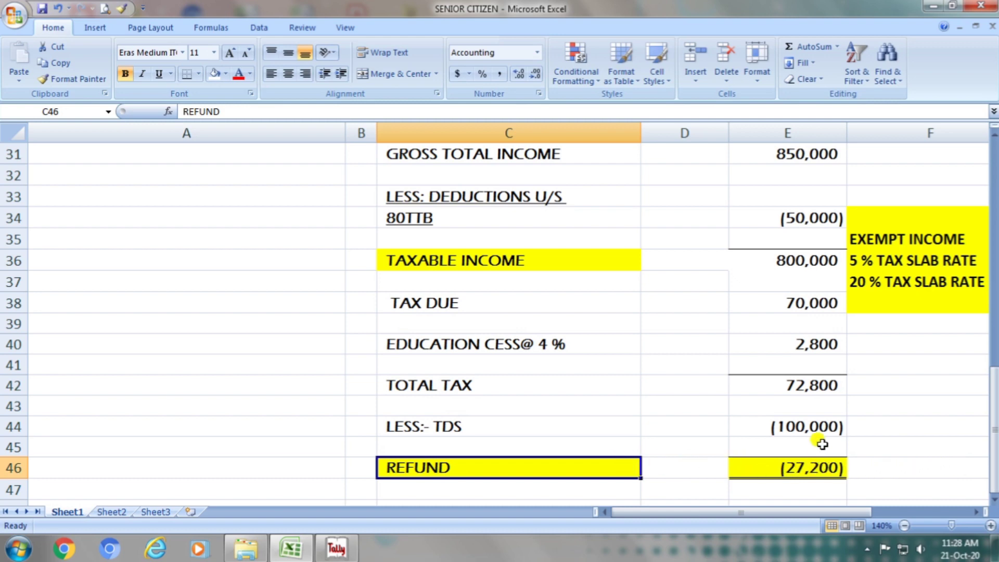
# - Change the TDS deduction in cell E44 to -20000
pyautogui.click(821, 424)
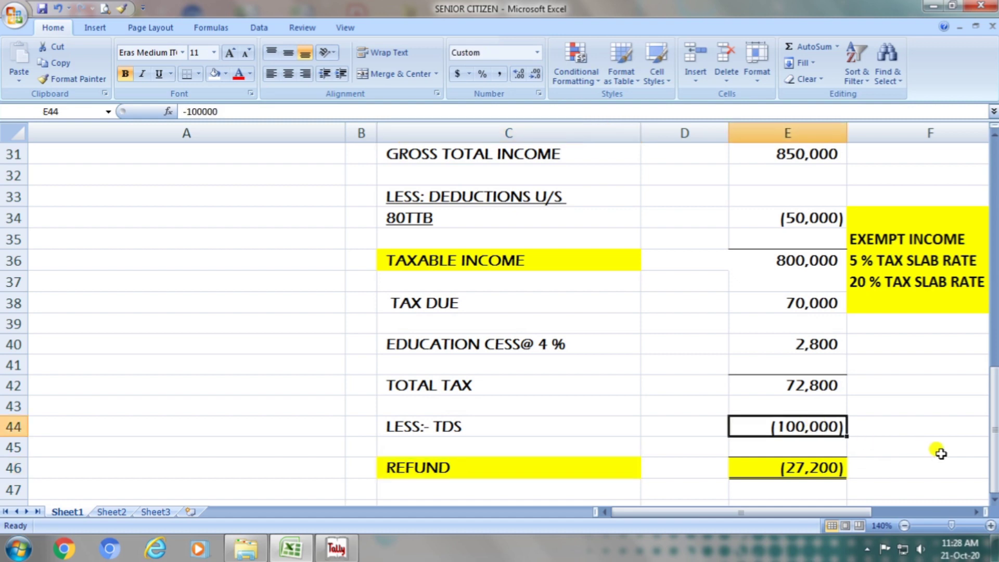
pyautogui.press('F2')
pyautogui.press('BackSpace')
pyautogui.press('BackSpace')
pyautogui.press('BackSpace')
pyautogui.press('BackSpace')
pyautogui.press('BackSpace')
pyautogui.press('BackSpace')
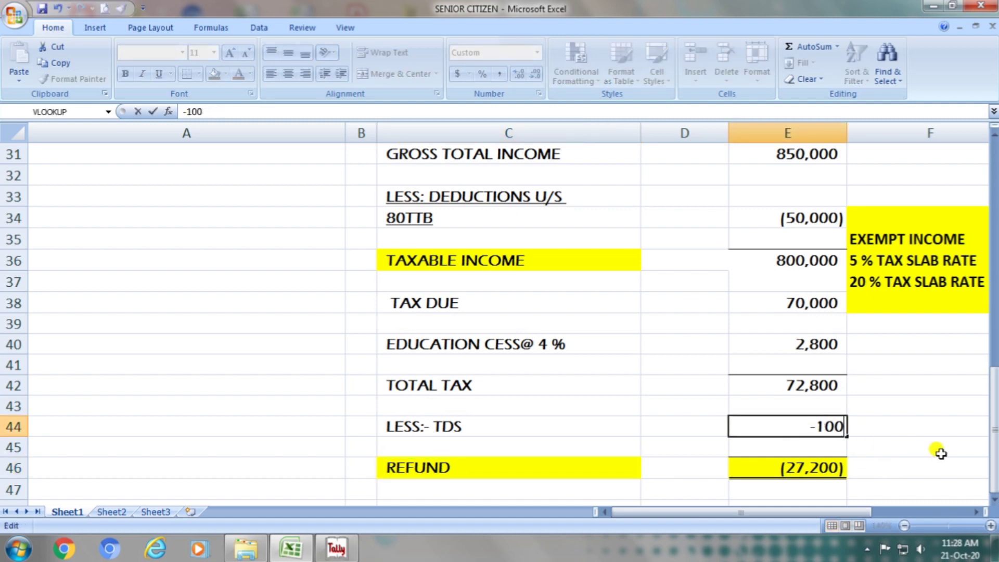
pyautogui.write('20000')
pyautogui.press('Return')
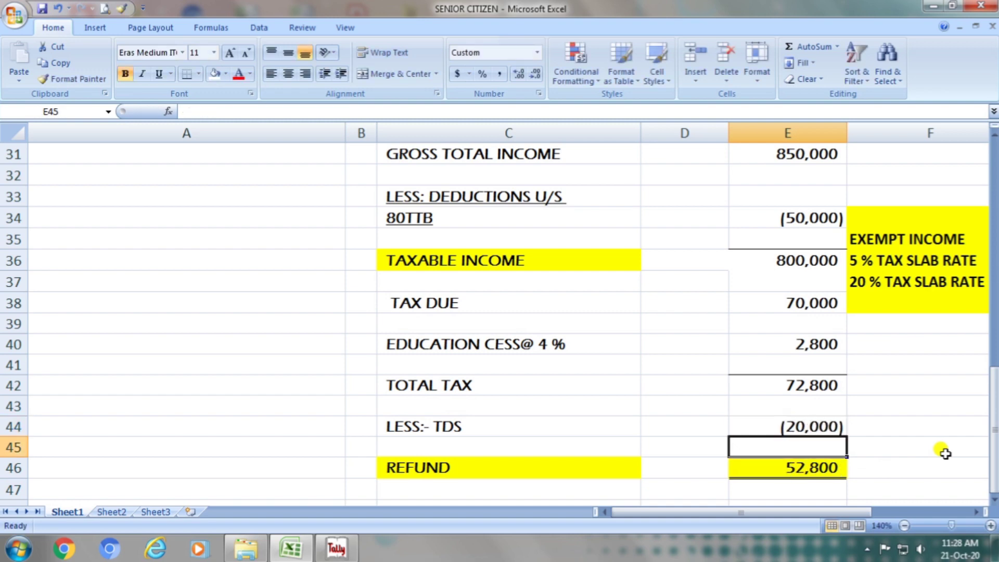
# - Replace the label in cell C46 with TOTAL TAX PAYABLE, and select its amount in E46
pyautogui.click(471, 474)
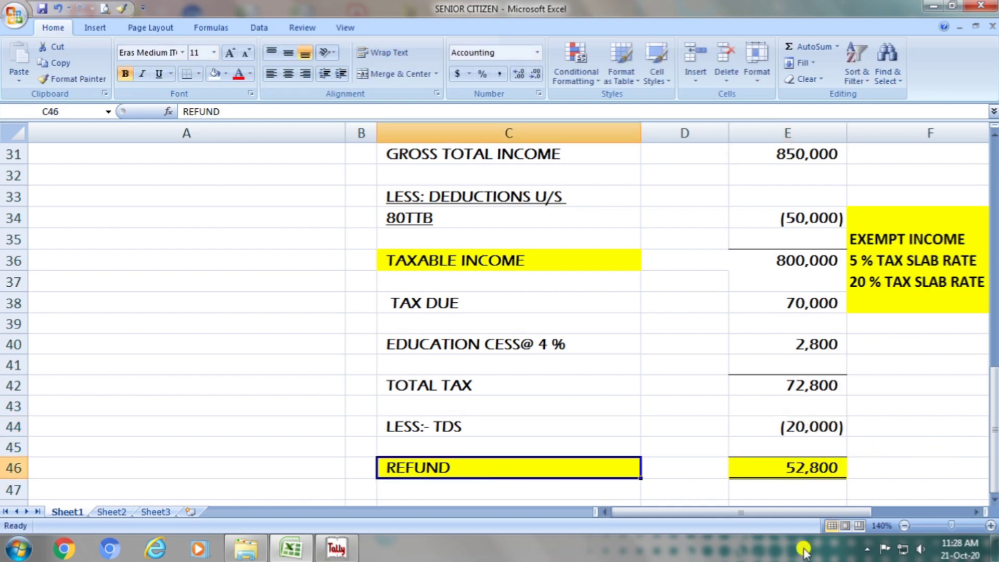
pyautogui.write('TOTAL TAX')
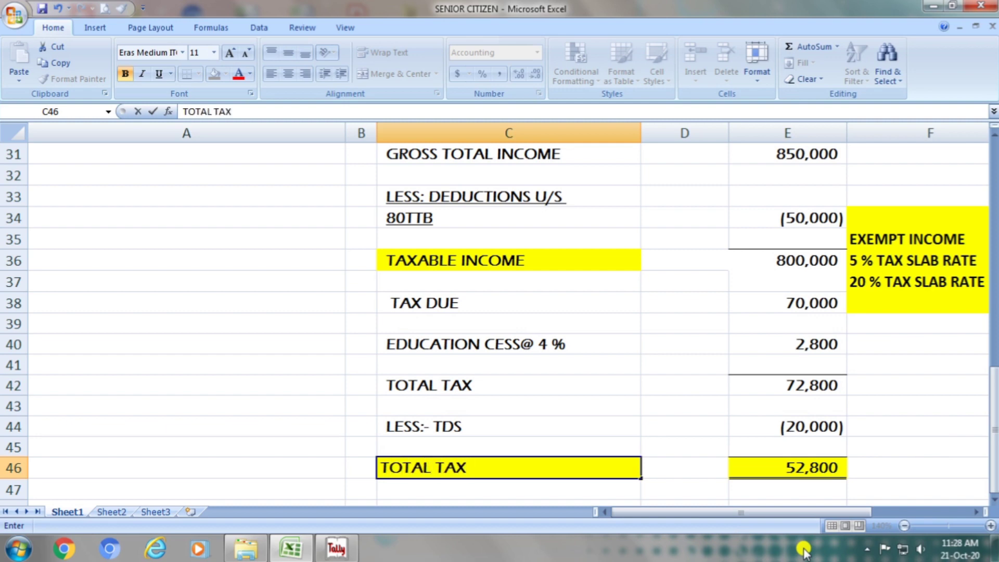
pyautogui.write(' PAYABLE')
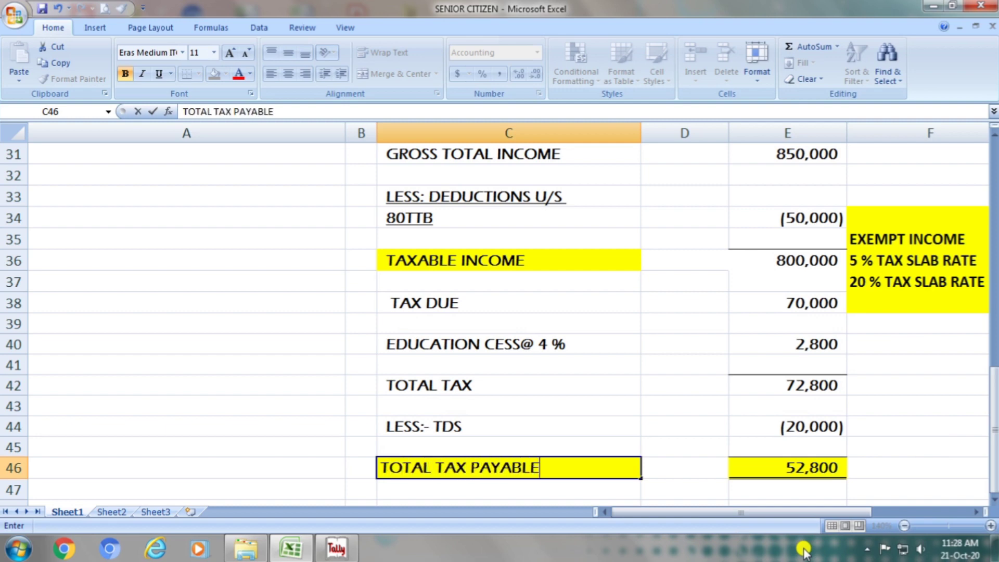
pyautogui.press('Return')
pyautogui.press('Up')
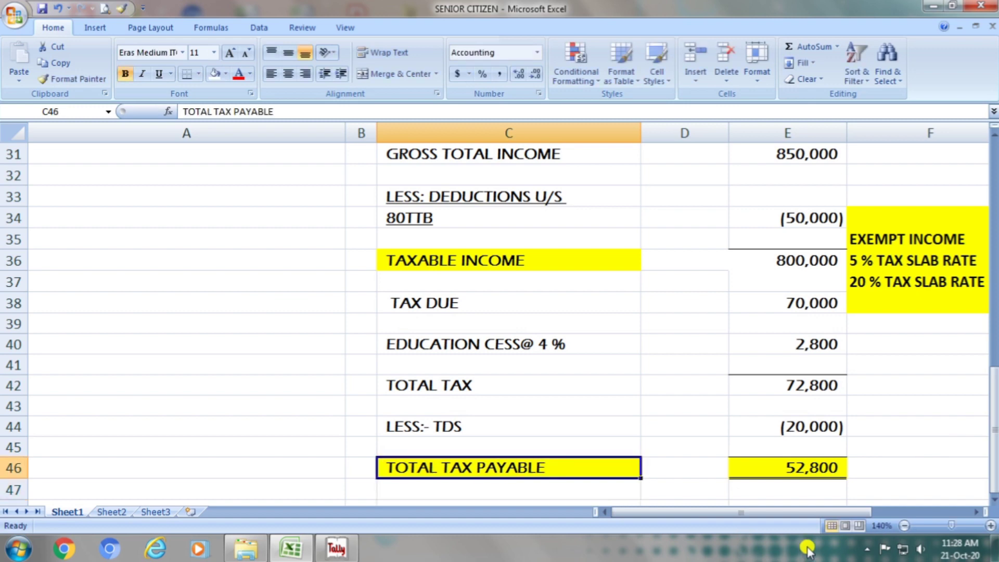
pyautogui.click(827, 480)
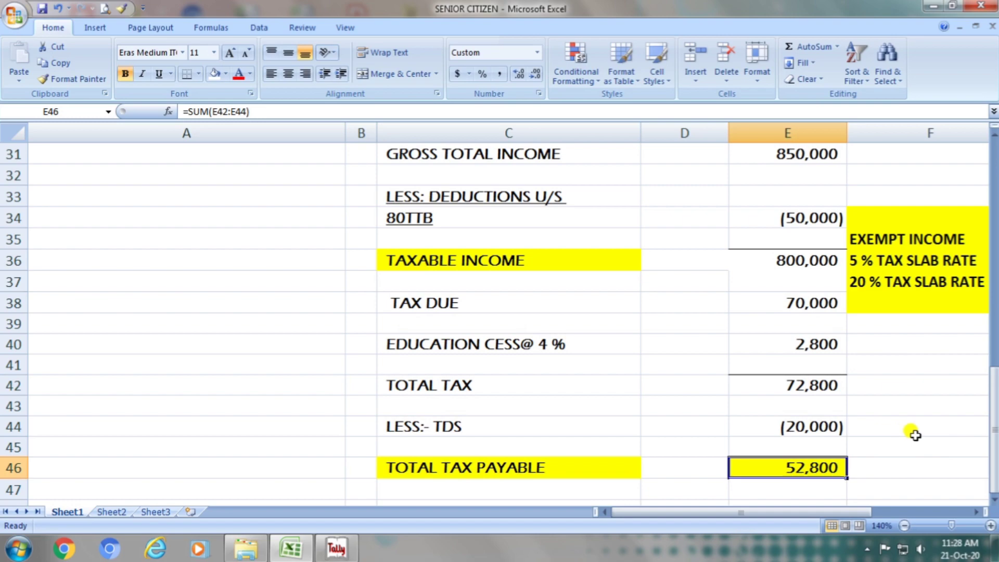
pyautogui.moveTo(995, 424); pyautogui.dragTo(995, 191)
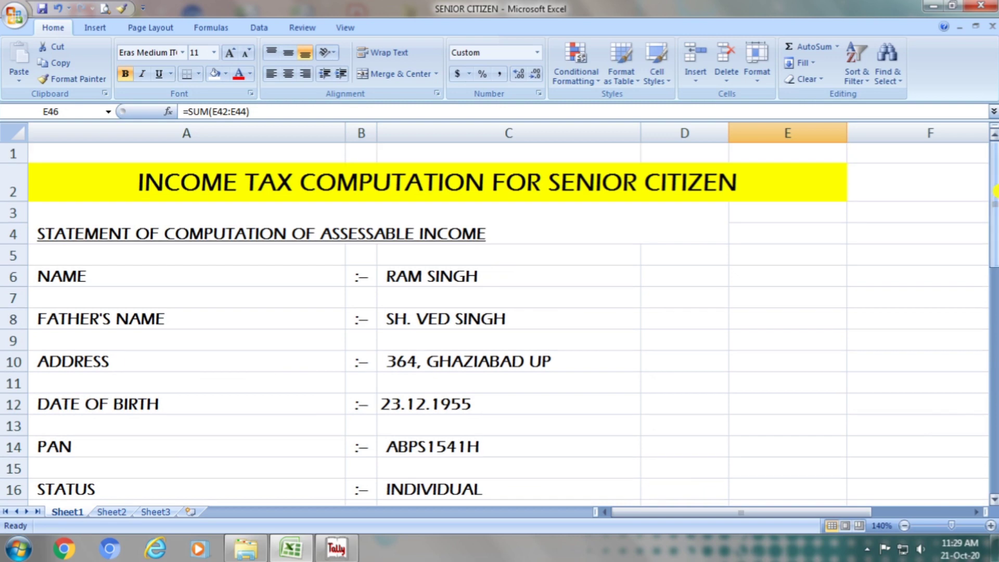